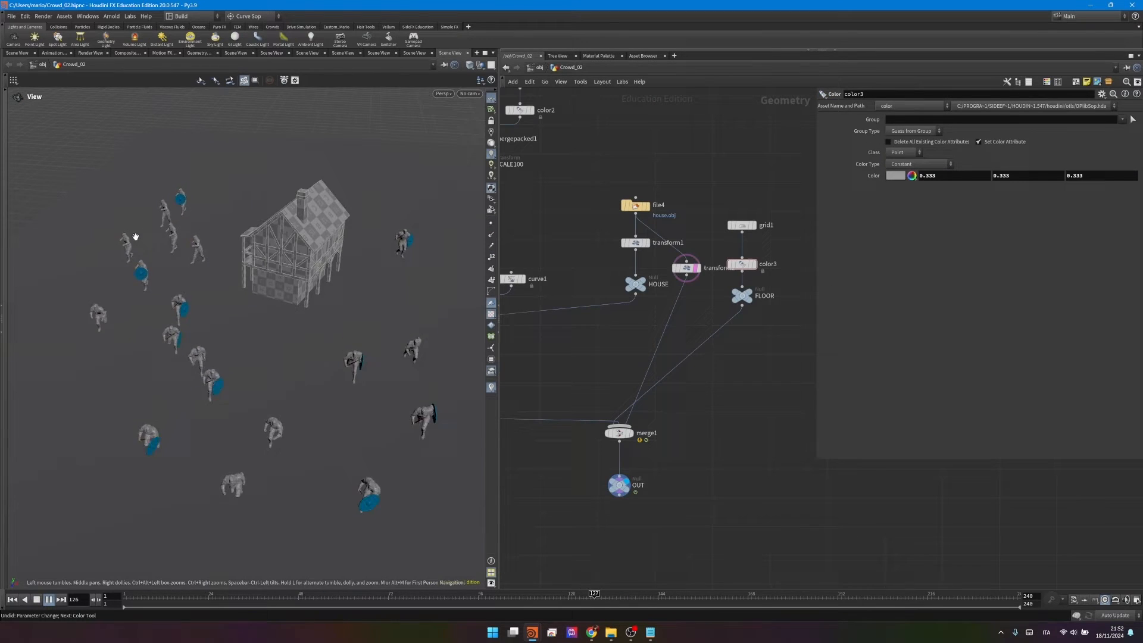
pyautogui.moveTo(136, 237); pyautogui.dragTo(150, 214)
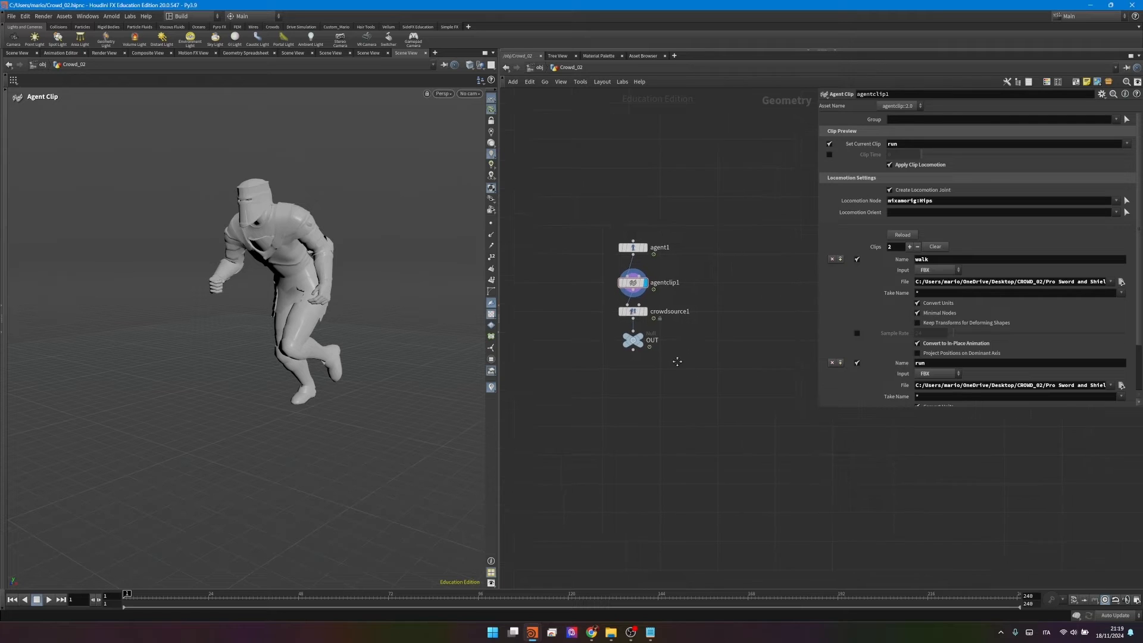
# Step: Delete the crowd source node and the OUT null below the agent clip node
pyautogui.moveTo(678, 361); pyautogui.dragTo(654, 412, button='middle')
pyautogui.scroll(3, 656, 383)
pyautogui.scroll(-1, 635, 372)
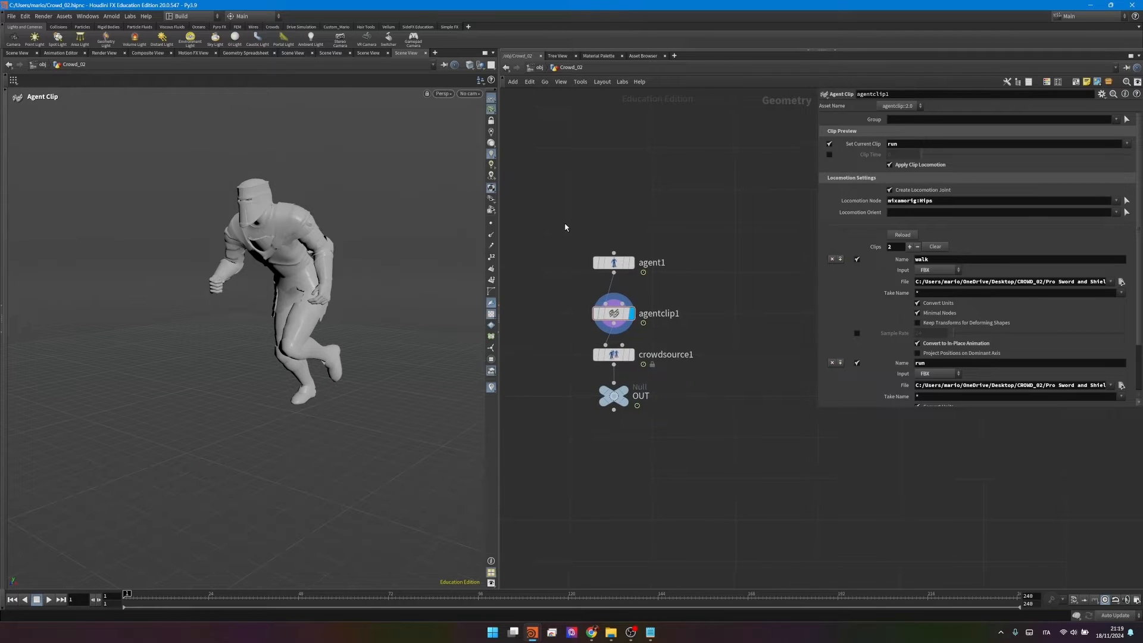
pyautogui.moveTo(565, 227); pyautogui.dragTo(584, 341)
pyautogui.press('Delete')
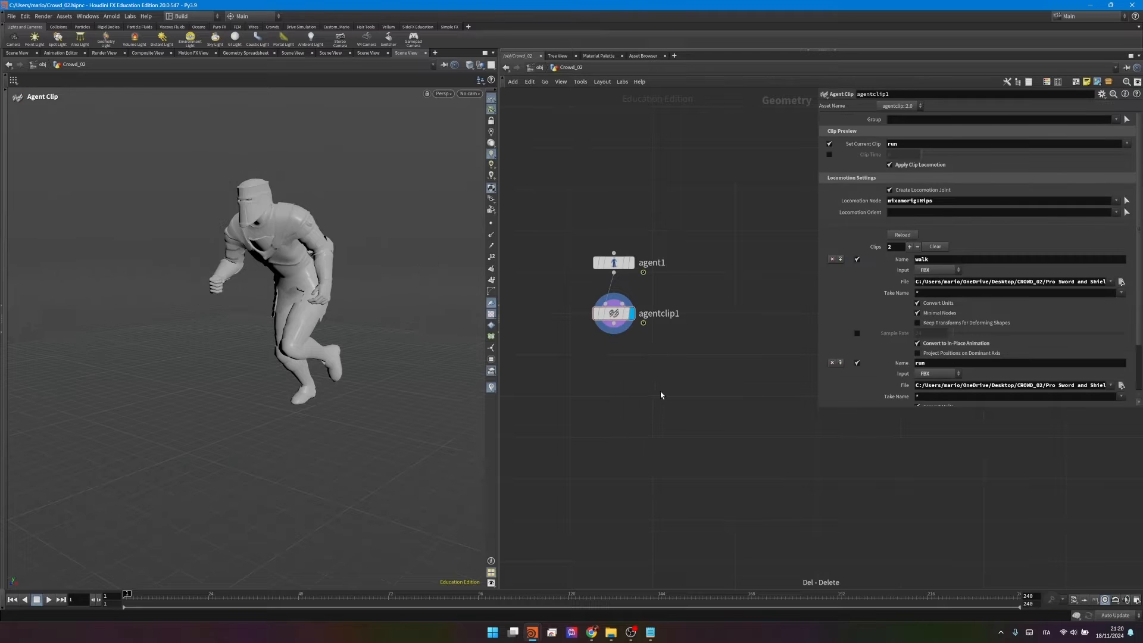
# Step: Add an Agent Layer node and connect the agent clip's output to its first input
pyautogui.scroll(-3, 660, 392)
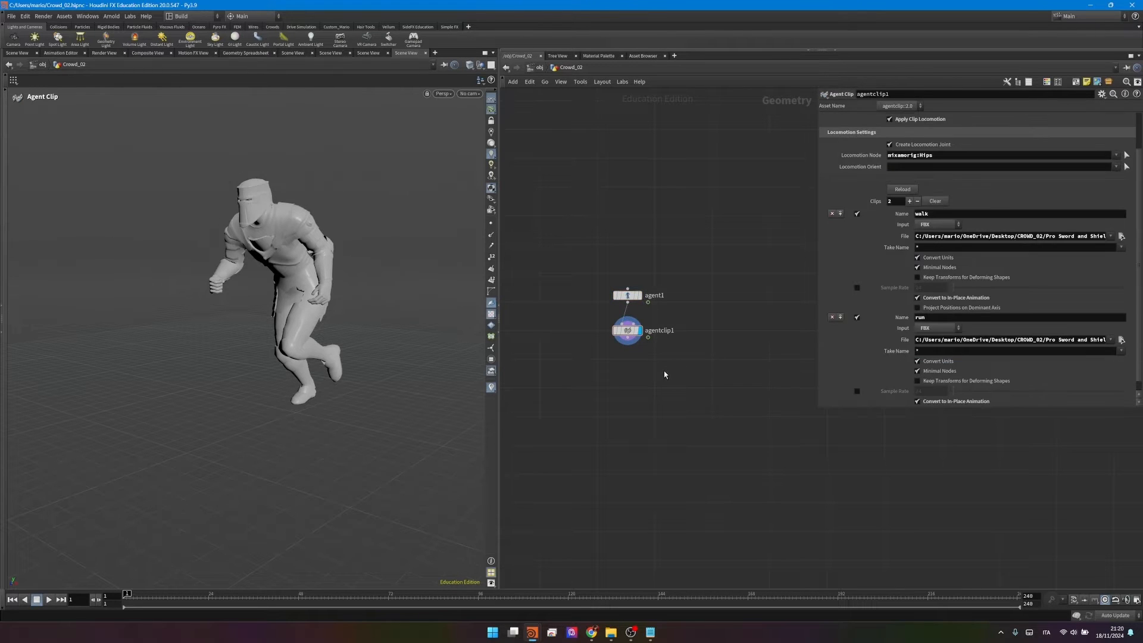
pyautogui.scroll(1, 659, 356)
pyautogui.press('Tab')
pyautogui.write('a')
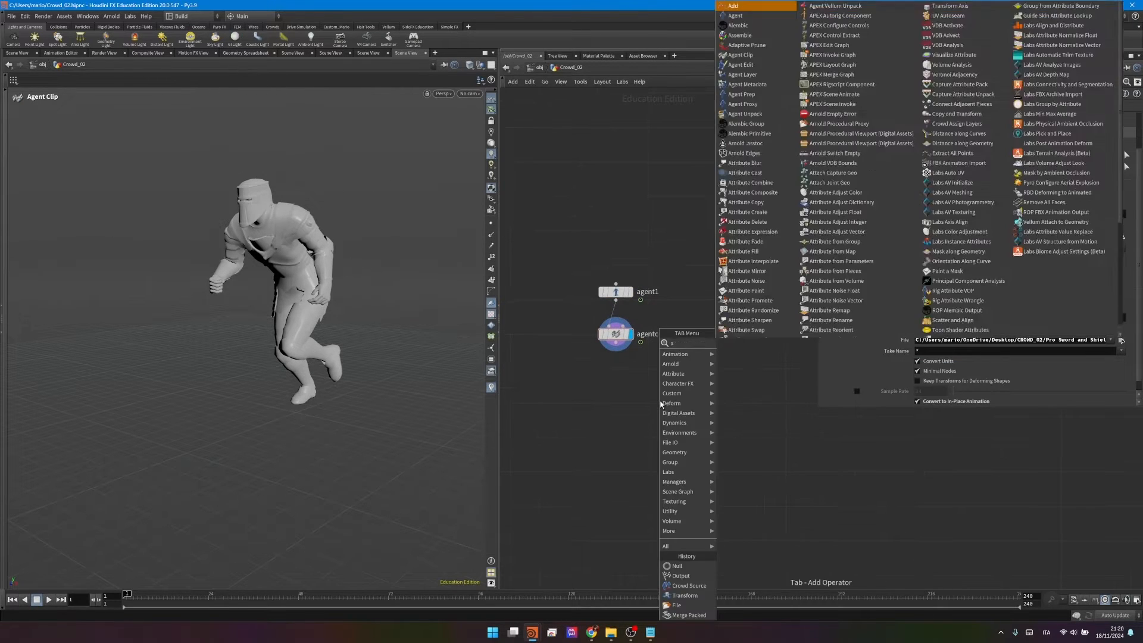
pyautogui.write('gent la')
pyautogui.press('Return')
pyautogui.click(660, 403)
pyautogui.scroll(3, 624, 386)
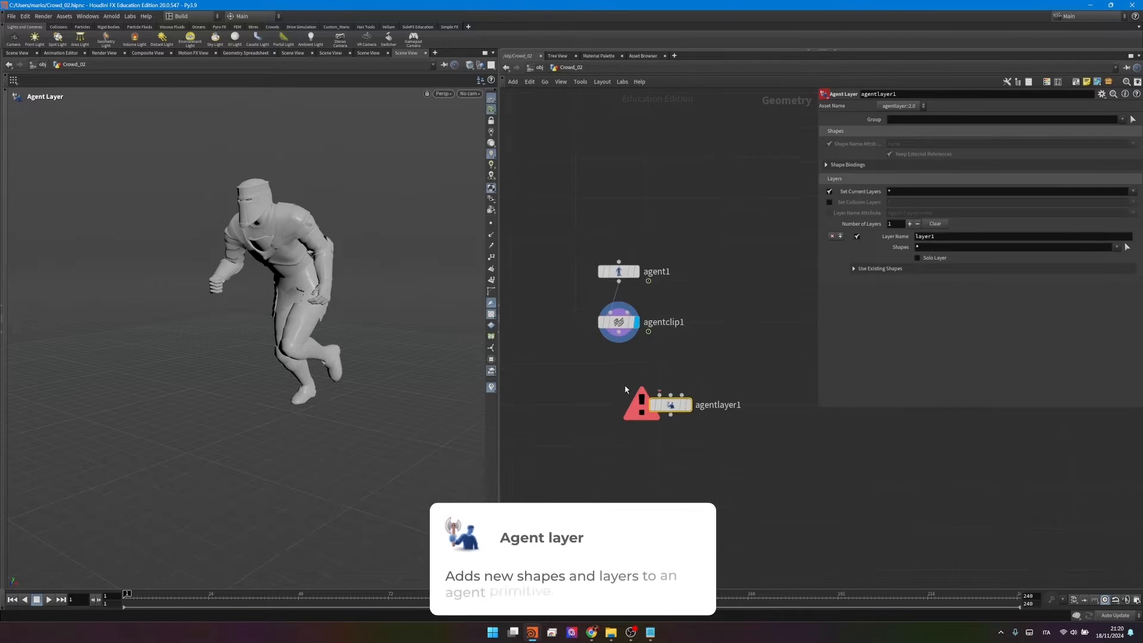
pyautogui.moveTo(639, 356); pyautogui.dragTo(666, 397)
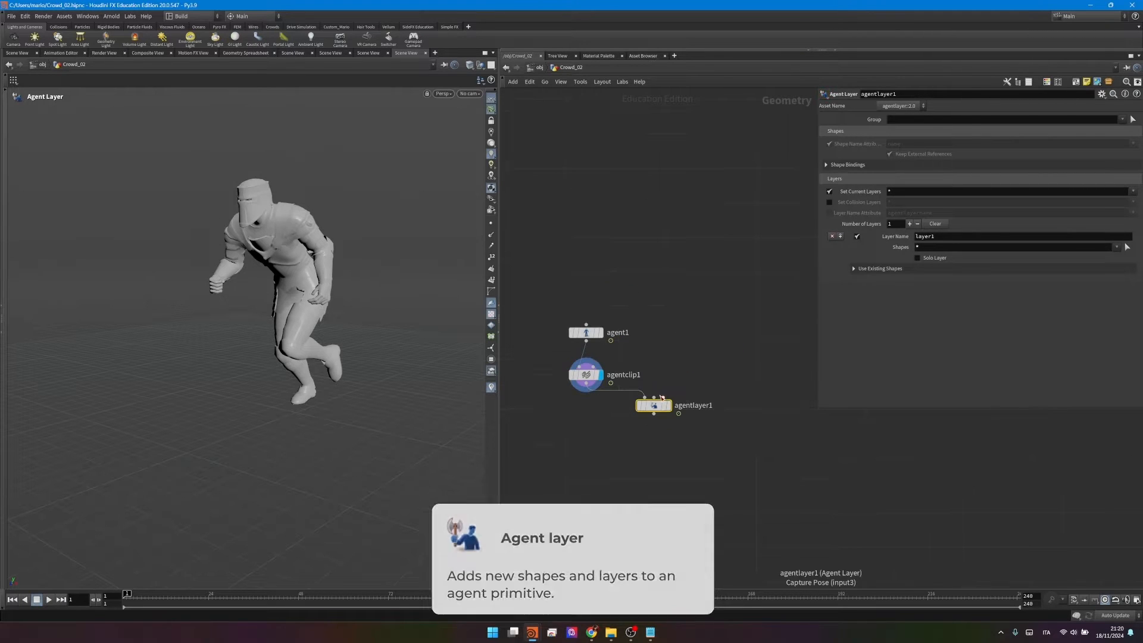
# Step: Add a Merge Packed node and wire it into the second input of the agent layer node
pyautogui.click(654, 398)
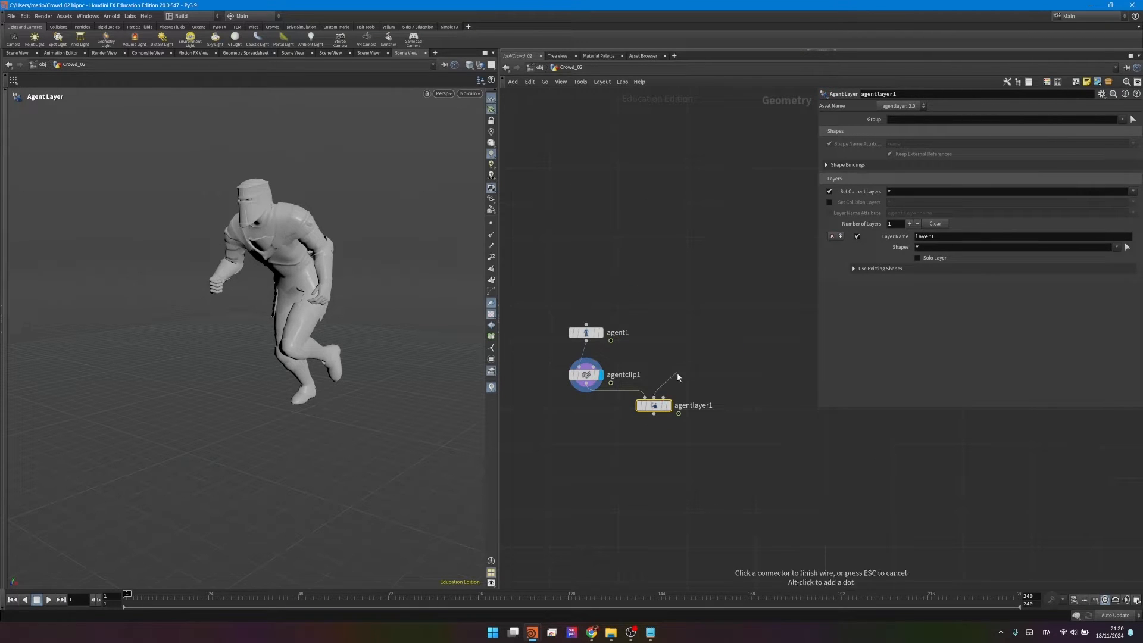
pyautogui.click(754, 382)
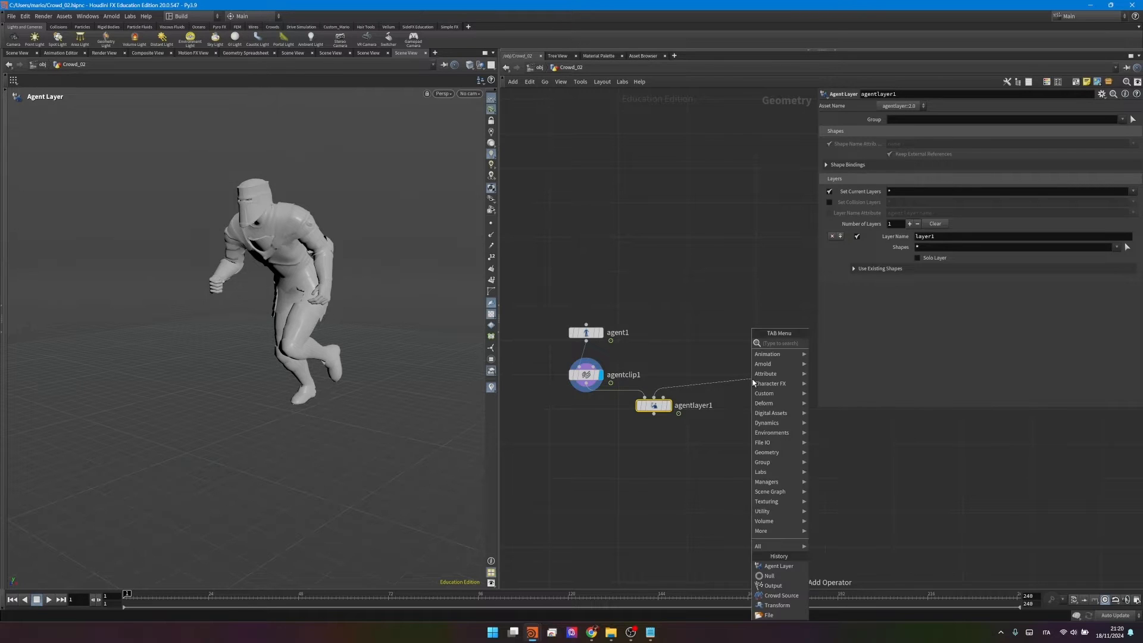
pyautogui.write('merge p')
pyautogui.press('Return')
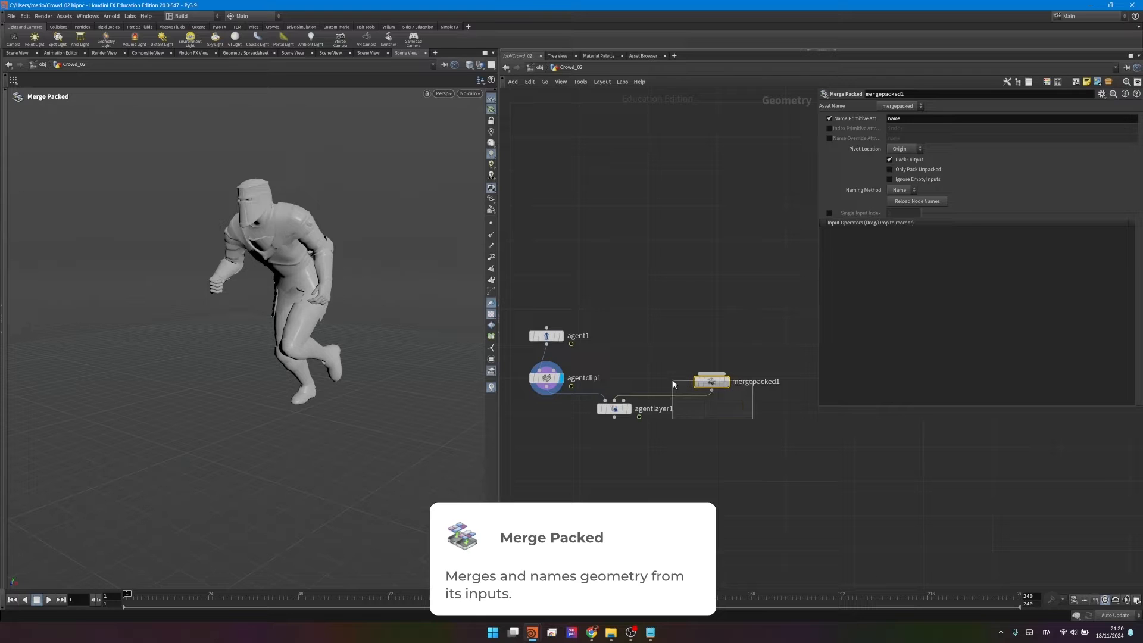
pyautogui.click(705, 261)
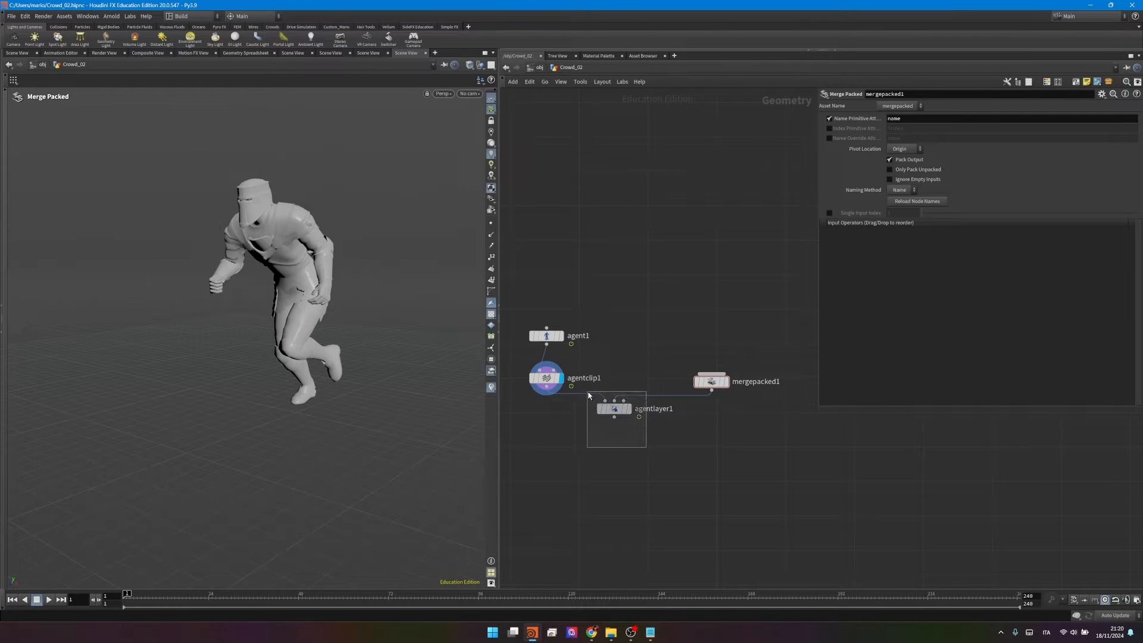
pyautogui.moveTo(590, 392); pyautogui.dragTo(639, 444)
# Step: Switch to the browser to view the Sketchfab Sword, Viking Shield and Medieval house models, and return to Houdini
pyautogui.hotkey('alt', 'Tab')
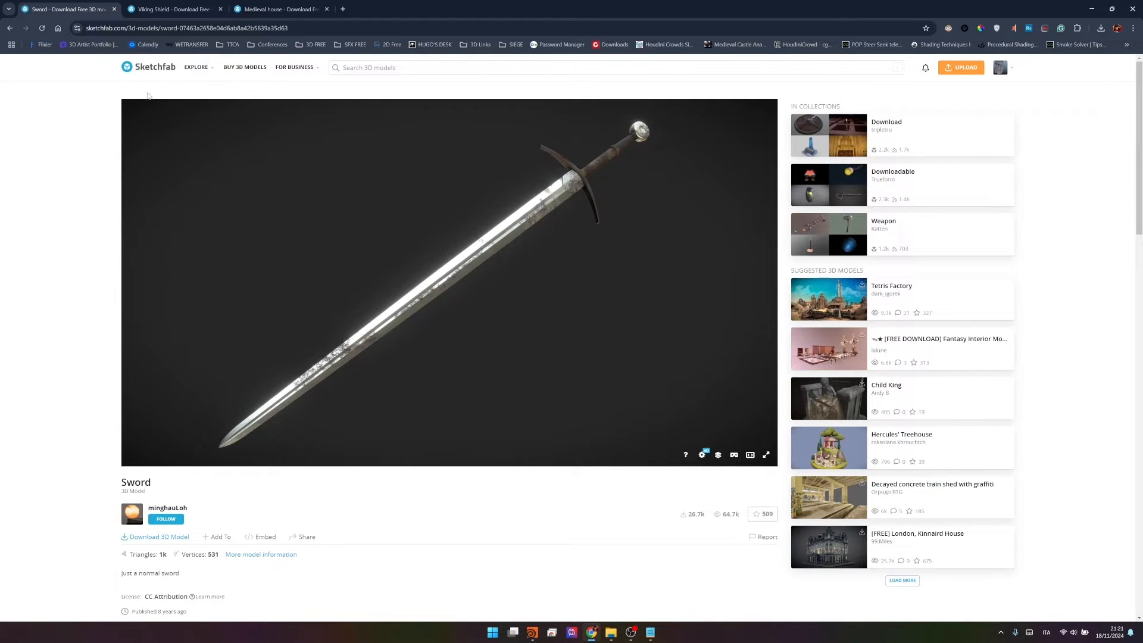
pyautogui.click(173, 9)
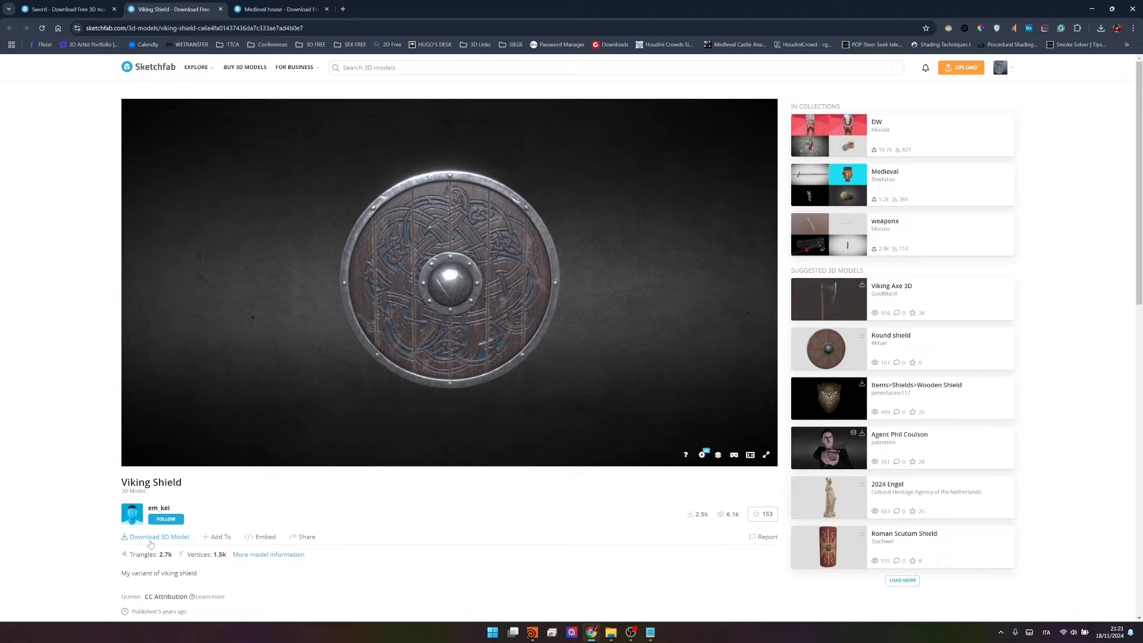
pyautogui.click(293, 9)
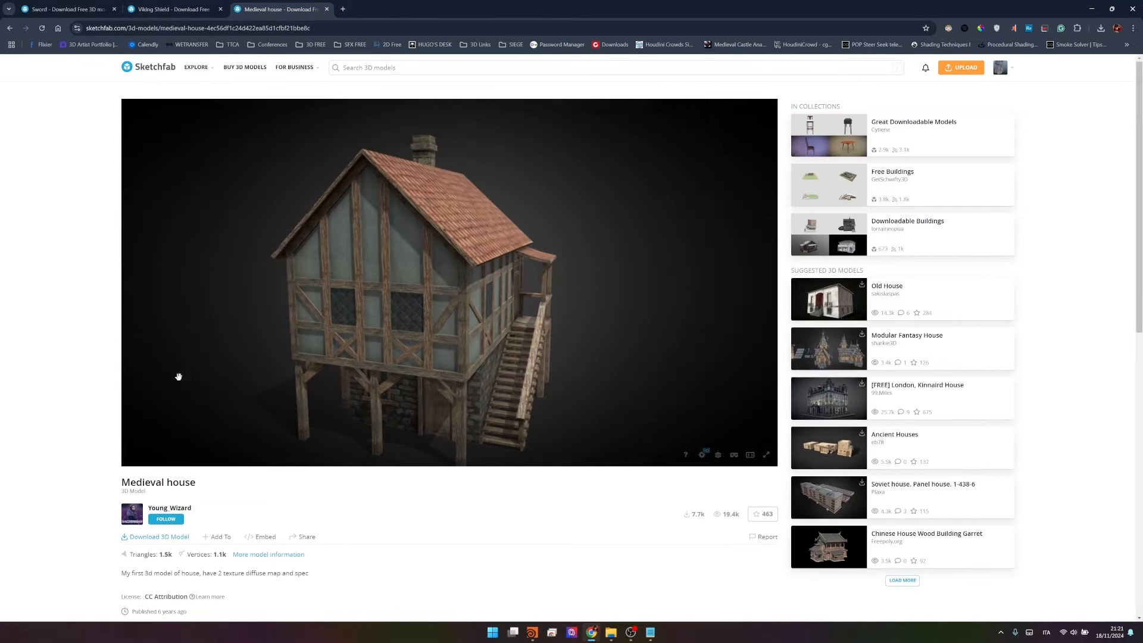
pyautogui.hotkey('alt', 'Tab')
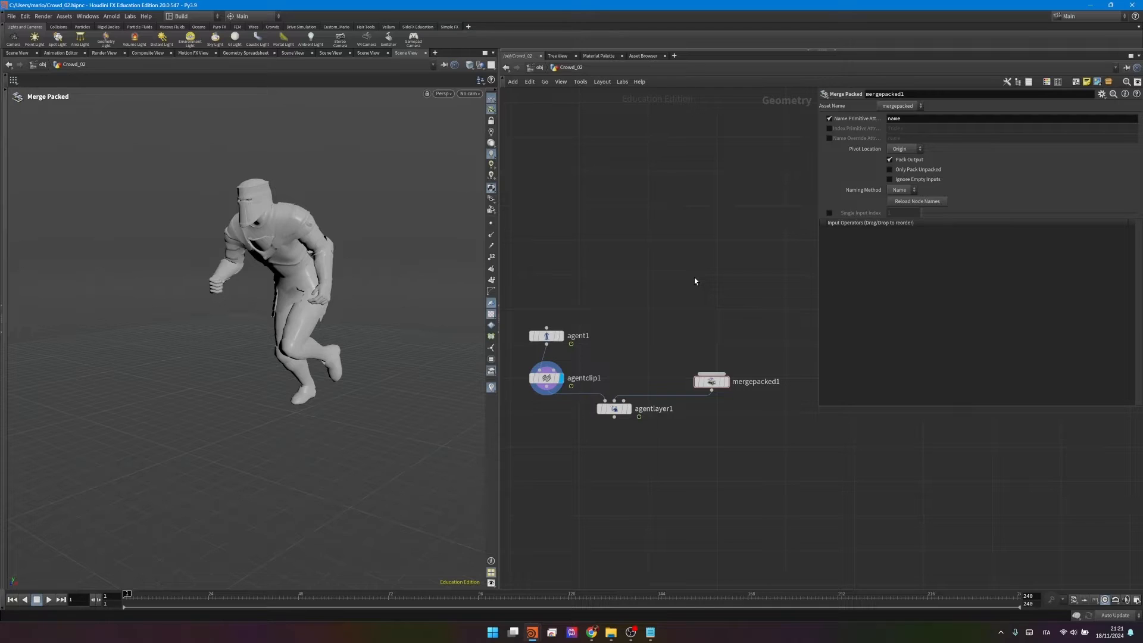
# Step: Load Sword.FBX and shield.fbx with two File nodes wired into the merge packed node, and display each model
pyautogui.press('Tab')
pyautogui.write('file')
pyautogui.press('Return')
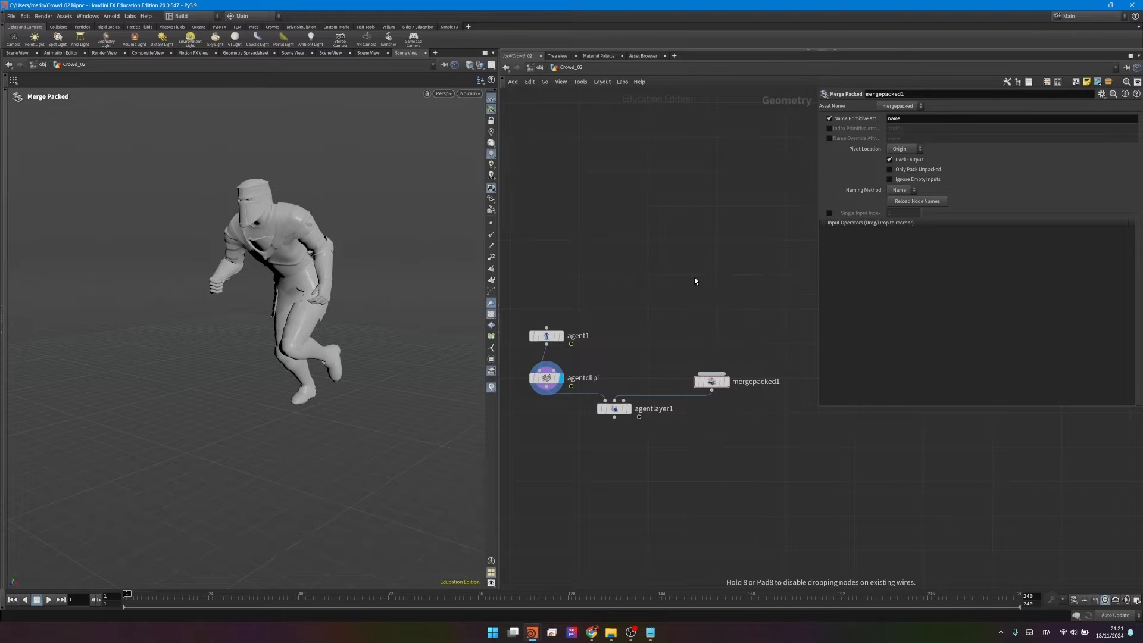
pyautogui.click(684, 274)
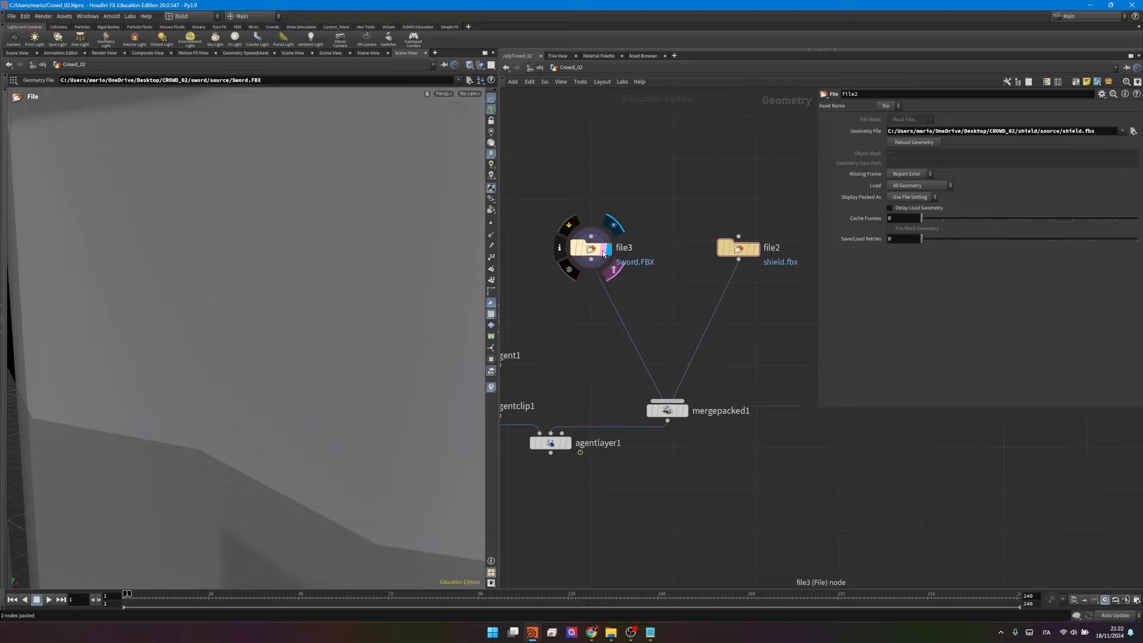
pyautogui.press('Escape')
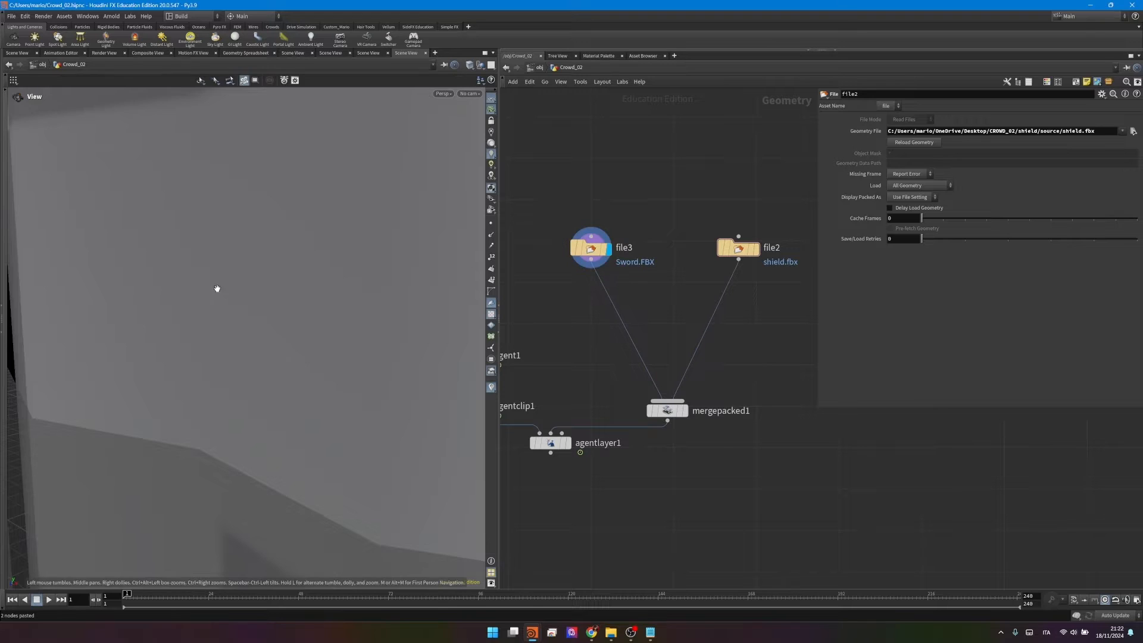
pyautogui.scroll(3, 218, 288)
pyautogui.moveTo(286, 303); pyautogui.dragTo(206, 335)
pyautogui.click(756, 249)
pyautogui.scroll(-3, 697, 349)
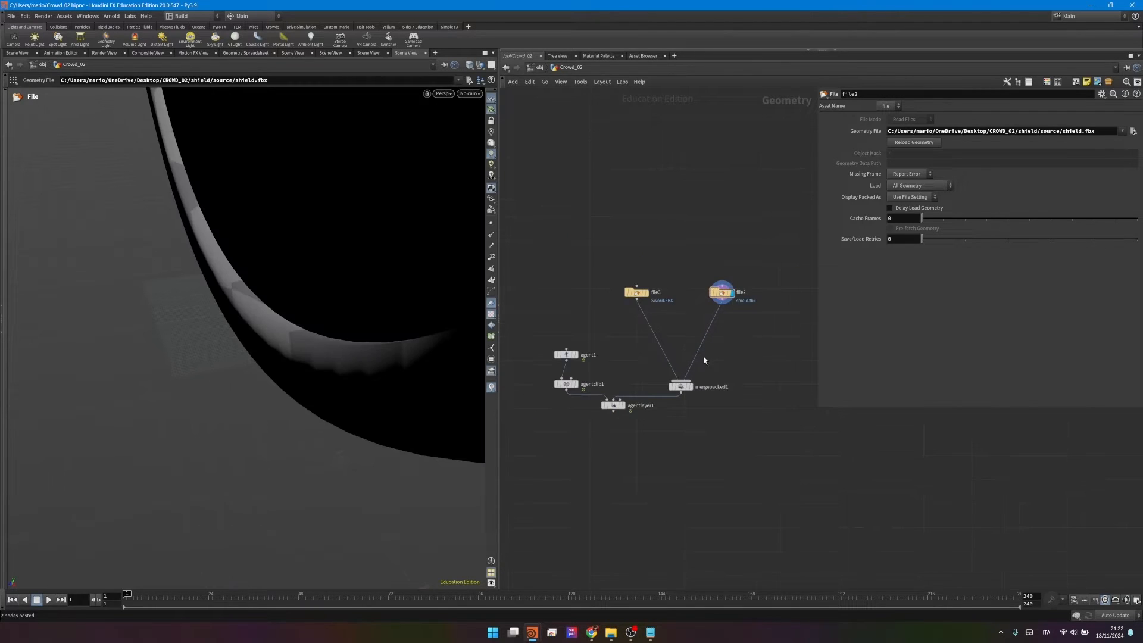
# Step: Insert a Transform node after the sword's file node and set its uniform scale to 0.005
pyautogui.press('Tab')
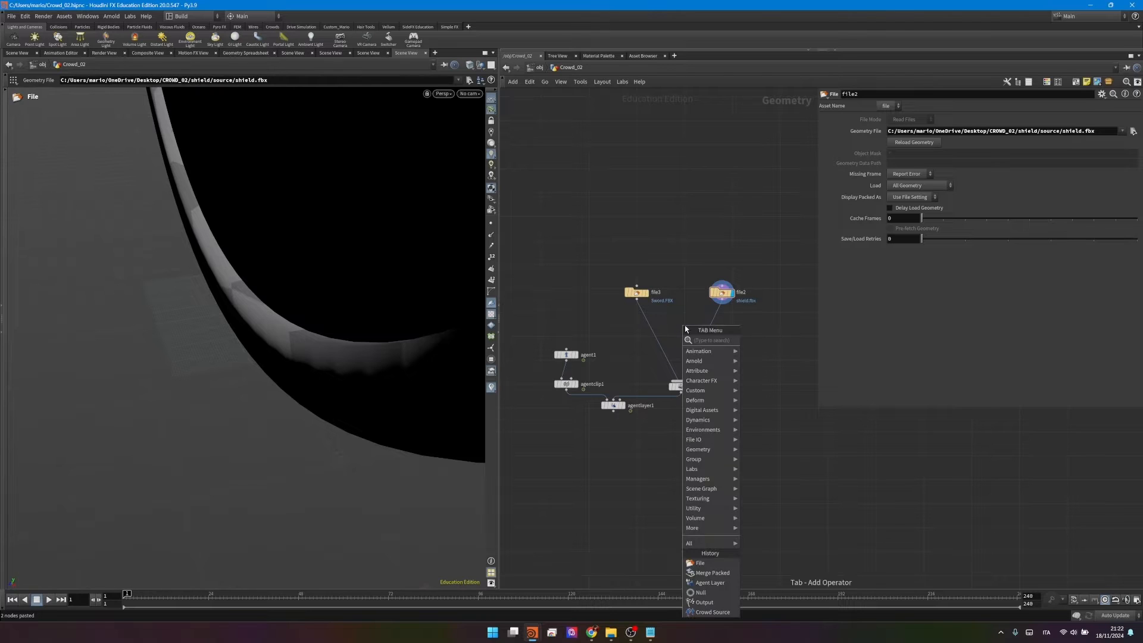
pyautogui.write('tran')
pyautogui.press('Return')
pyautogui.click(610, 316)
pyautogui.moveTo(609, 316); pyautogui.dragTo(606, 317)
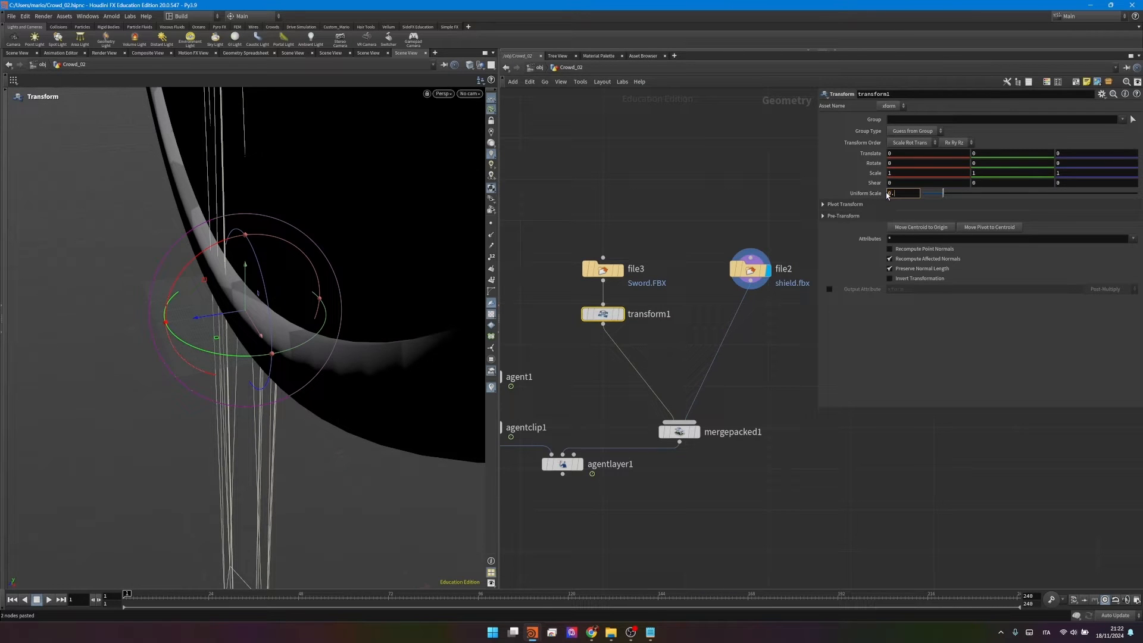
pyautogui.press('Return')
# Step: Duplicate the transform onto the shield's branch, set its uniform scale to 0.013, and display the merged props
pyautogui.keyDown('alt'); pyautogui.moveTo(603, 314); pyautogui.dragTo(739, 314); pyautogui.keyUp('alt')
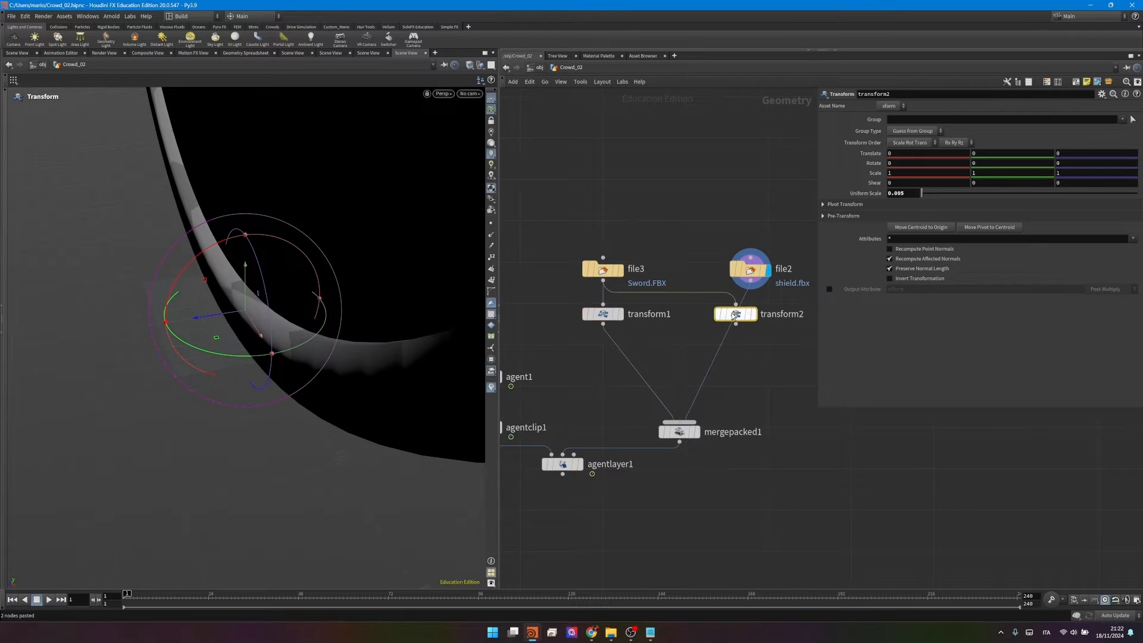
pyautogui.click(909, 195)
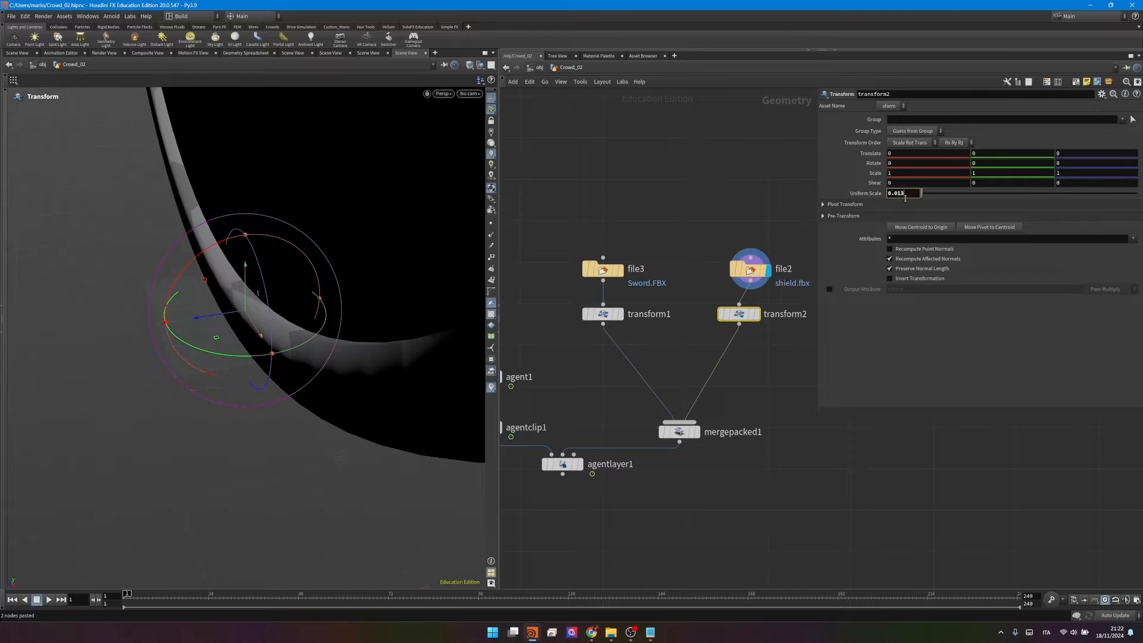
pyautogui.click(699, 433)
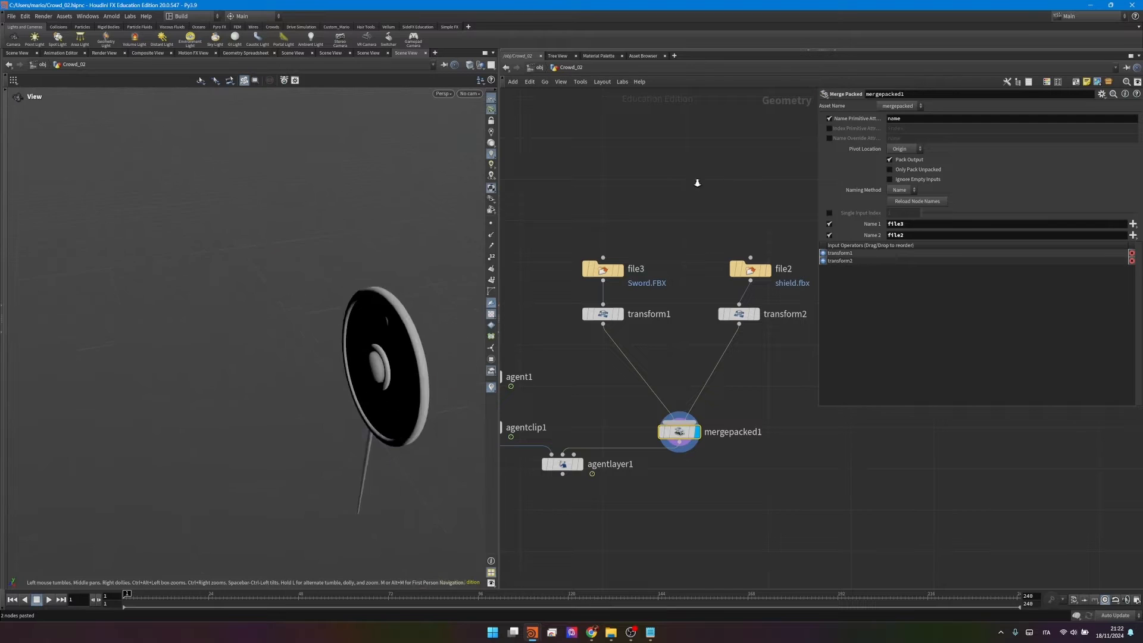
pyautogui.keyDown('alt'); pyautogui.moveTo(434, 361); pyautogui.dragTo(256, 334); pyautogui.keyUp('alt')
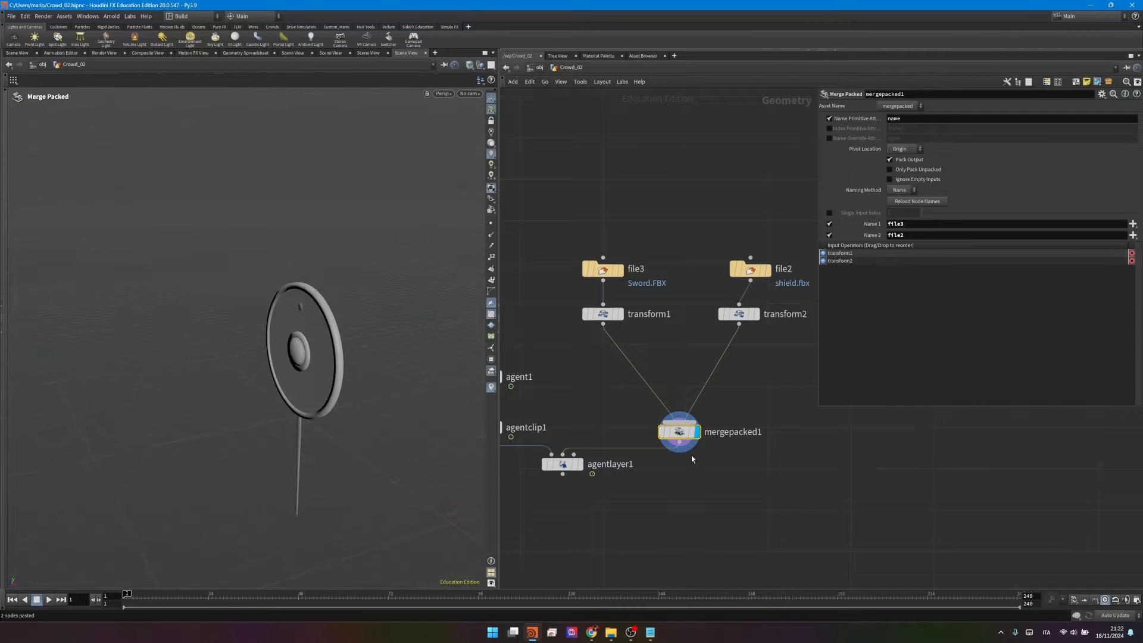
# Step: Display the agent clip together with the merged sword and shield to compare their sizes
pyautogui.scroll(-2, 574, 403)
pyautogui.moveTo(574, 404); pyautogui.dragTo(694, 359, button='middle')
pyautogui.scroll(2, 691, 361)
pyautogui.click(627, 361)
pyautogui.keyDown('alt'); pyautogui.moveTo(325, 346); pyautogui.dragTo(368, 350); pyautogui.keyUp('alt')
pyautogui.scroll(-3, 368, 350)
pyautogui.moveTo(740, 494); pyautogui.dragTo(683, 485, button='middle')
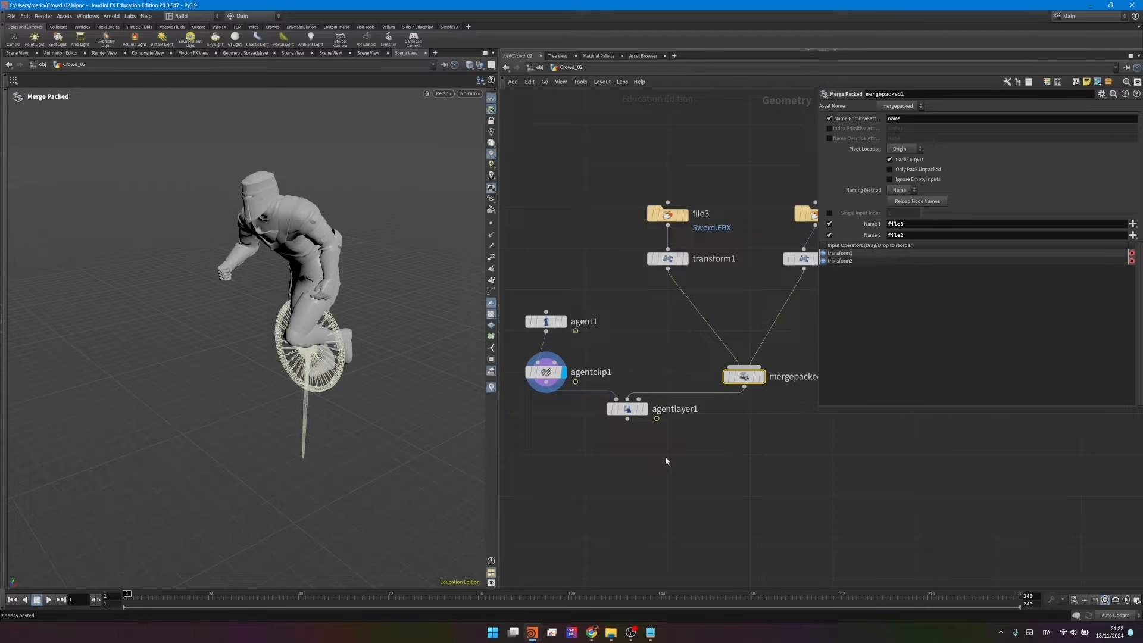
# Step: Name the agent layer node's layer sword_layer and set sword_layer as the current layer
pyautogui.moveTo(666, 459); pyautogui.dragTo(601, 386)
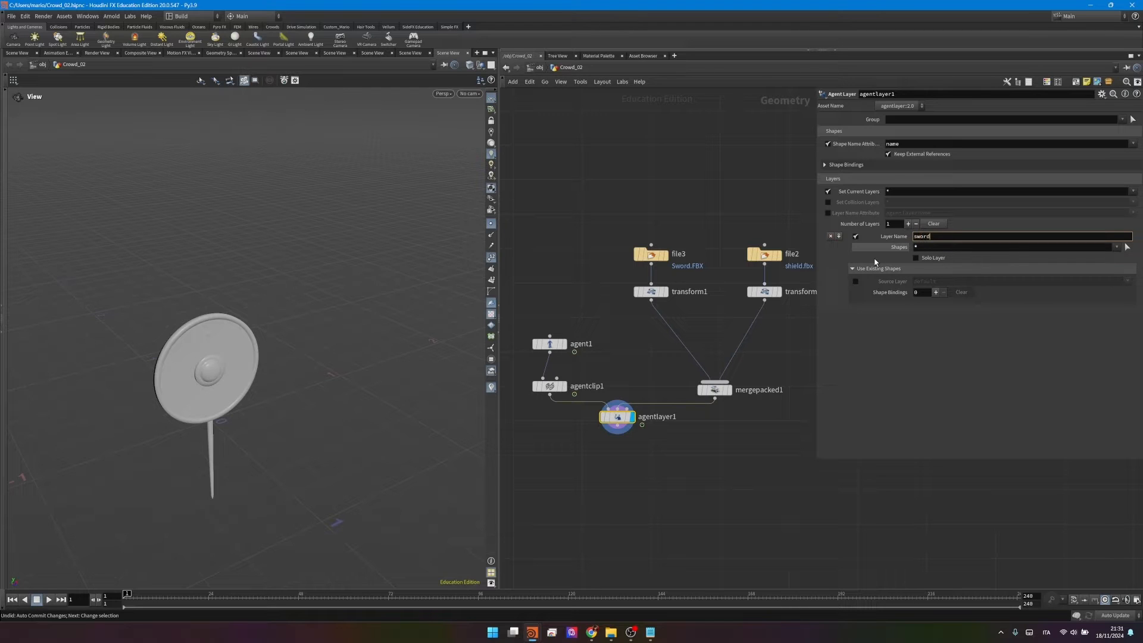
pyautogui.press('Return')
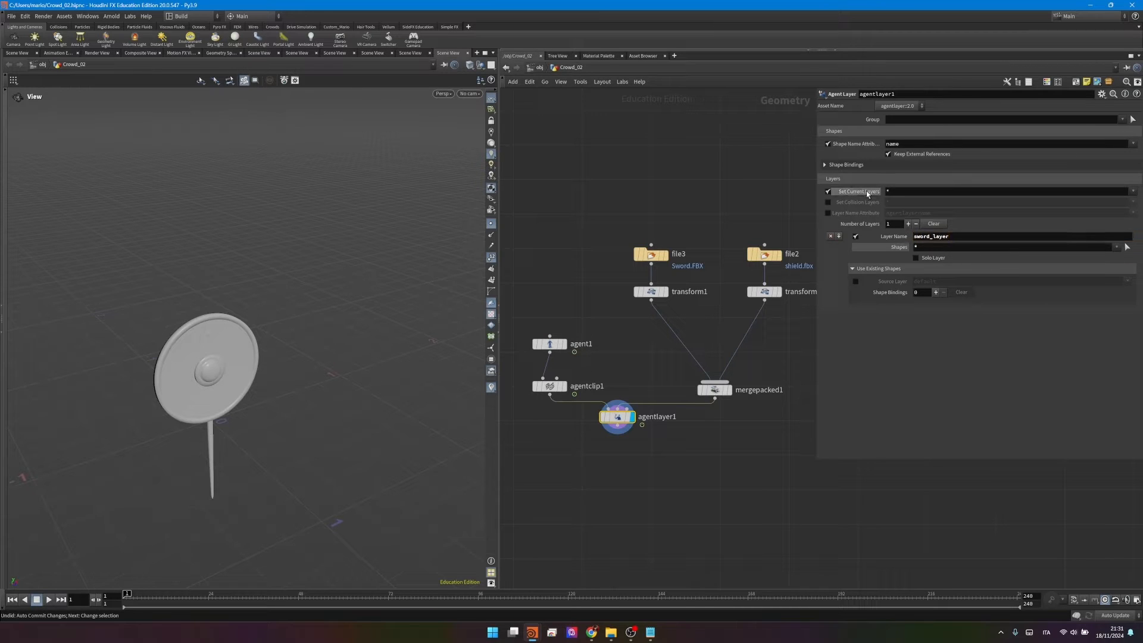
pyautogui.moveTo(898, 192); pyautogui.dragTo(868, 195)
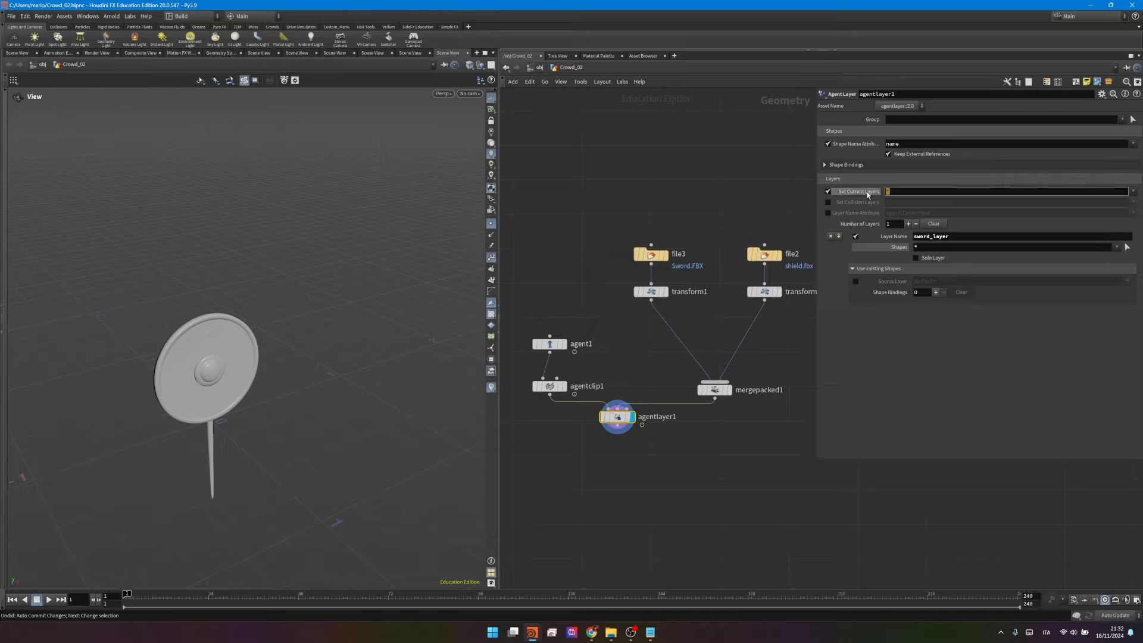
pyautogui.click(1134, 191)
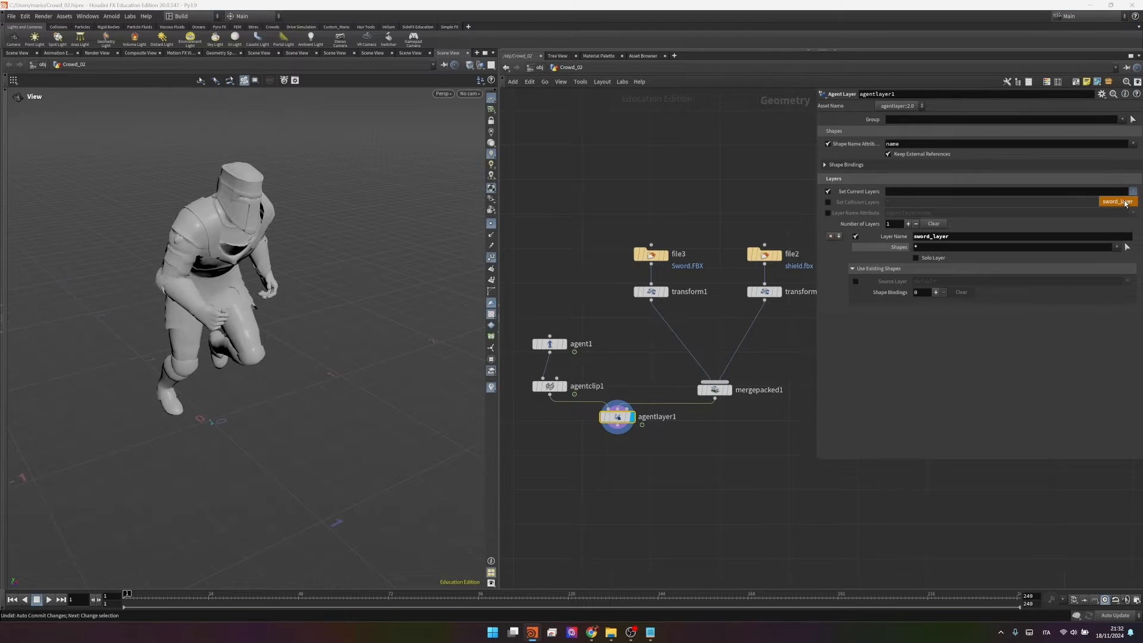
pyautogui.click(1127, 202)
pyautogui.moveTo(219, 379); pyautogui.dragTo(198, 362)
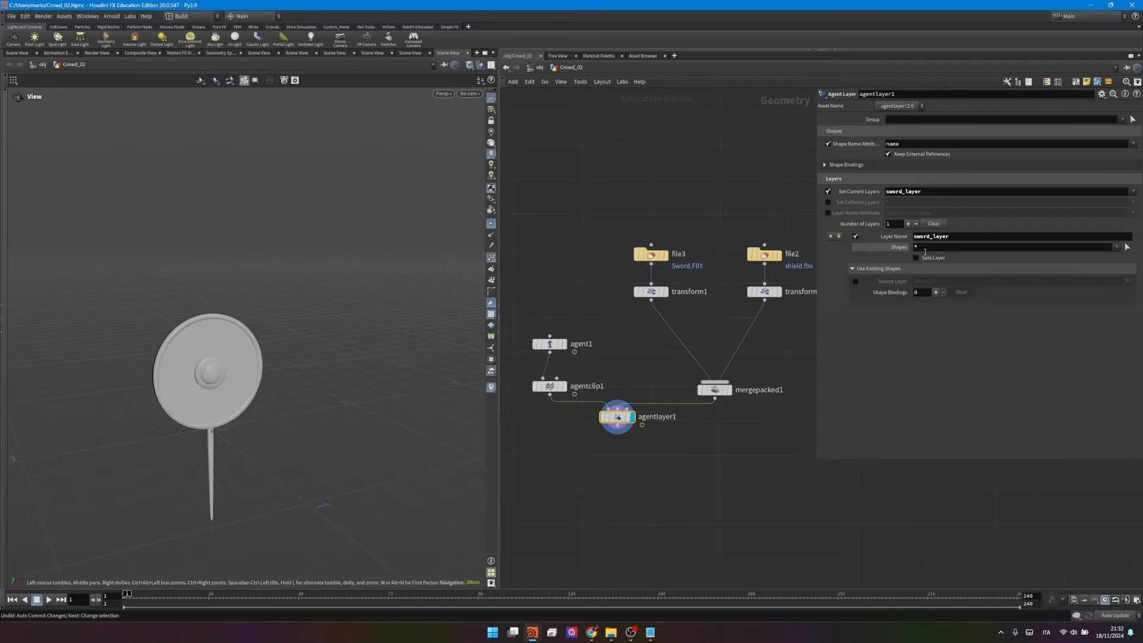
# Step: Clear the Shapes pattern of sword_layer
pyautogui.click(925, 249)
pyautogui.press('BackSpace')
pyautogui.press('Return')
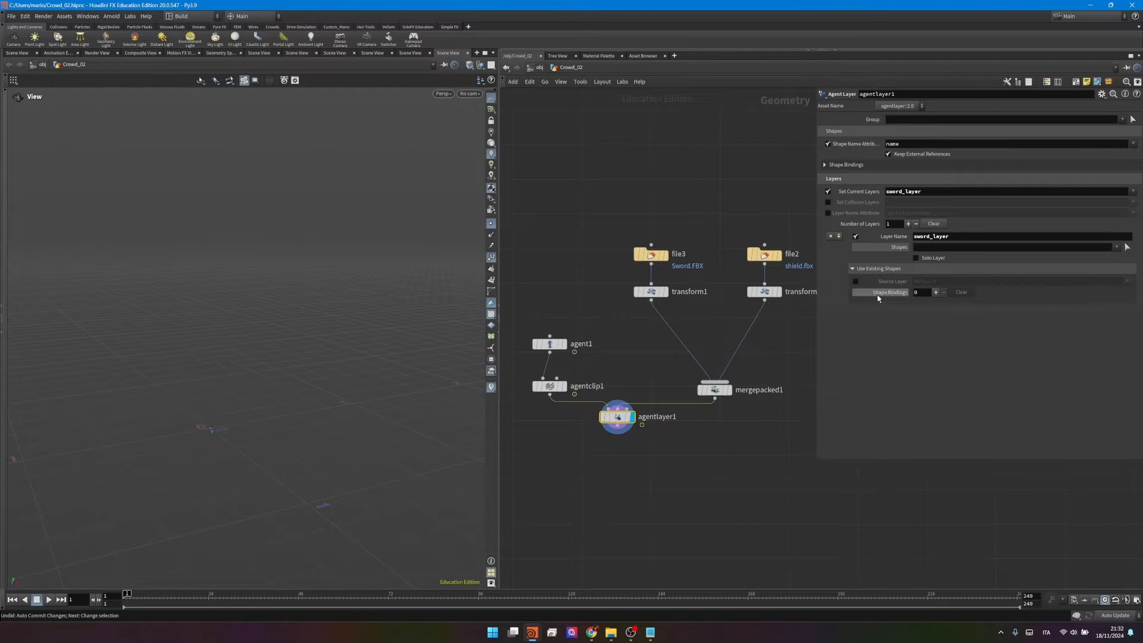
# Step: Enable the default source layer under the existing shapes settings and add one shape binding
pyautogui.click(856, 282)
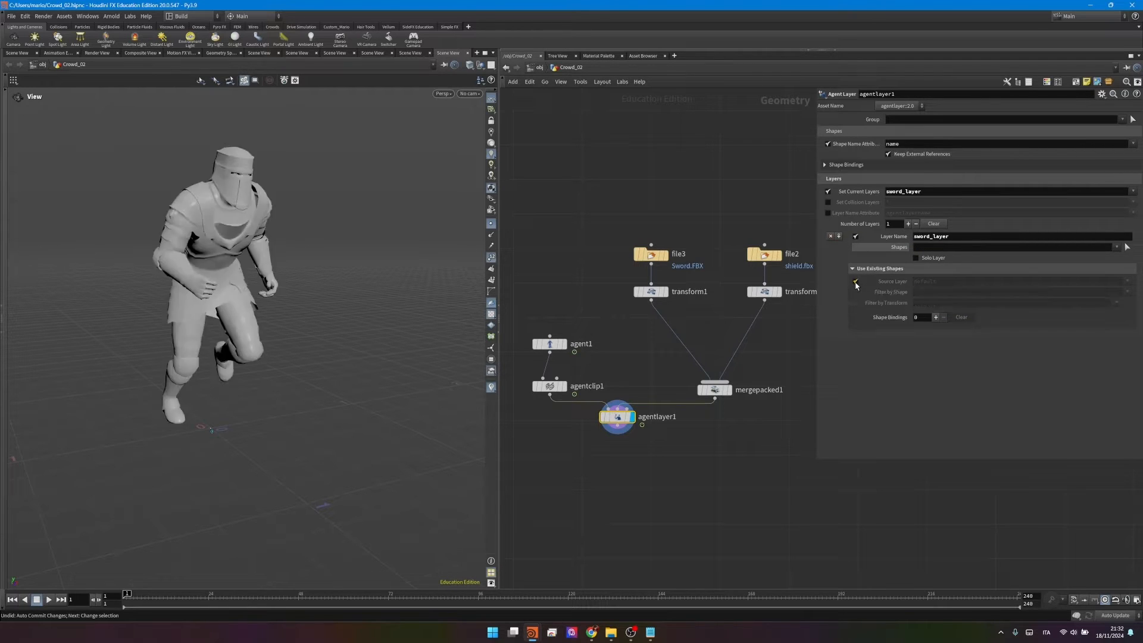
pyautogui.moveTo(226, 266)
pyautogui.mouseDown()
pyautogui.moveTo(312, 263)
pyautogui.moveTo(182, 276)
pyautogui.moveTo(290, 279)
pyautogui.moveTo(228, 270)
pyautogui.mouseUp()
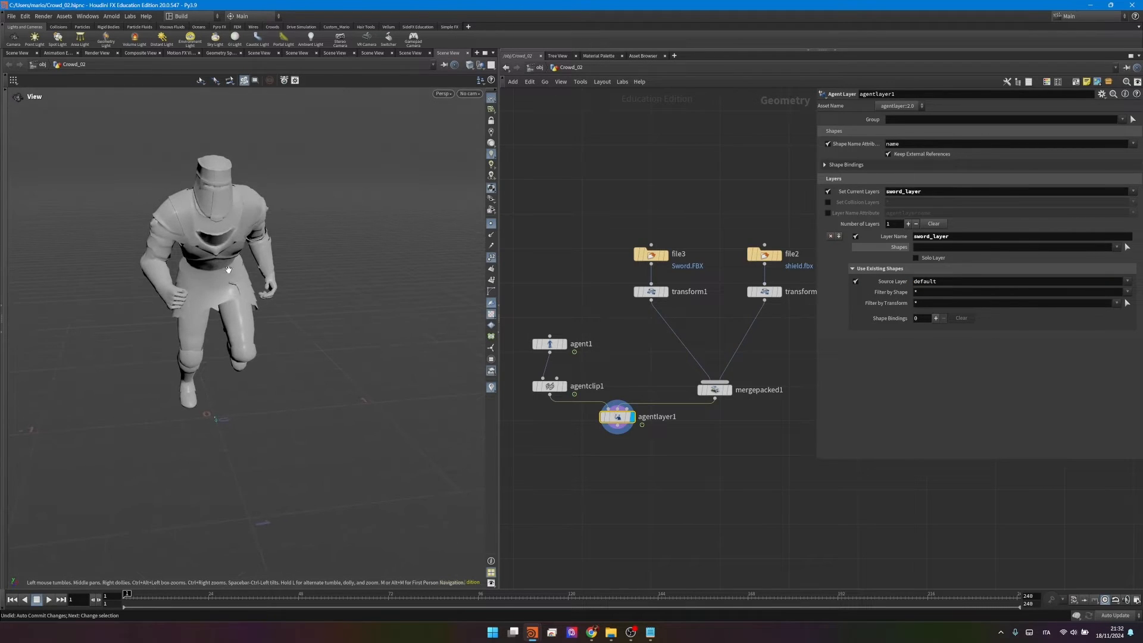
pyautogui.click(936, 318)
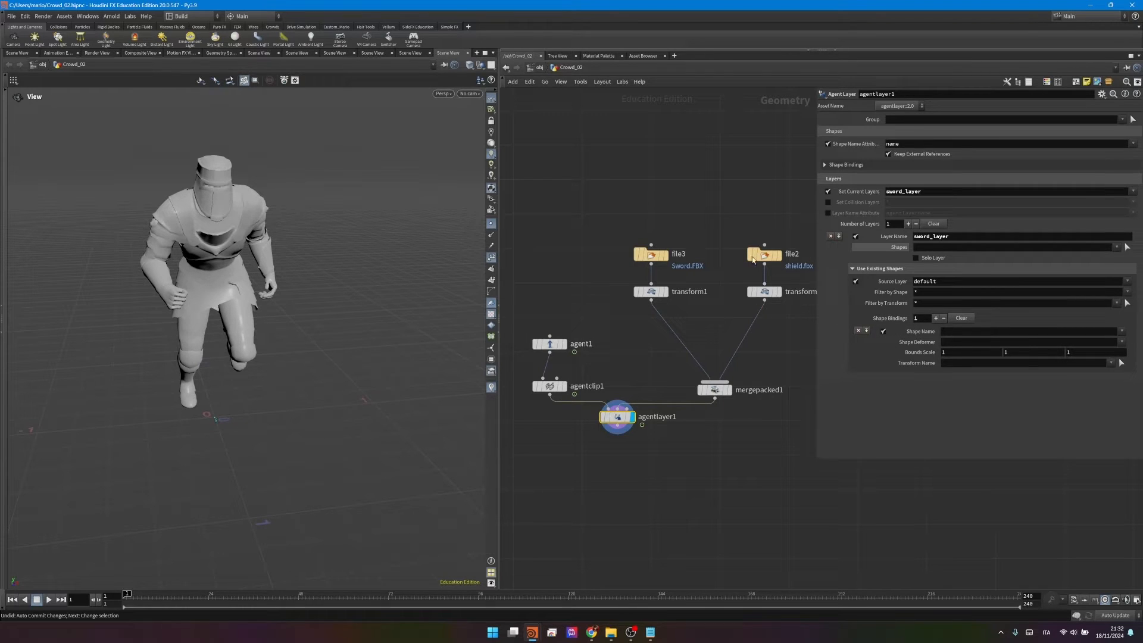
# Step: Set the sword_layer shape binding's shape name to sword
pyautogui.click(1108, 335)
pyautogui.write('sword')
pyautogui.press('Return')
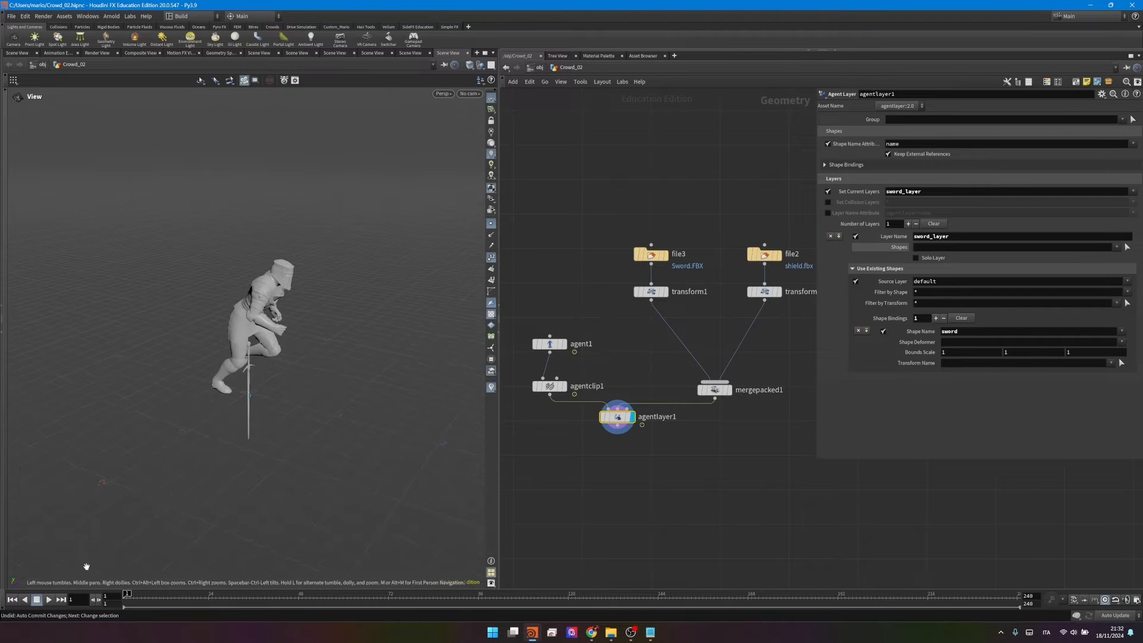
# Step: Play the agent's animation, rewind to the first frame, and examine where the sword sits relative to the knight
pyautogui.click(49, 600)
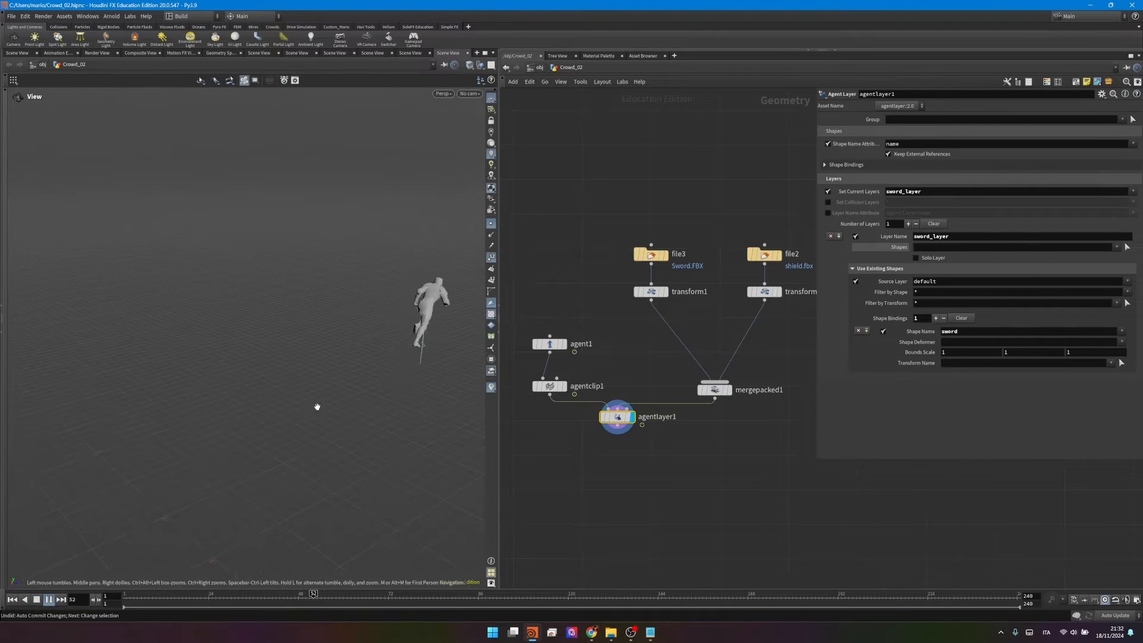
pyautogui.click(36, 599)
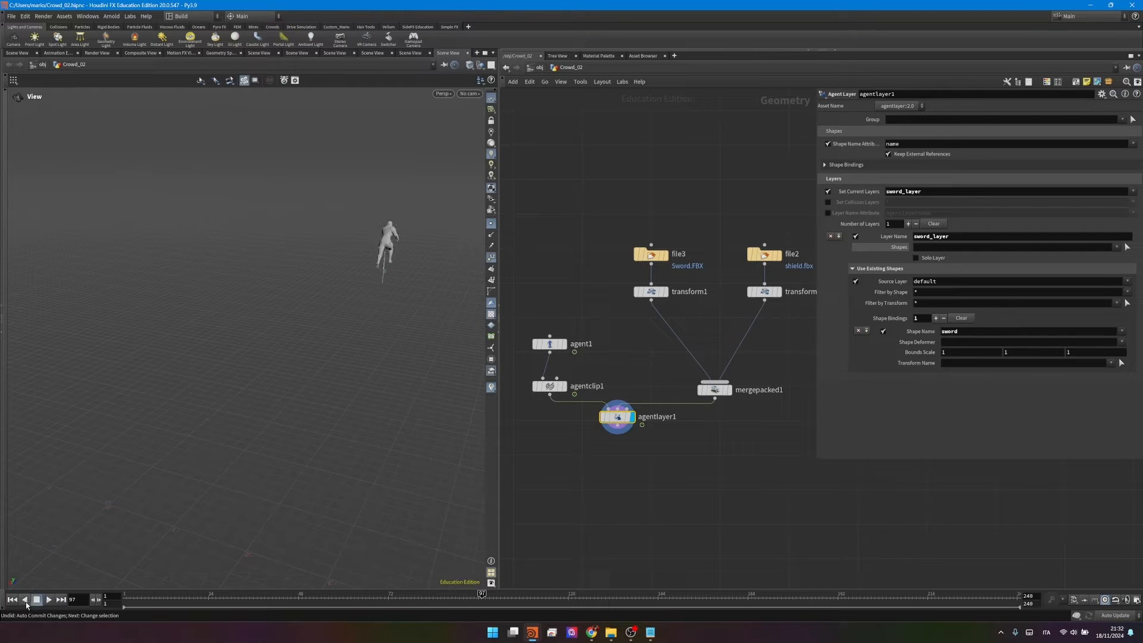
pyautogui.click(17, 600)
pyautogui.keyDown('alt'); pyautogui.moveTo(115, 500); pyautogui.dragTo(1, 470); pyautogui.keyUp('alt')
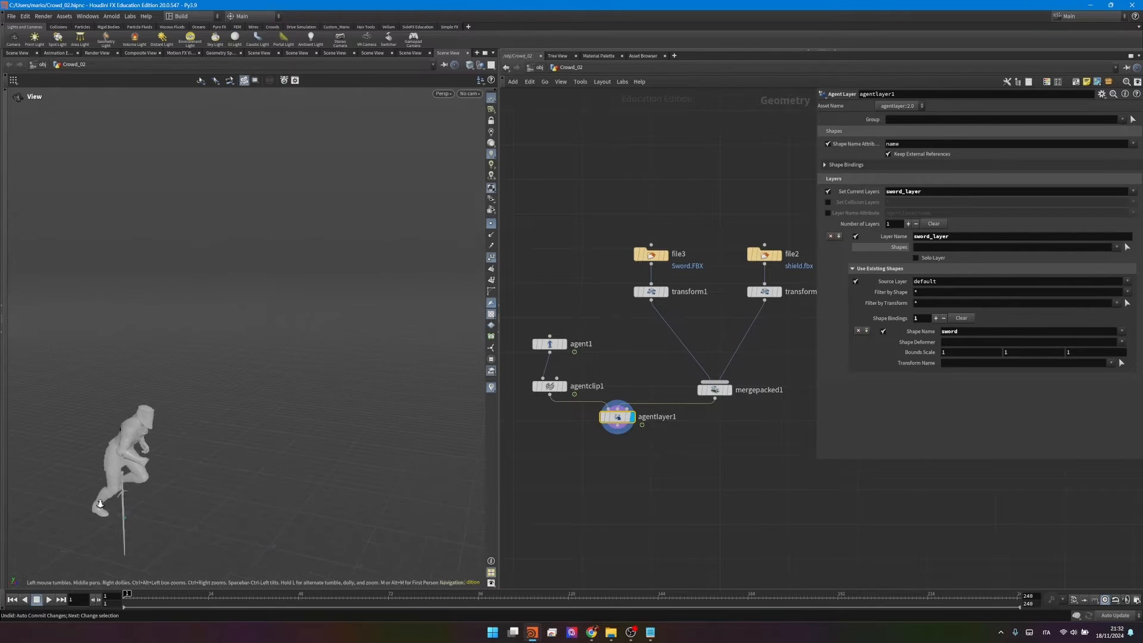
pyautogui.keyDown('alt'); pyautogui.moveTo(100, 503); pyautogui.dragTo(148, 451, button='right'); pyautogui.keyUp('alt')
pyautogui.keyDown('alt'); pyautogui.moveTo(148, 452); pyautogui.dragTo(140, 428); pyautogui.keyUp('alt')
pyautogui.moveTo(142, 602); pyautogui.dragTo(126, 600)
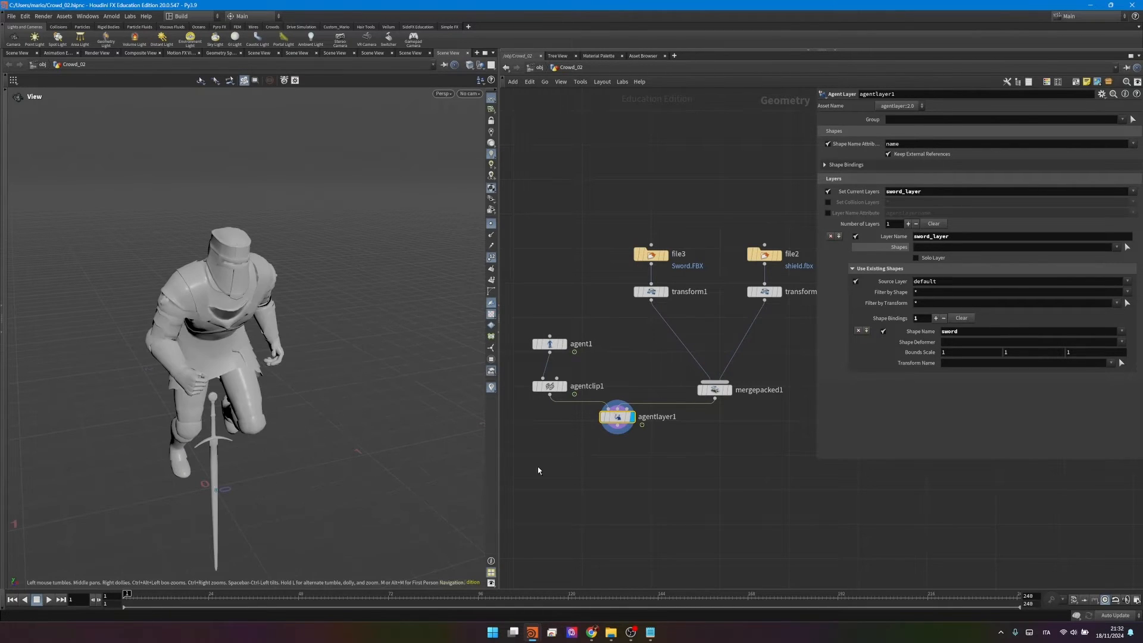
# Step: Attach the sword shape binding to the mixamorig:RightHandThumb1 transform
pyautogui.moveTo(163, 410); pyautogui.dragTo(153, 377)
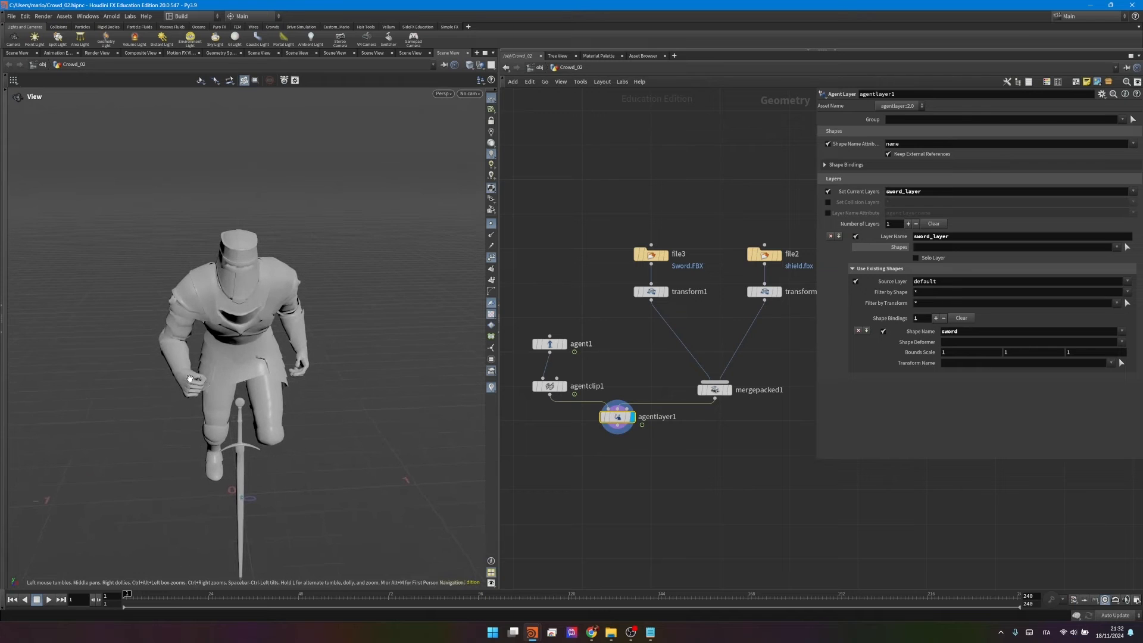
pyautogui.scroll(5, 190, 379)
pyautogui.click(1111, 363)
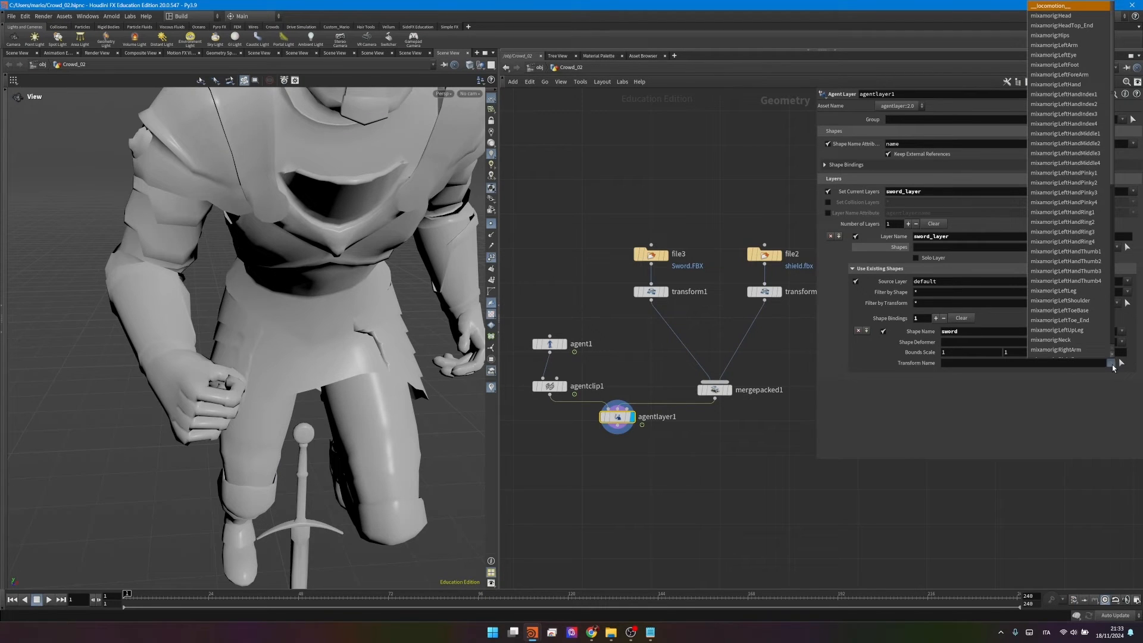
pyautogui.scroll(-9, 1079, 255)
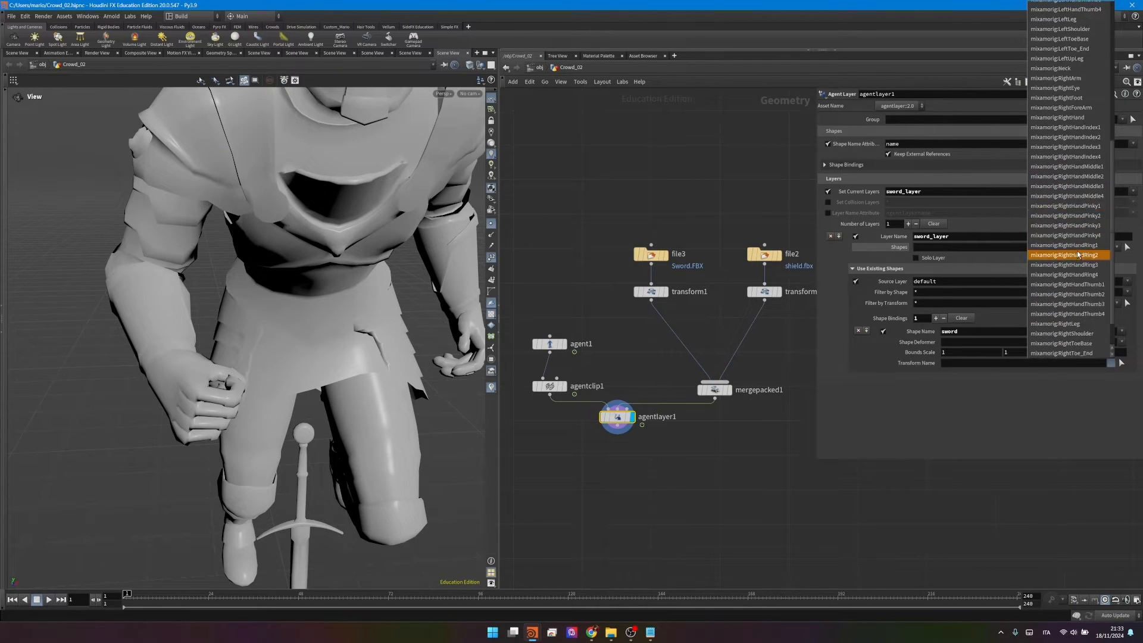
pyautogui.click(1068, 284)
# Step: Insert a Transform node between mergepacked1 and agentlayer1 and set its uniform scale to 100
pyautogui.scroll(-10, 281, 335)
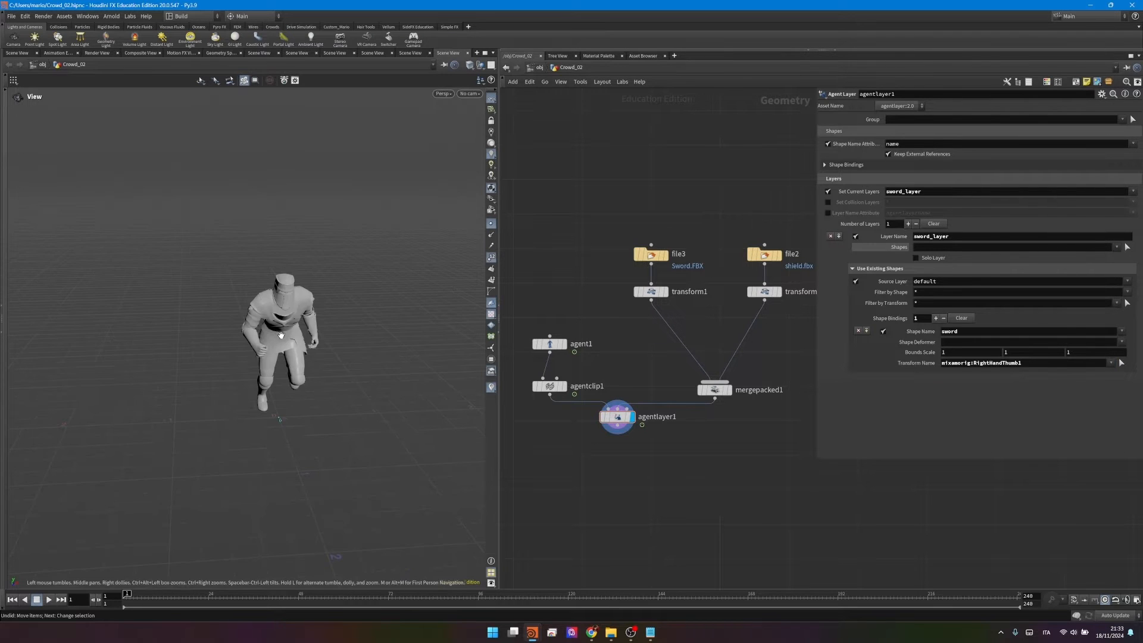
pyautogui.moveTo(281, 335); pyautogui.dragTo(345, 418)
pyautogui.scroll(6, 294, 346)
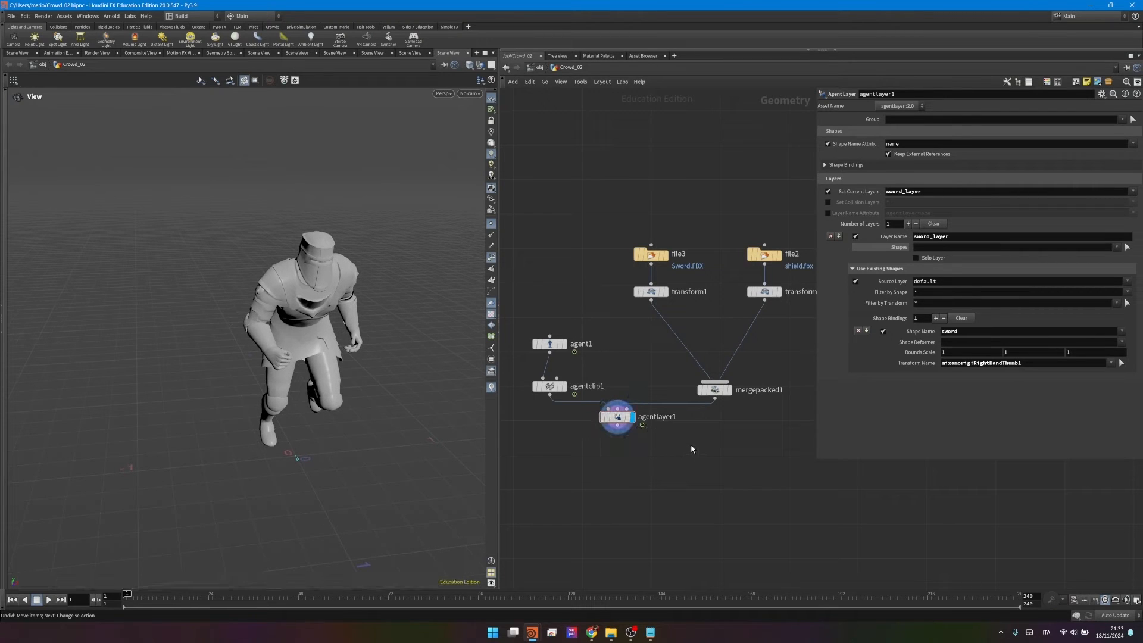
pyautogui.press('Tab')
pyautogui.write('tran')
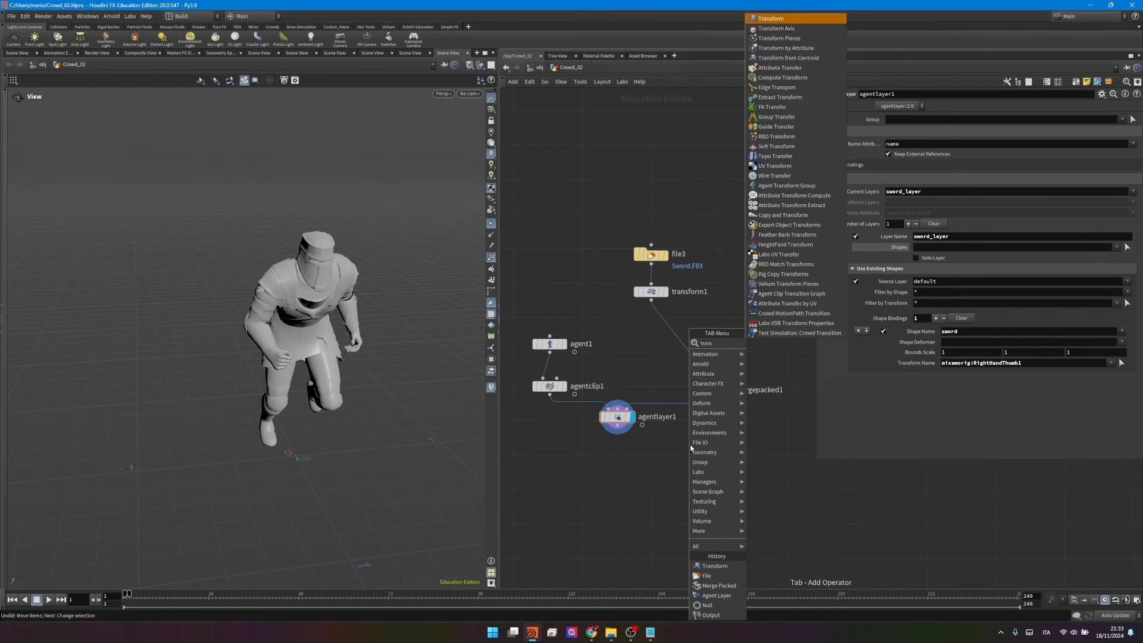
pyautogui.press('Return')
pyautogui.click(691, 447)
pyautogui.moveTo(691, 445); pyautogui.dragTo(718, 416)
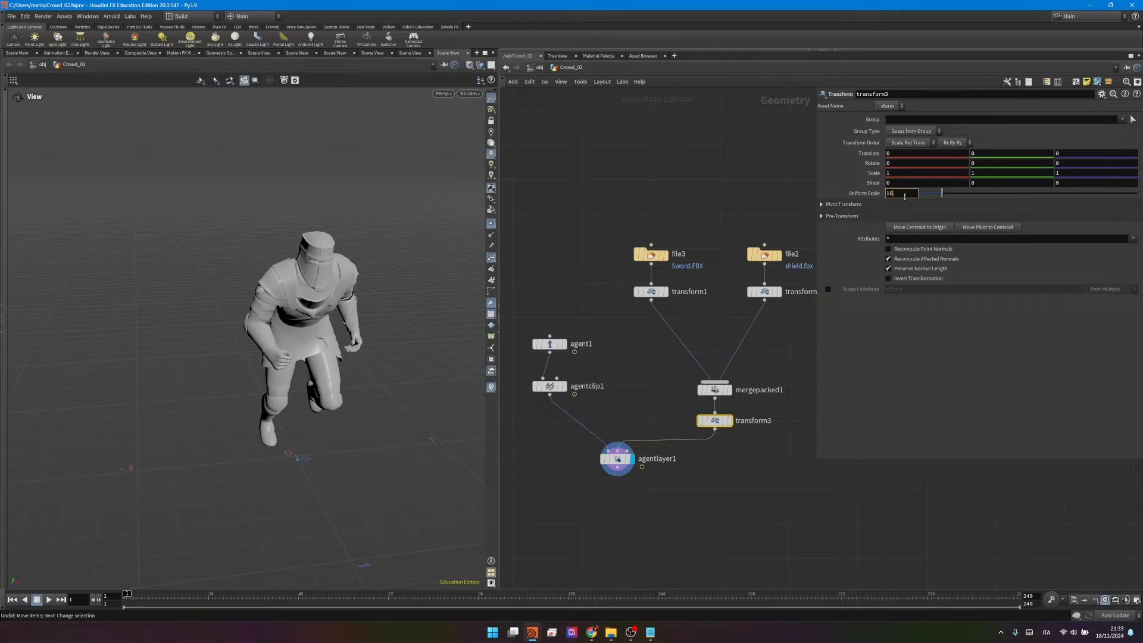
pyautogui.press('Return')
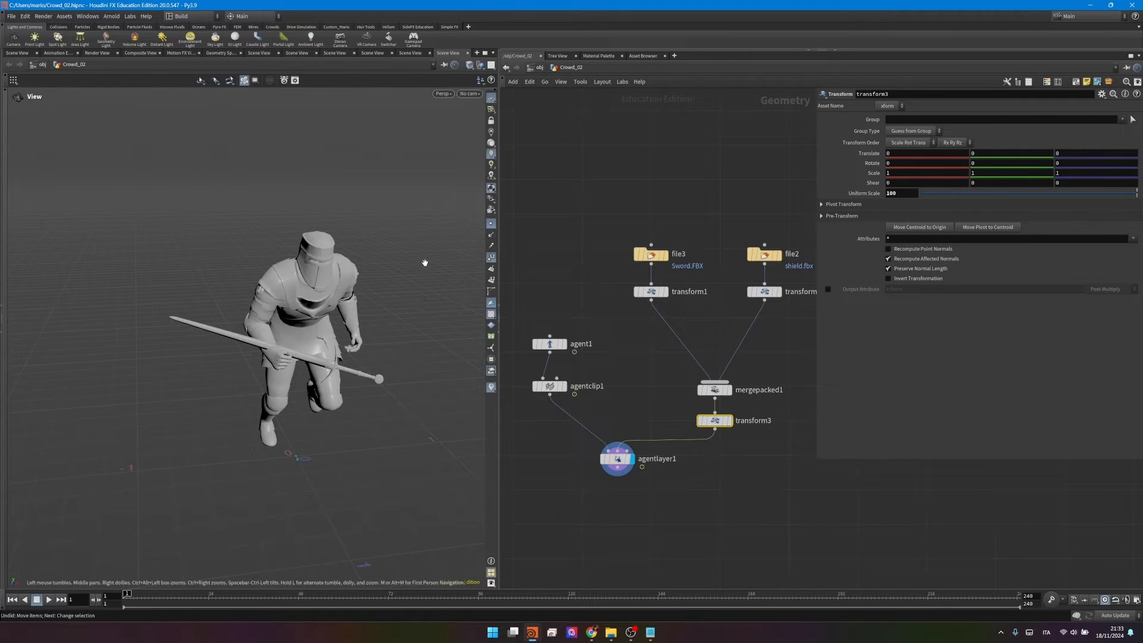
# Step: Rename the sword's transform SCALE, the shield's transform SCALE_1, and the transform below mergepacked1 SCALE100
pyautogui.moveTo(228, 331); pyautogui.dragTo(252, 401, button='right')
pyautogui.moveTo(128, 594)
pyautogui.mouseDown()
pyautogui.moveTo(166, 584)
pyautogui.moveTo(127, 586)
pyautogui.mouseUp()
pyautogui.scroll(5, 225, 416)
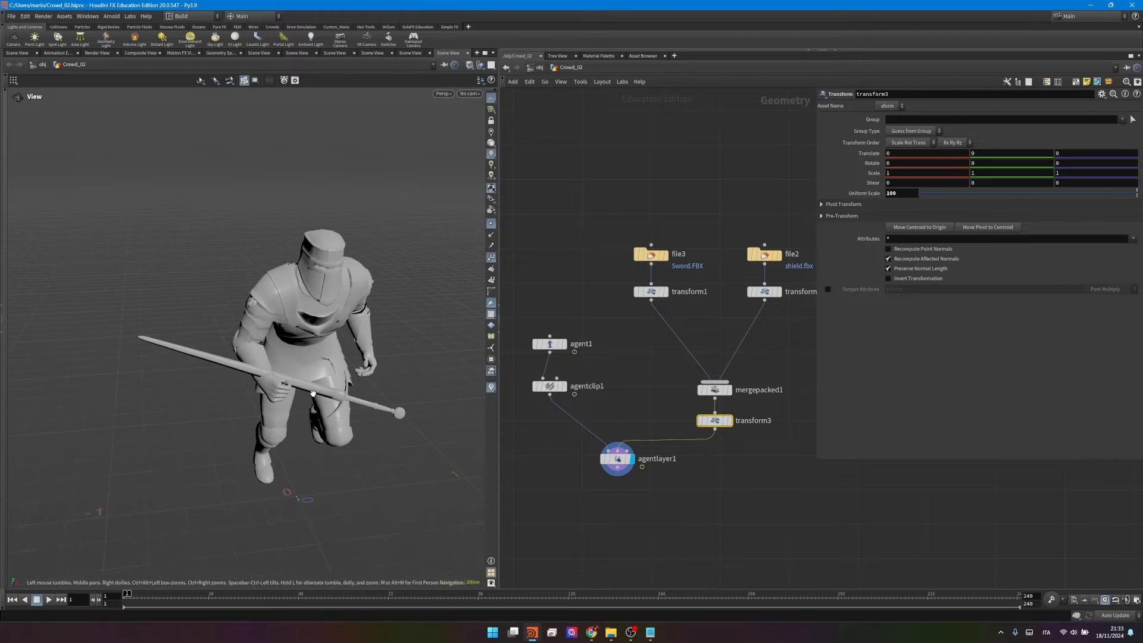
pyautogui.scroll(2, 647, 339)
pyautogui.scroll(1, 646, 338)
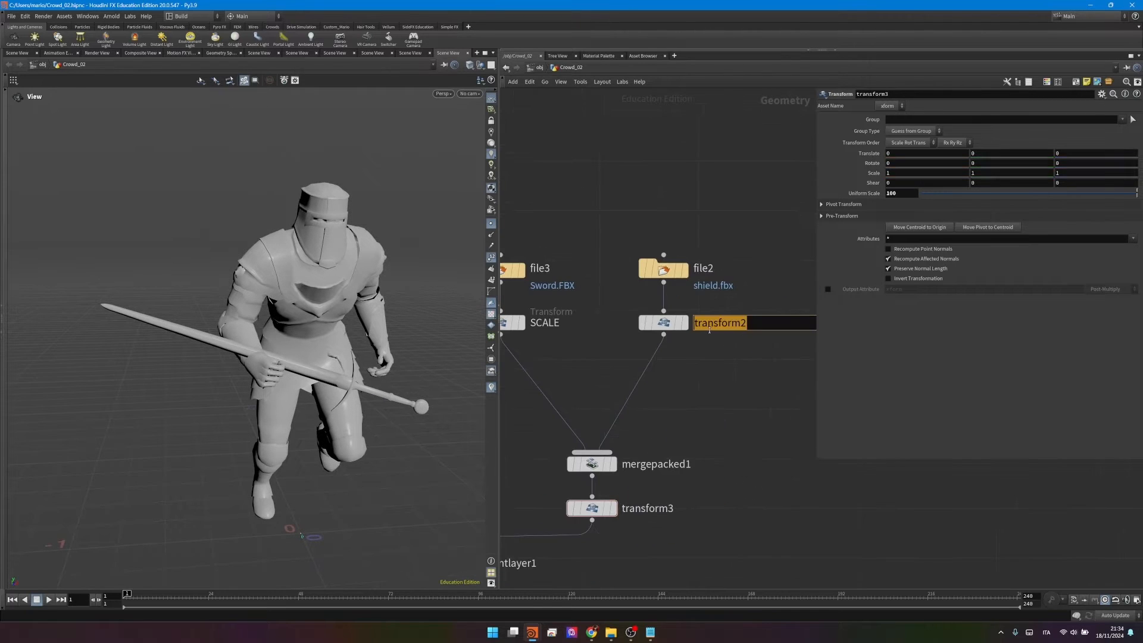
pyautogui.write('SCALE_1')
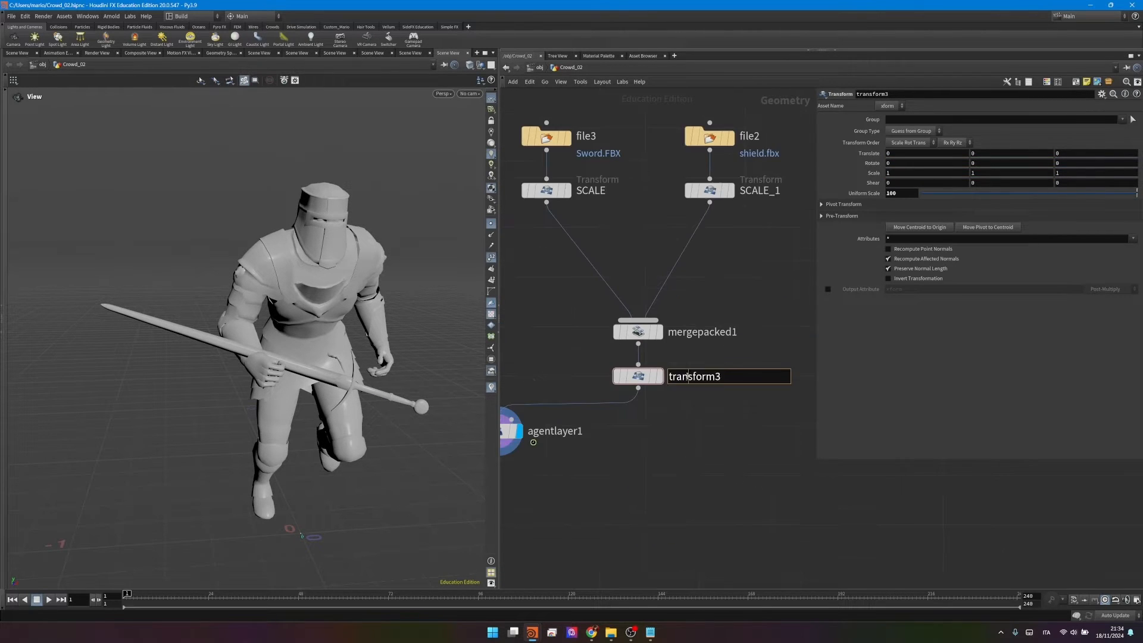
pyautogui.doubleClick(687, 376)
pyautogui.write('SC')
# Step: Insert a Transform node between the sword's SCALE node and mergepacked1 and activate its viewport handle
pyautogui.press('Tab')
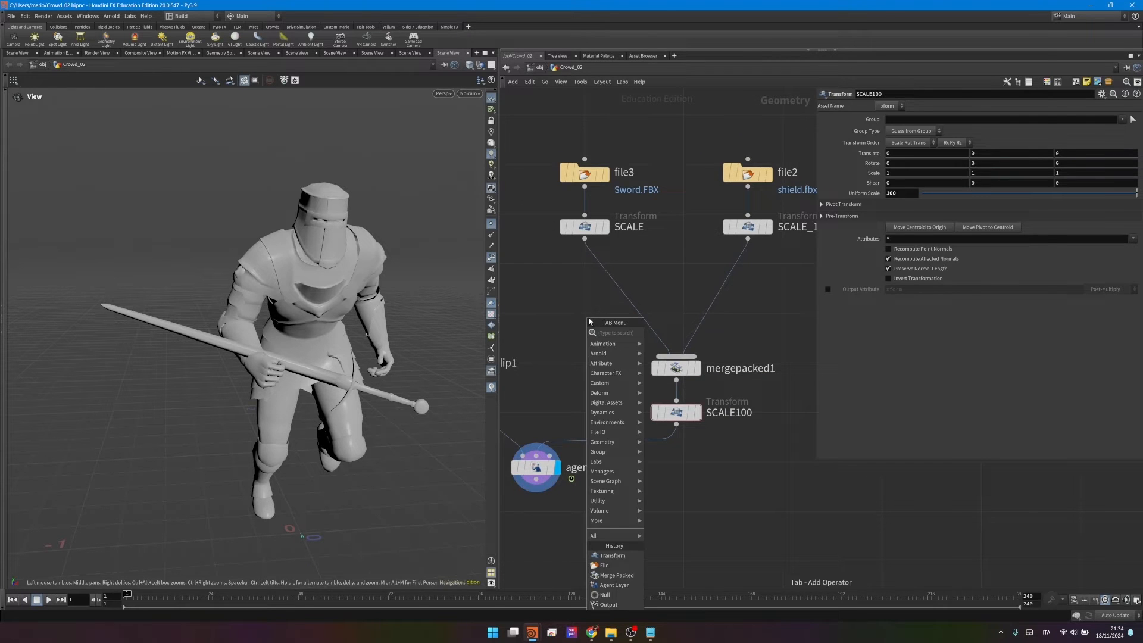
pyautogui.write('trans')
pyautogui.press('Return')
pyautogui.click(585, 283)
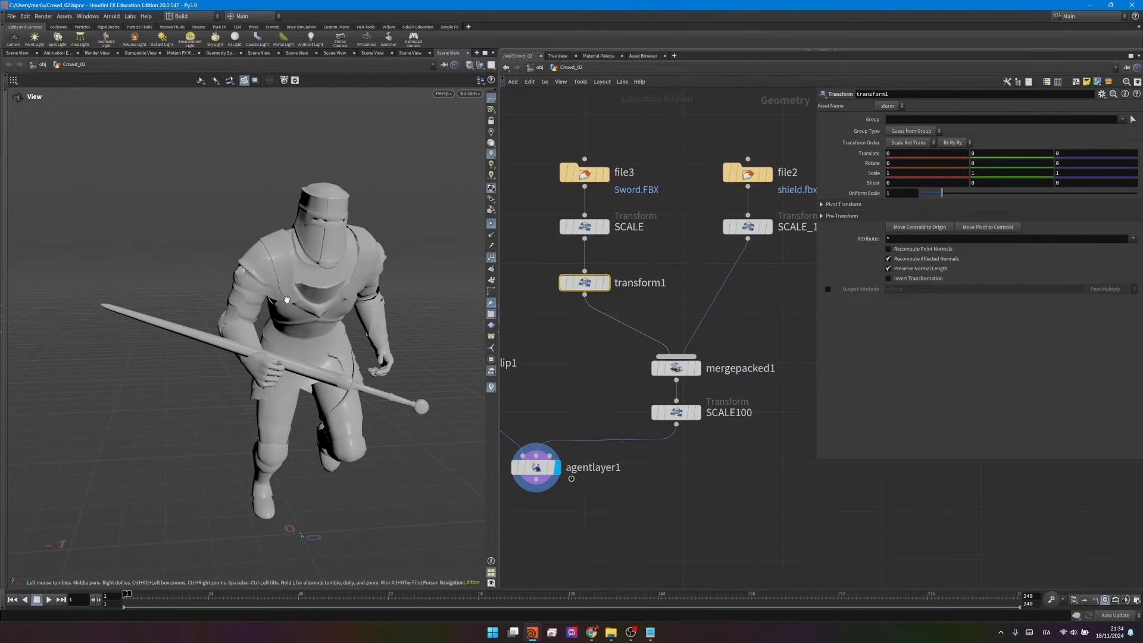
pyautogui.press('Return')
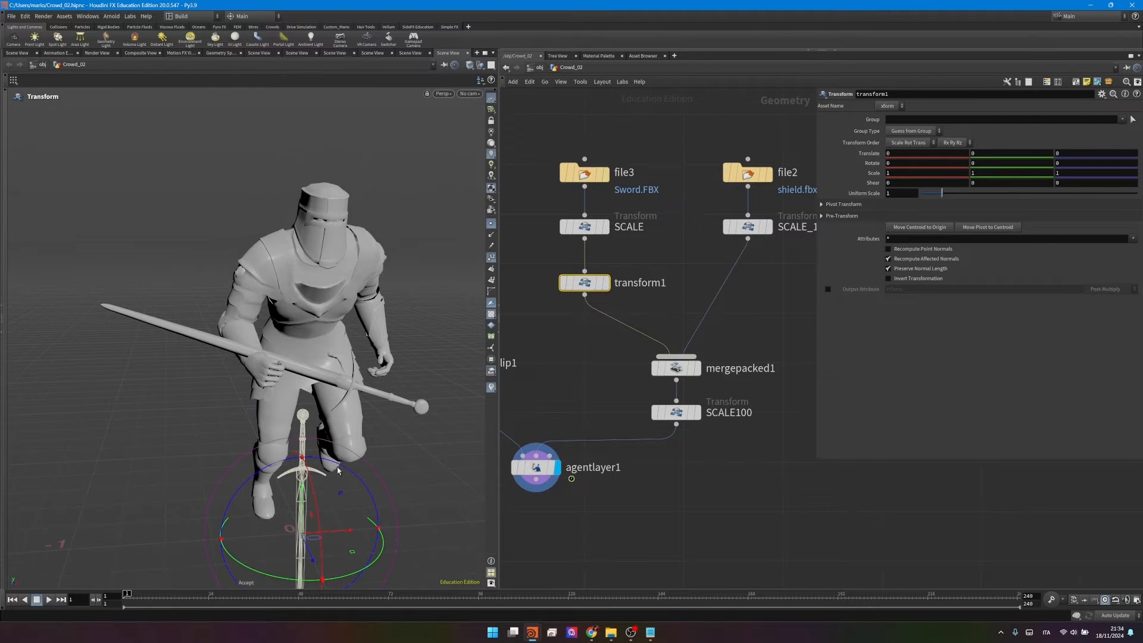
pyautogui.scroll(-3, 328, 457)
pyautogui.keyDown('alt'); pyautogui.moveTo(328, 458); pyautogui.dragTo(376, 448); pyautogui.keyUp('alt')
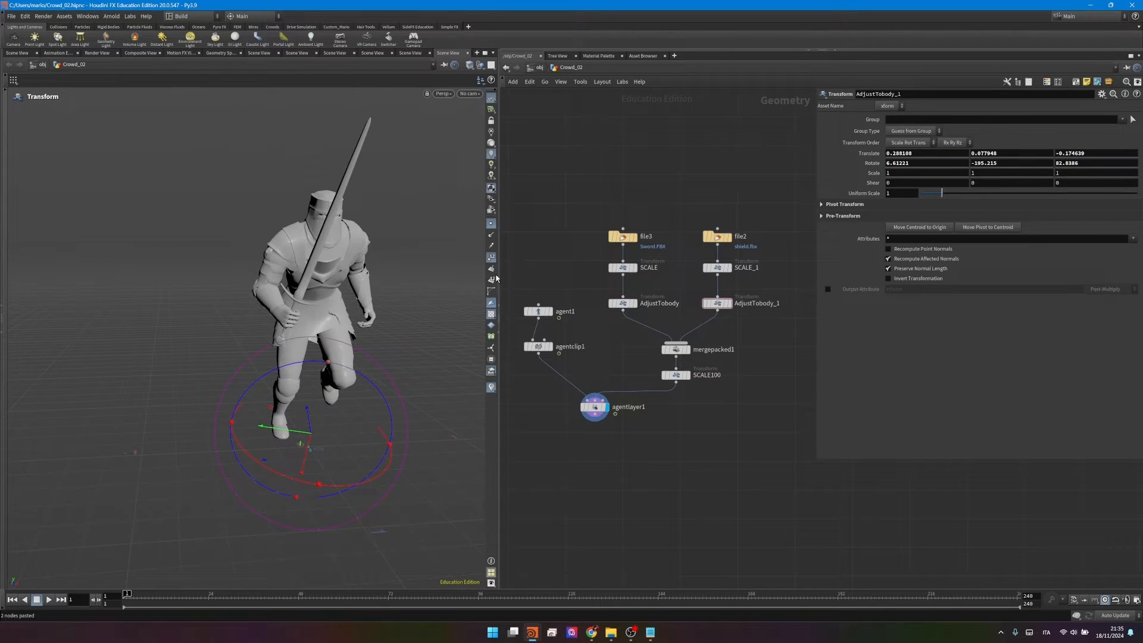
# Step: Play the agentlayer1 animation, rewind to the first frame, and examine how the sword fits the knight's right hand
pyautogui.press('Escape')
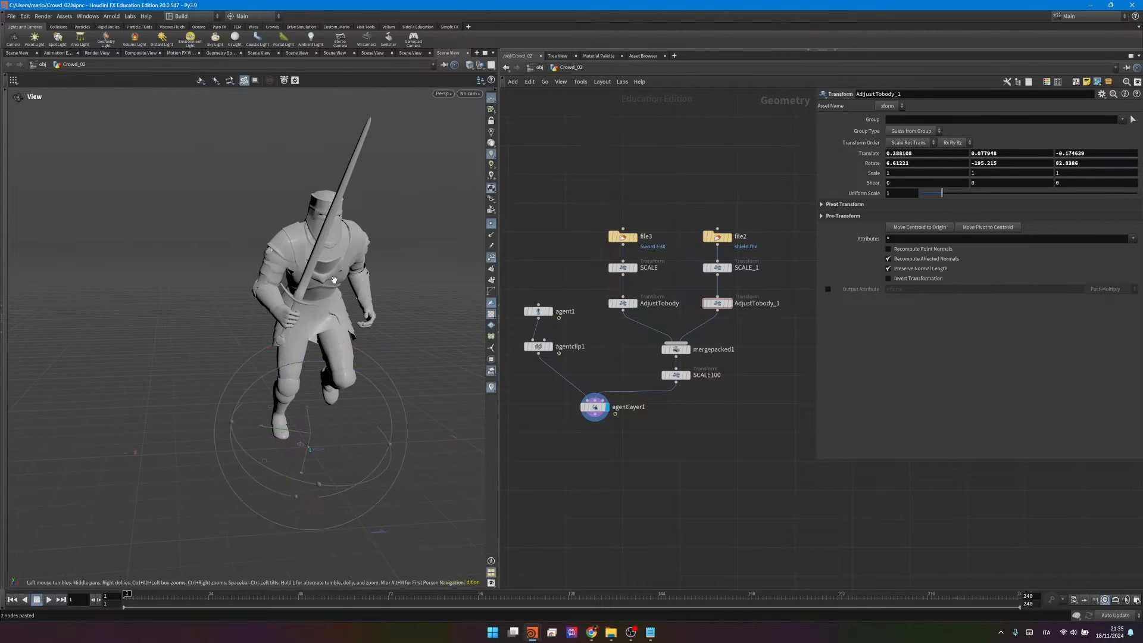
pyautogui.moveTo(315, 290); pyautogui.dragTo(381, 357)
pyautogui.scroll(2, 632, 279)
pyautogui.keyDown('alt'); pyautogui.scroll(-5, 333, 417); pyautogui.keyUp('alt')
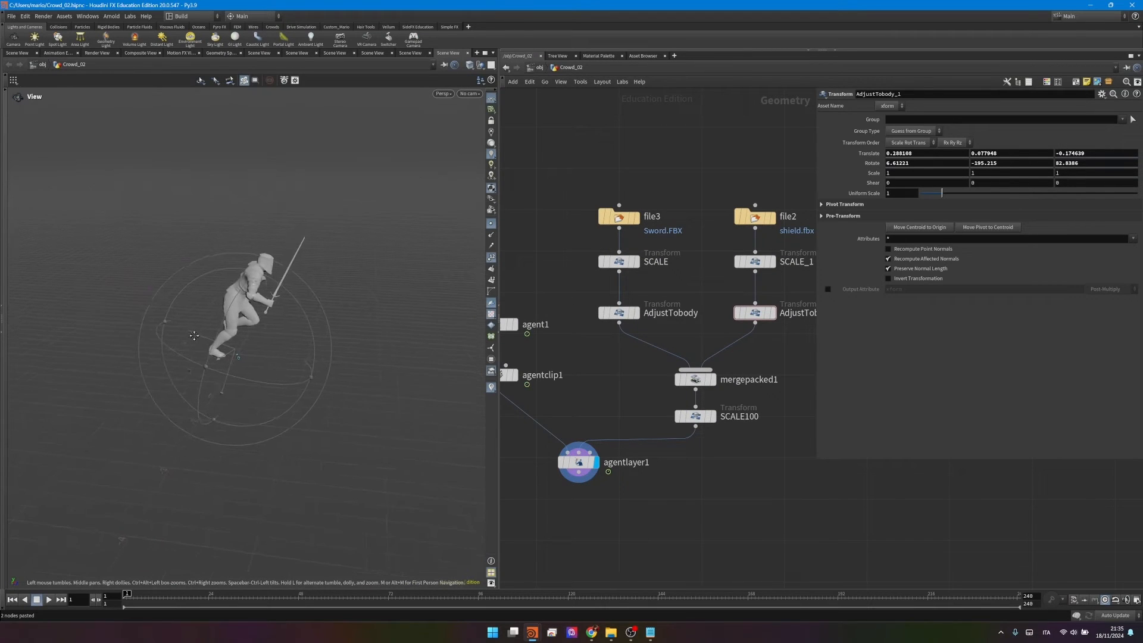
pyautogui.click(579, 462)
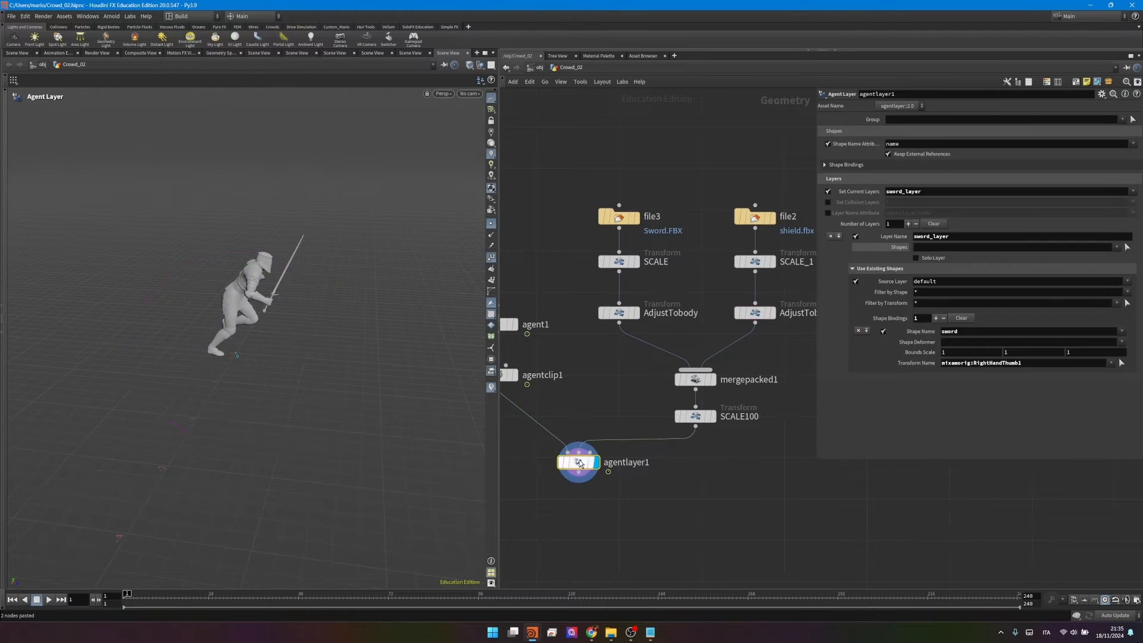
pyautogui.click(49, 600)
pyautogui.press('Escape')
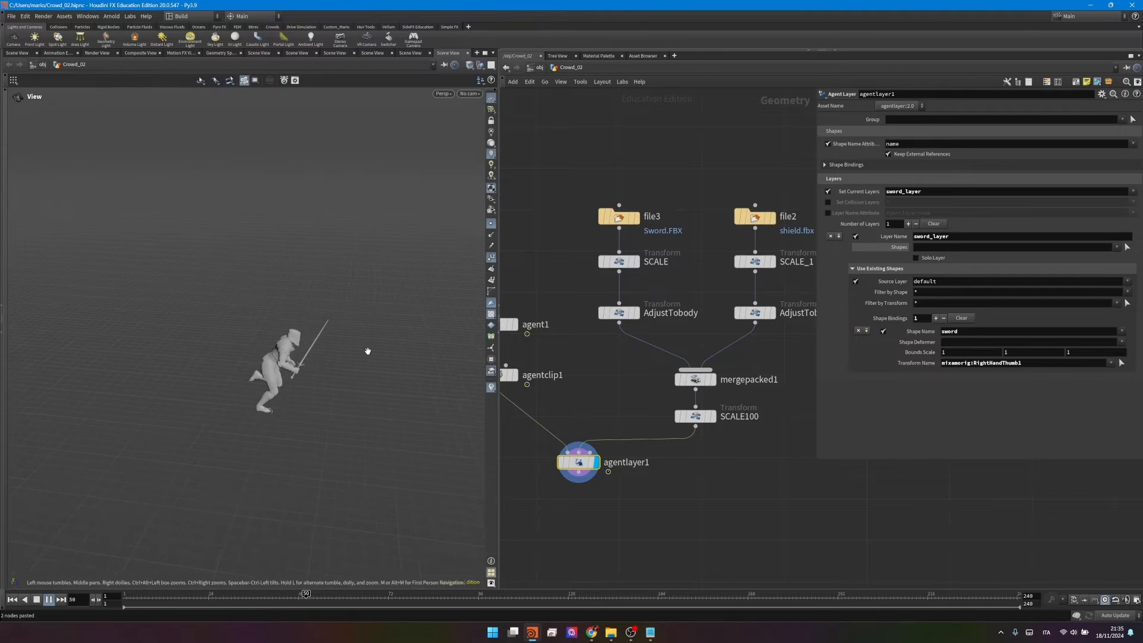
pyautogui.keyDown('alt'); pyautogui.moveTo(368, 351); pyautogui.dragTo(248, 297); pyautogui.keyUp('alt')
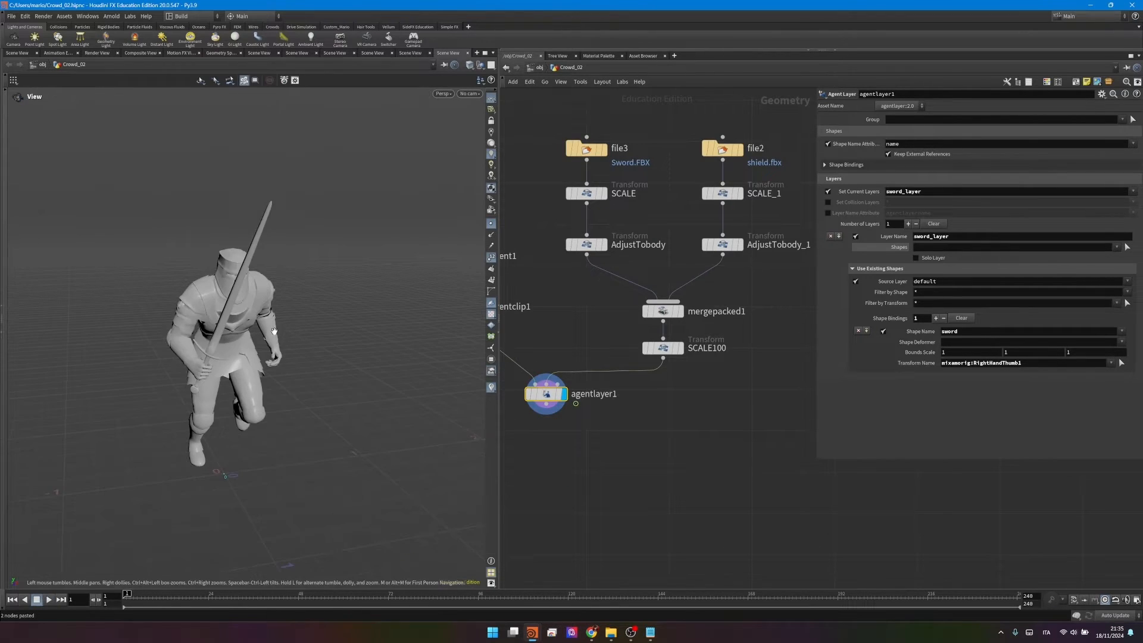
pyautogui.hotkey('ctrl', 'Up')
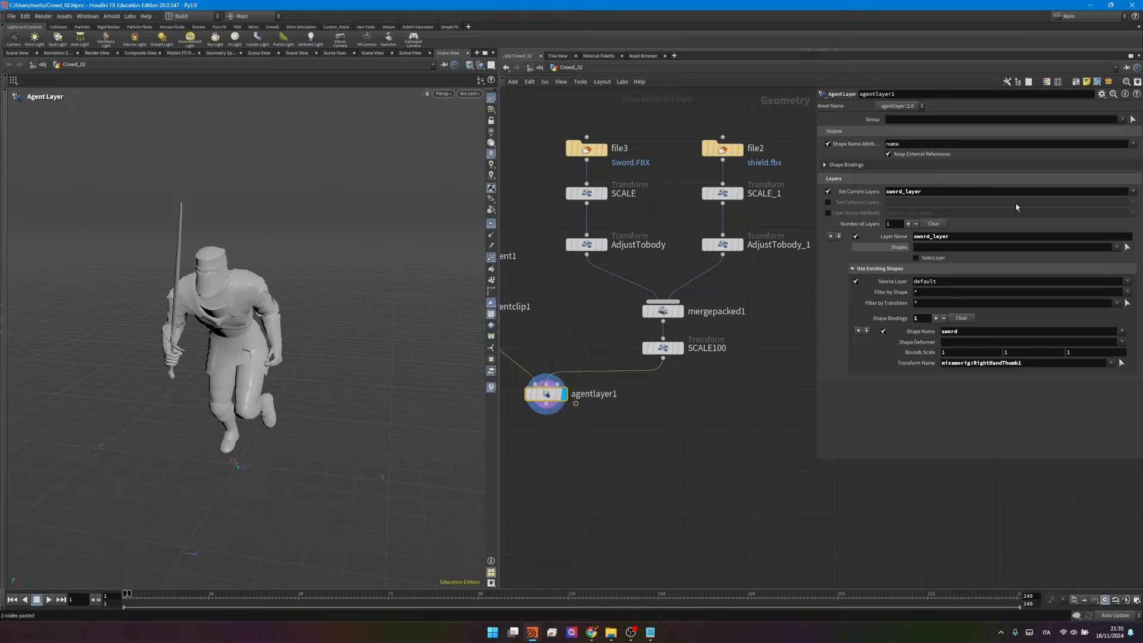
# Step: Add a second layer to agentlayer1 and name it shield_layer
pyautogui.click(908, 224)
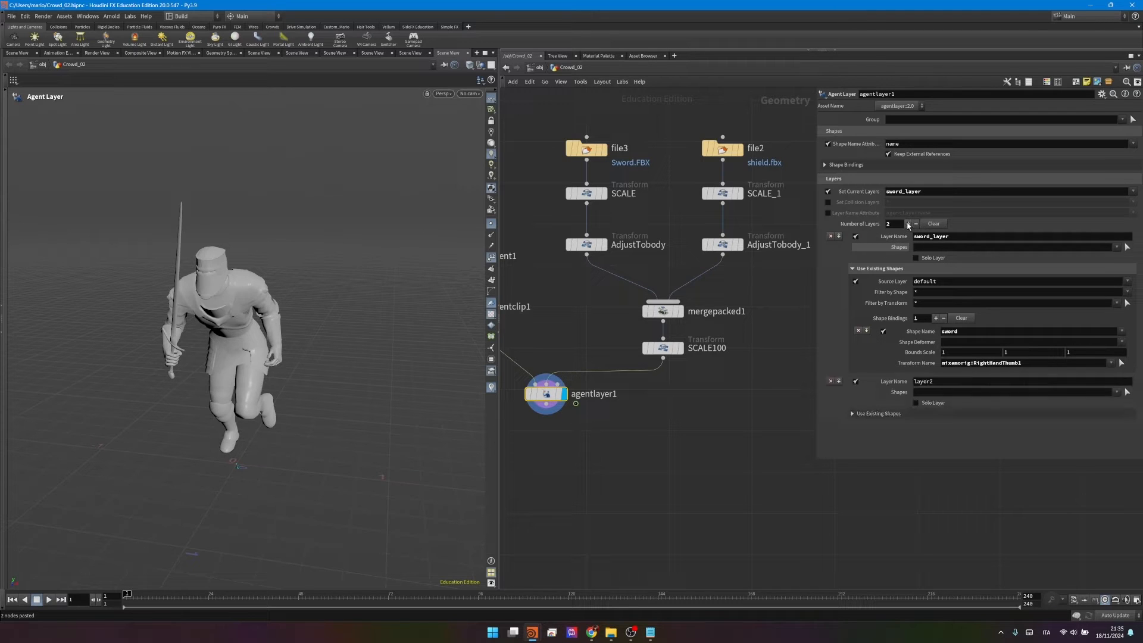
pyautogui.click(950, 385)
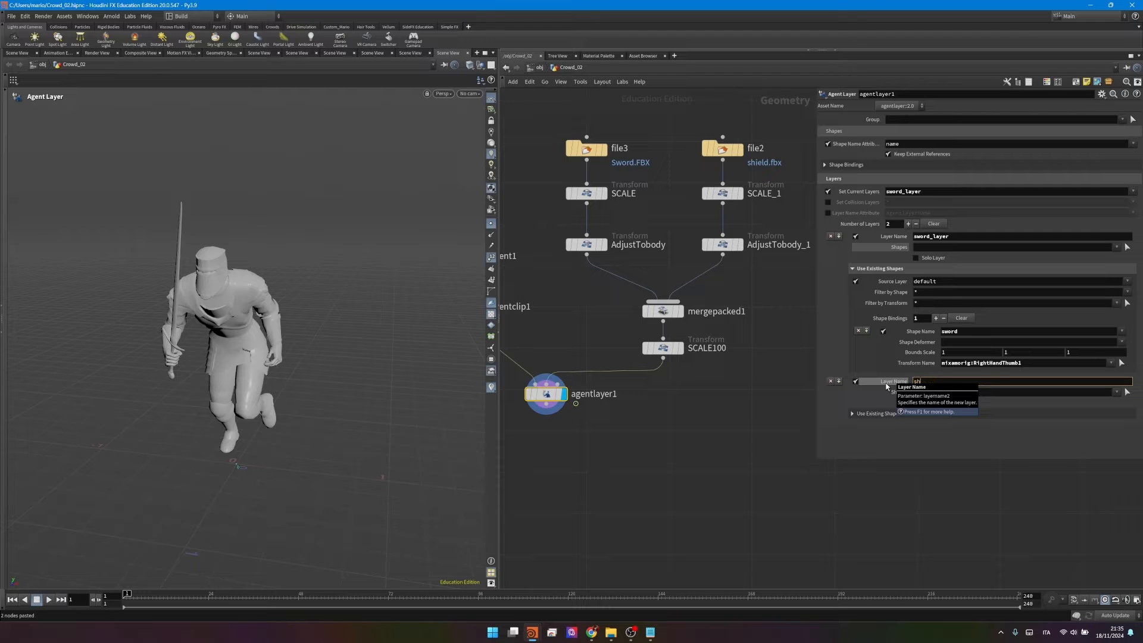
pyautogui.write('shield_layer')
pyautogui.press('Return')
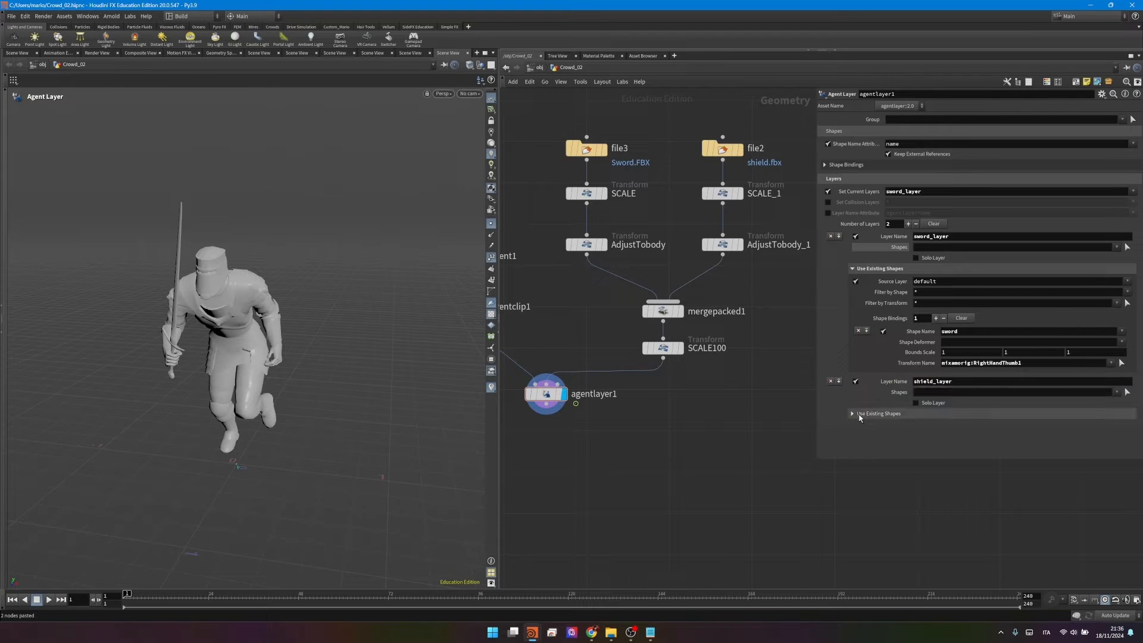
# Step: Enable the default source layer under shield_layer's existing shapes settings and add one shape binding
pyautogui.click(869, 413)
pyautogui.click(856, 426)
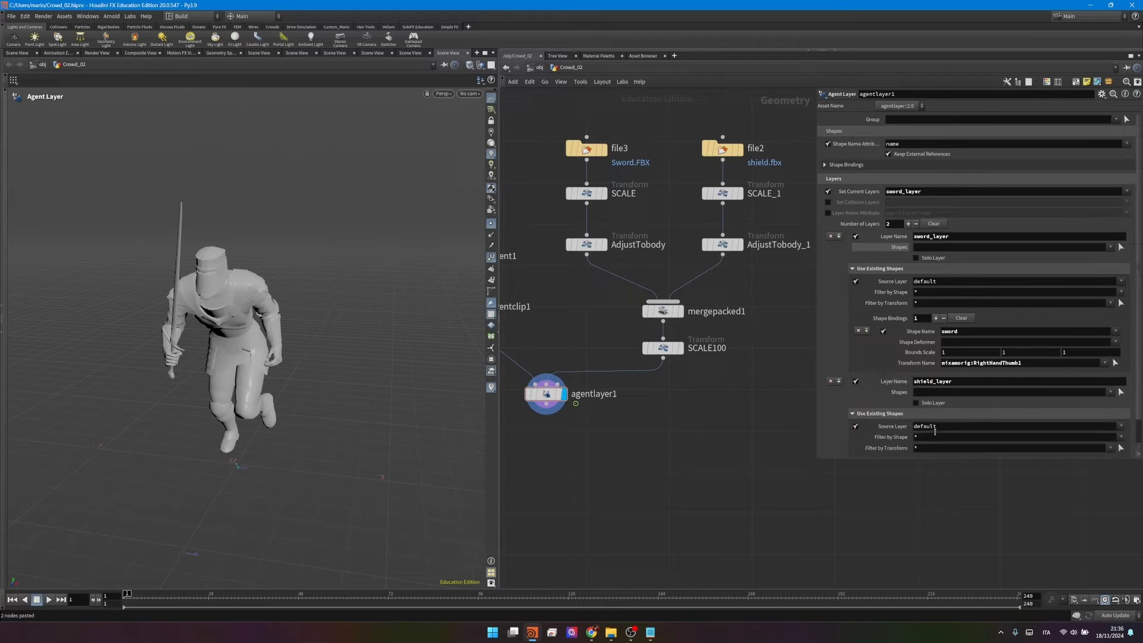
pyautogui.scroll(-1, 870, 429)
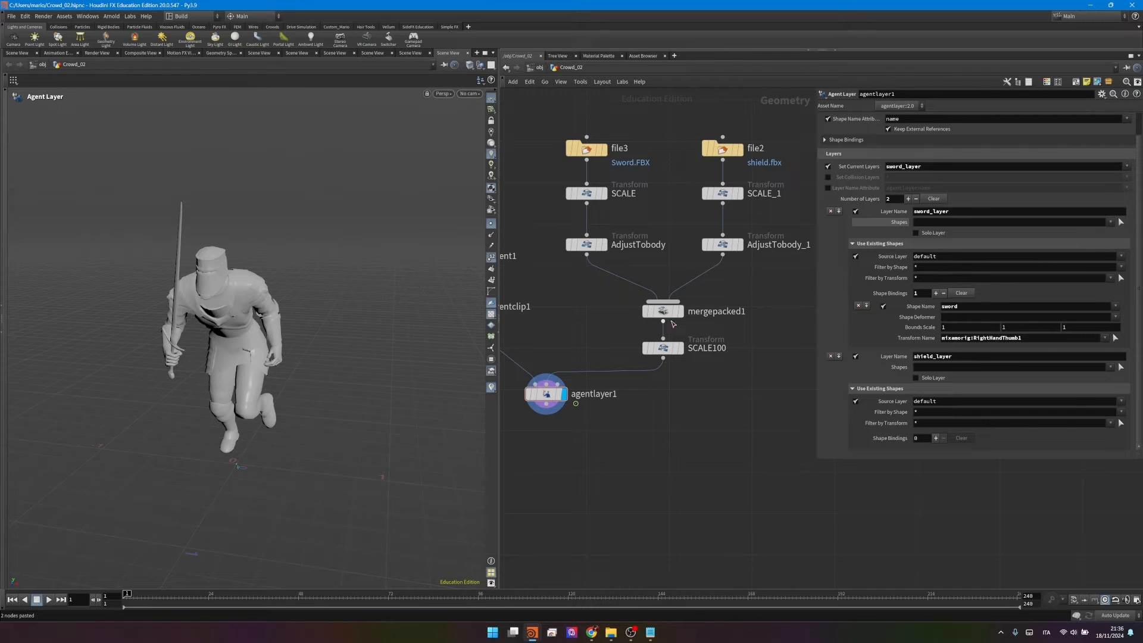
pyautogui.click(935, 438)
# Step: Set the shield_layer binding's shape name to shield and its transform name to mixamorig:LeftHand
pyautogui.scroll(-2, 936, 438)
pyautogui.click(977, 411)
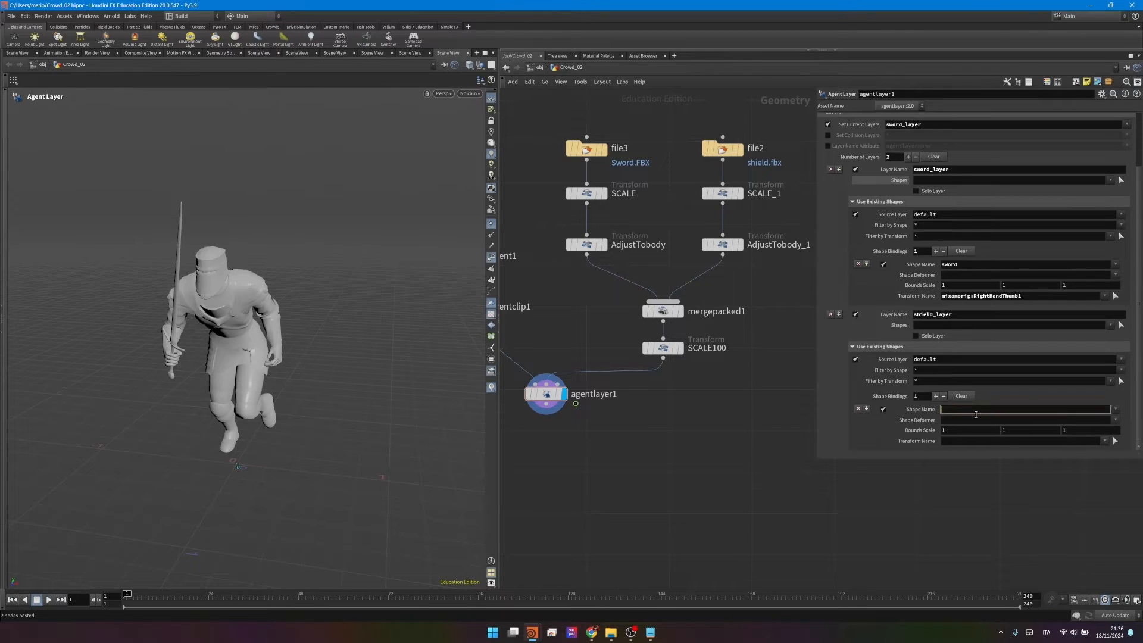
pyautogui.write('shield')
pyautogui.press('Return')
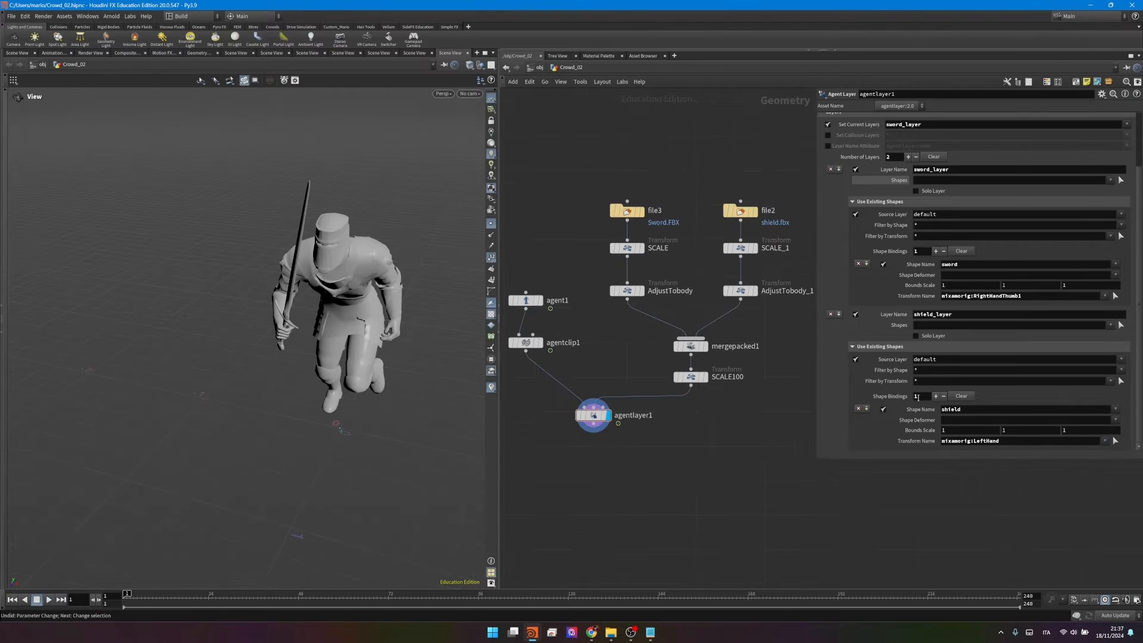
# Step: Set agentlayer1's current layer to shield_layer and view the shield on the knight's left arm
pyautogui.scroll(3, 900, 224)
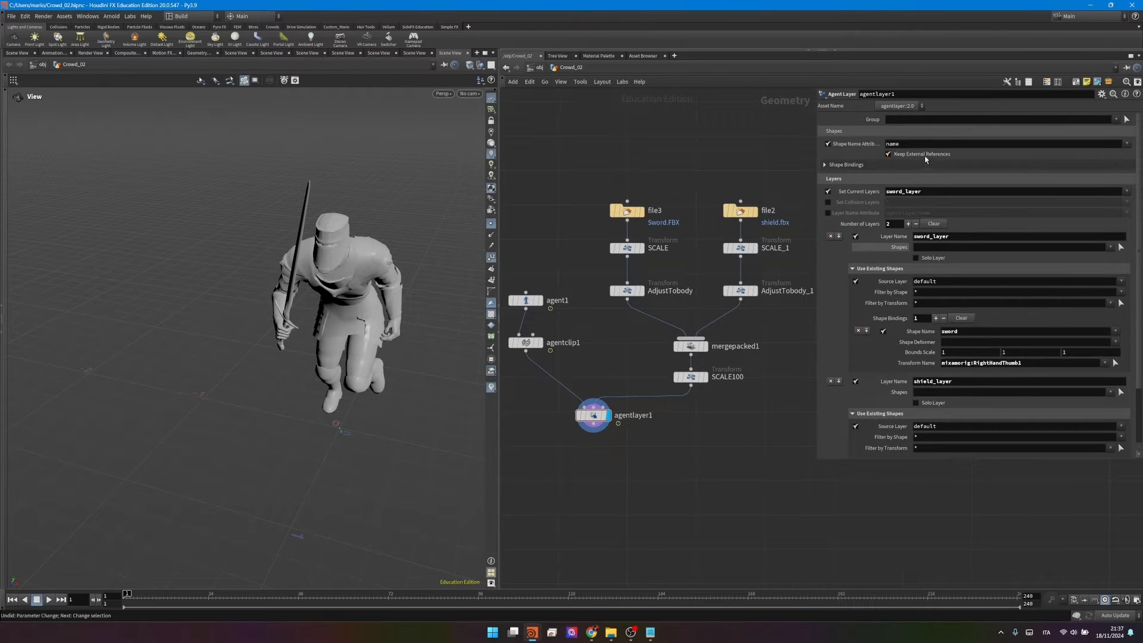
pyautogui.moveTo(870, 187); pyautogui.dragTo(870, 190)
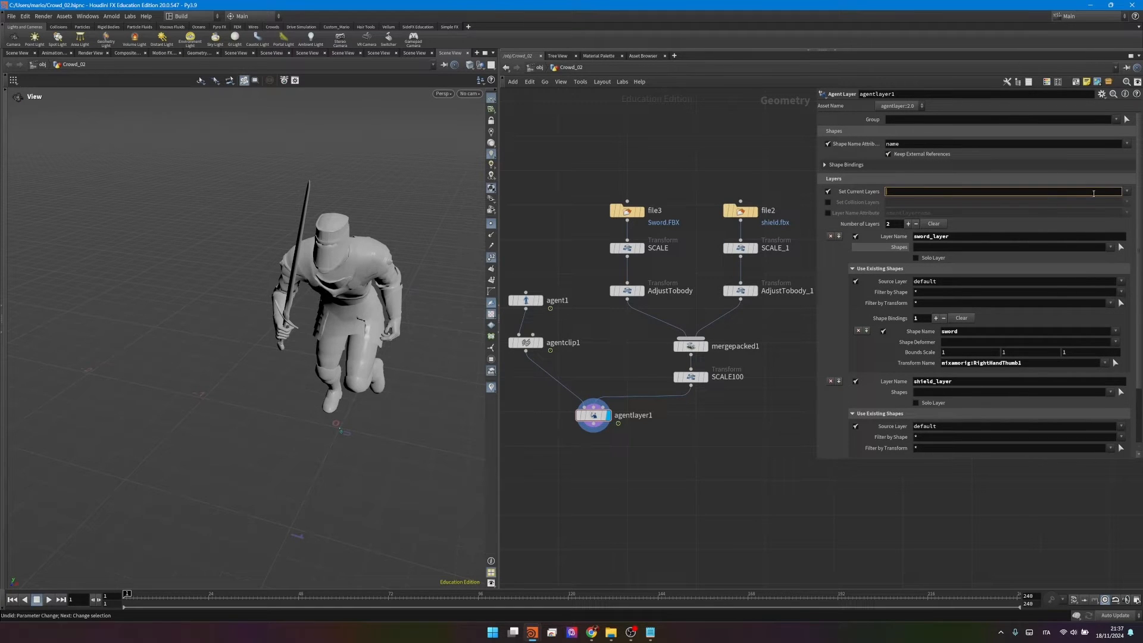
pyautogui.click(1127, 191)
pyautogui.click(1117, 206)
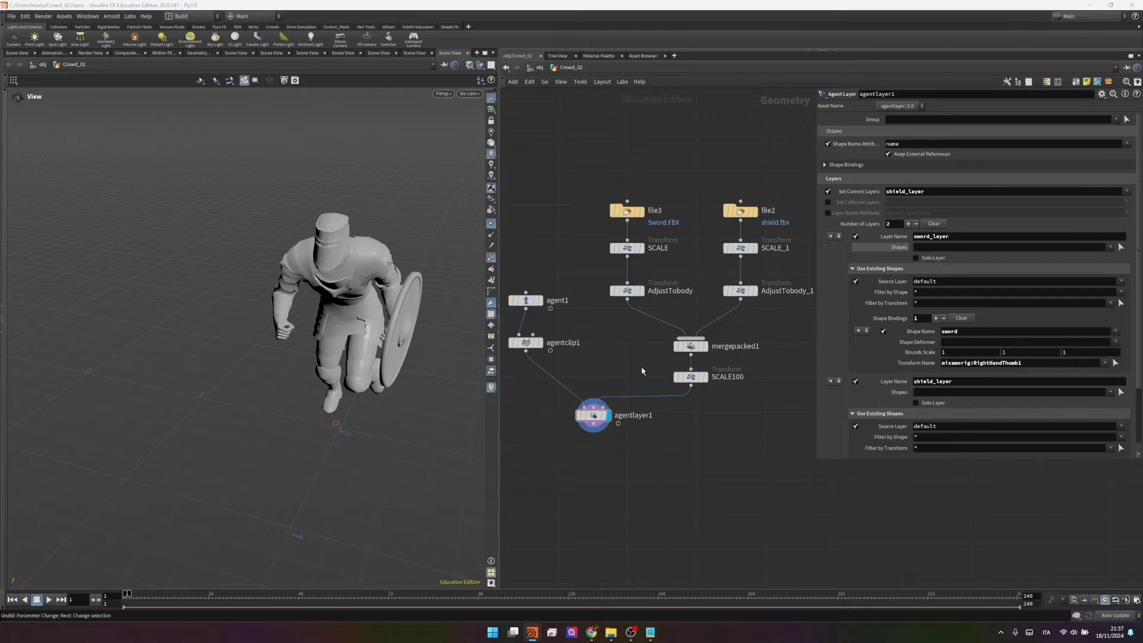
pyautogui.moveTo(385, 288); pyautogui.dragTo(383, 315)
pyautogui.scroll(2, 798, 302)
# Step: Inspect the AdjustTobody_1 transform settings and play the animation to check how the shield follows the hand
pyautogui.moveTo(812, 302); pyautogui.dragTo(707, 313, button='middle')
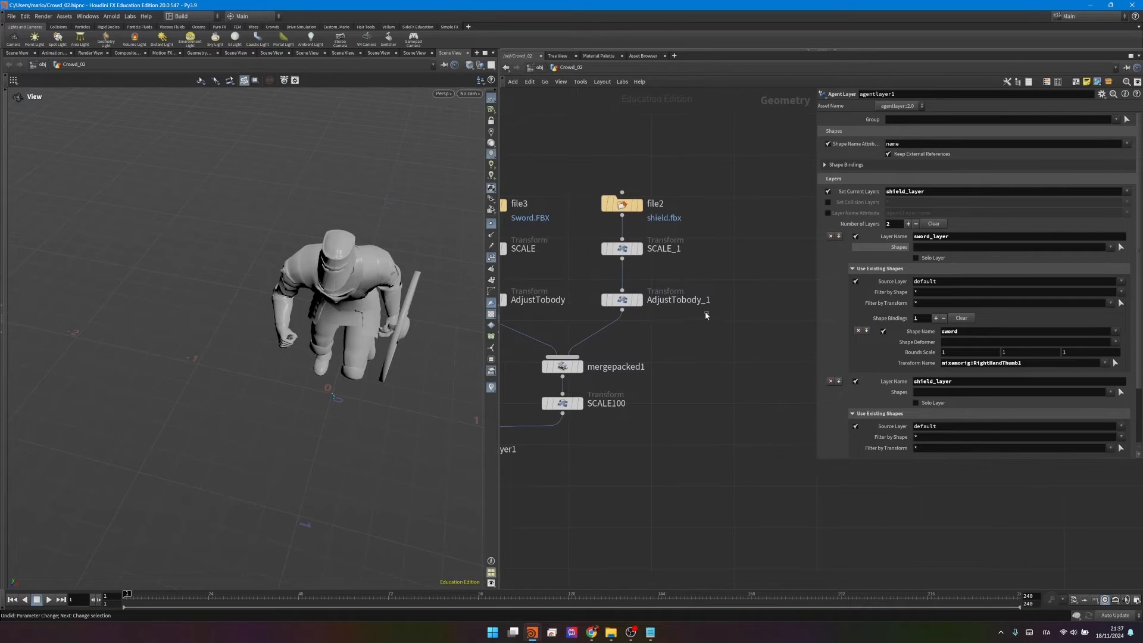
pyautogui.moveTo(708, 313); pyautogui.dragTo(576, 291)
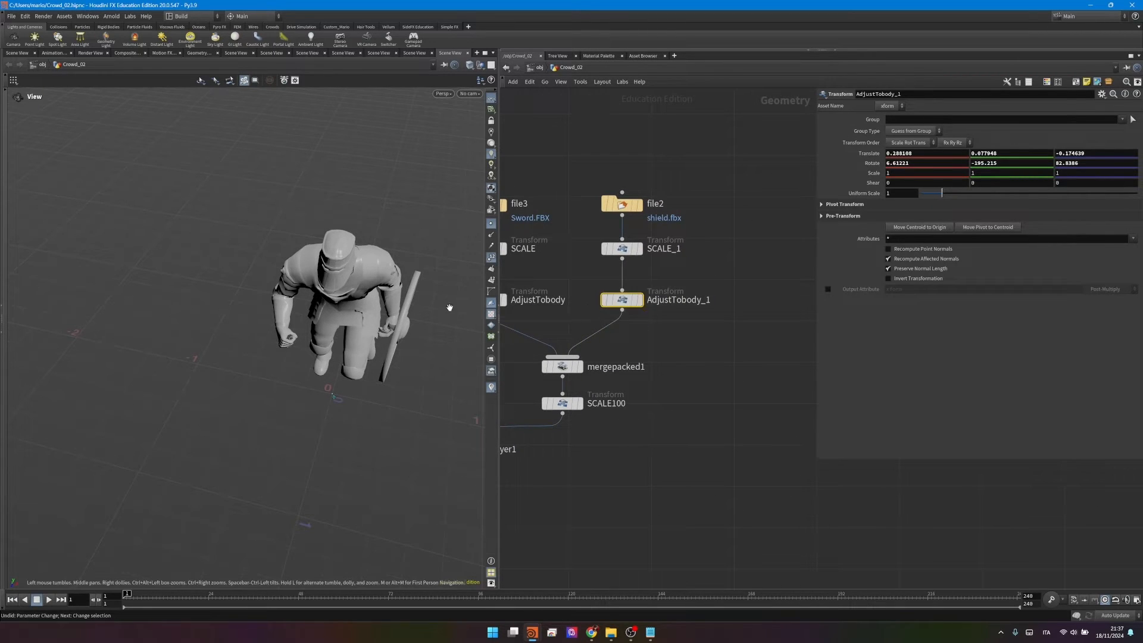
pyautogui.scroll(-5, 403, 322)
pyautogui.click(49, 599)
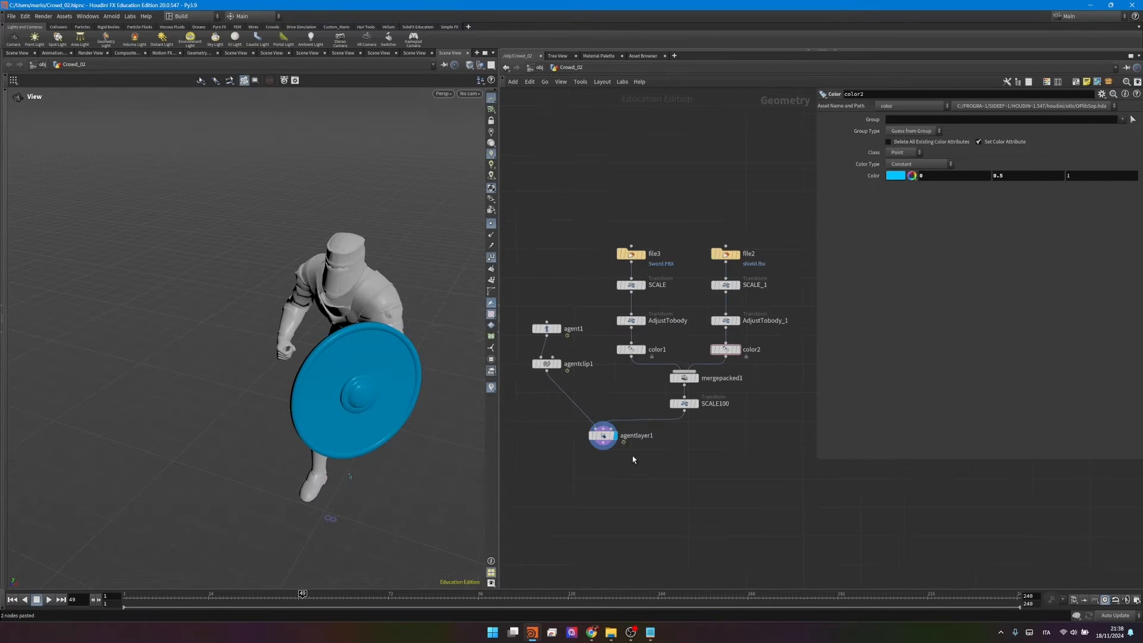
# Step: Review the colour settings of the color1 and color2 nodes on the sword and shield branches
pyautogui.scroll(2, 685, 384)
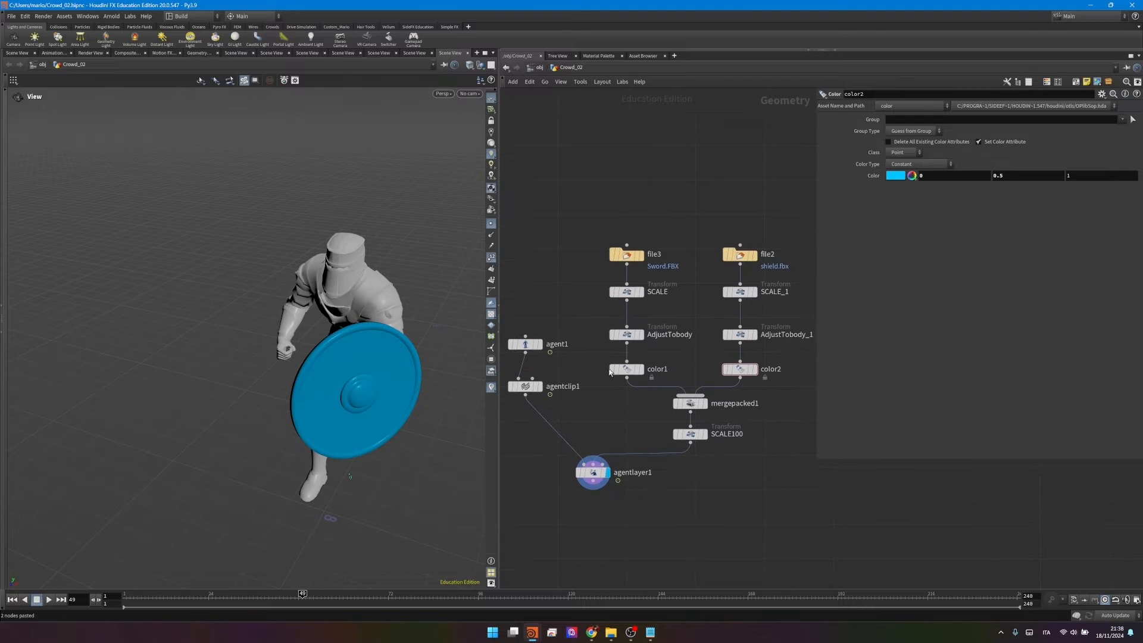
pyautogui.moveTo(599, 357); pyautogui.dragTo(684, 392)
pyautogui.moveTo(815, 390); pyautogui.dragTo(761, 393, button='middle')
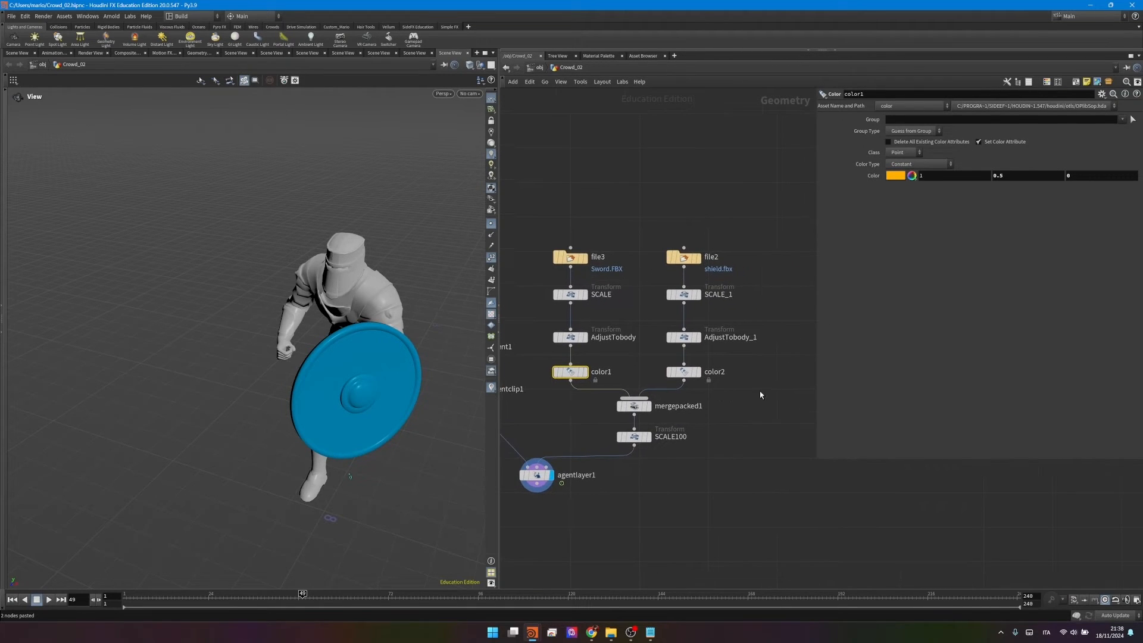
pyautogui.moveTo(755, 391); pyautogui.dragTo(653, 361)
# Step: Clear the Set Current Layers value of agentlayer1, leaving it empty
pyautogui.moveTo(627, 478); pyautogui.dragTo(702, 400, button='middle')
pyautogui.scroll(2, 673, 405)
pyautogui.click(628, 381)
pyautogui.scroll(-4, 660, 408)
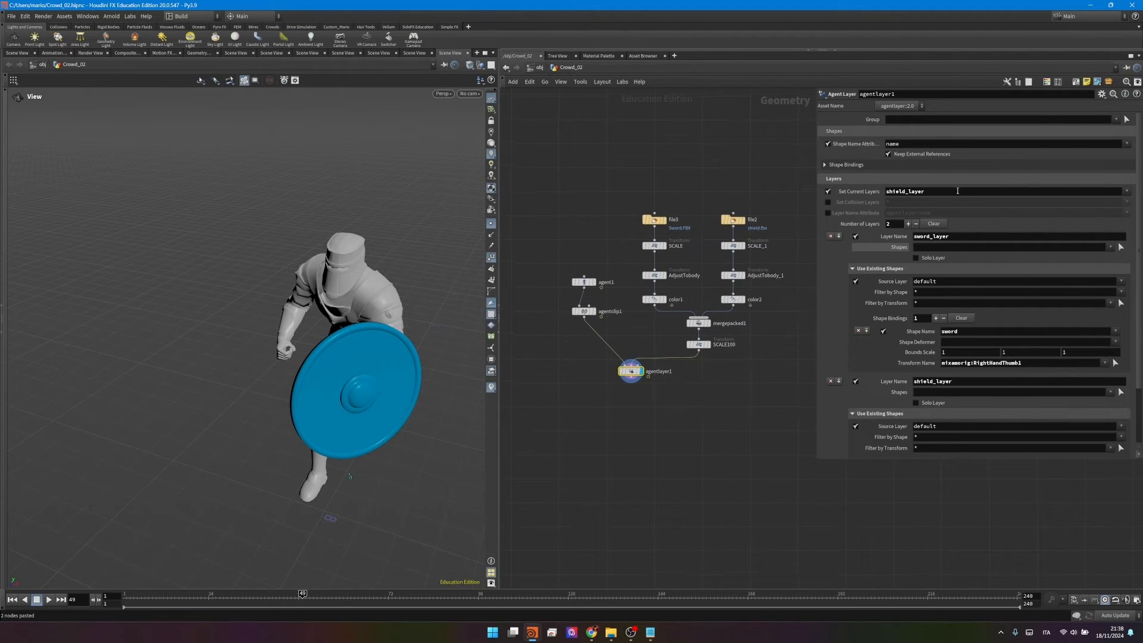
pyautogui.press('BackSpace')
pyautogui.press('Return')
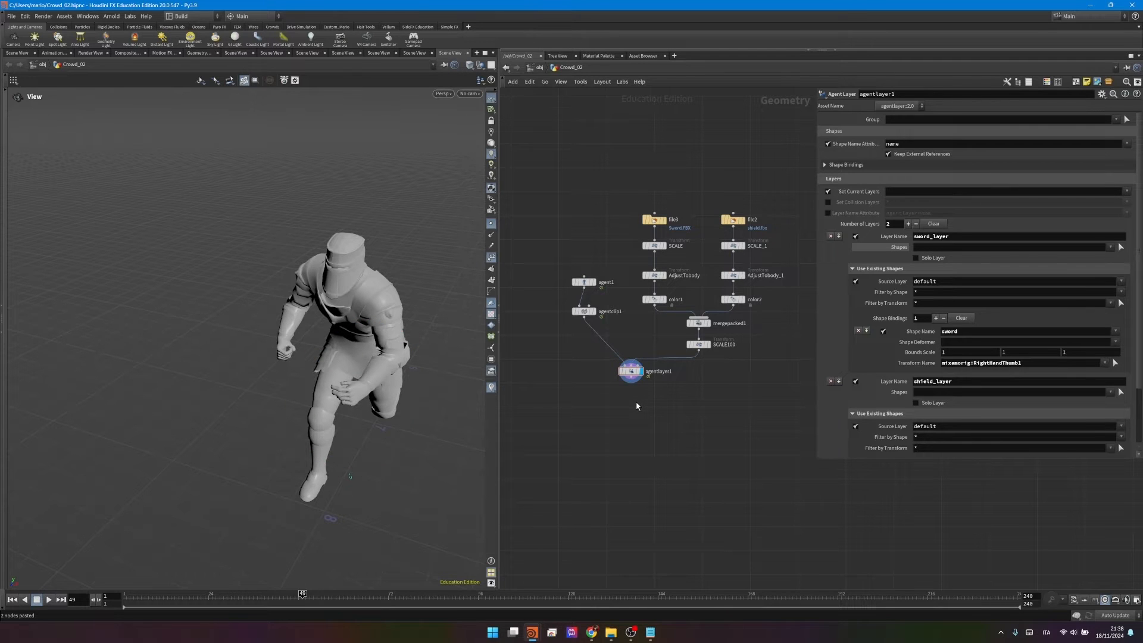
# Step: Add a Crowd Source node below agentlayer1, connect agentlayer1 to its agents input, and display its result
pyautogui.press('Tab')
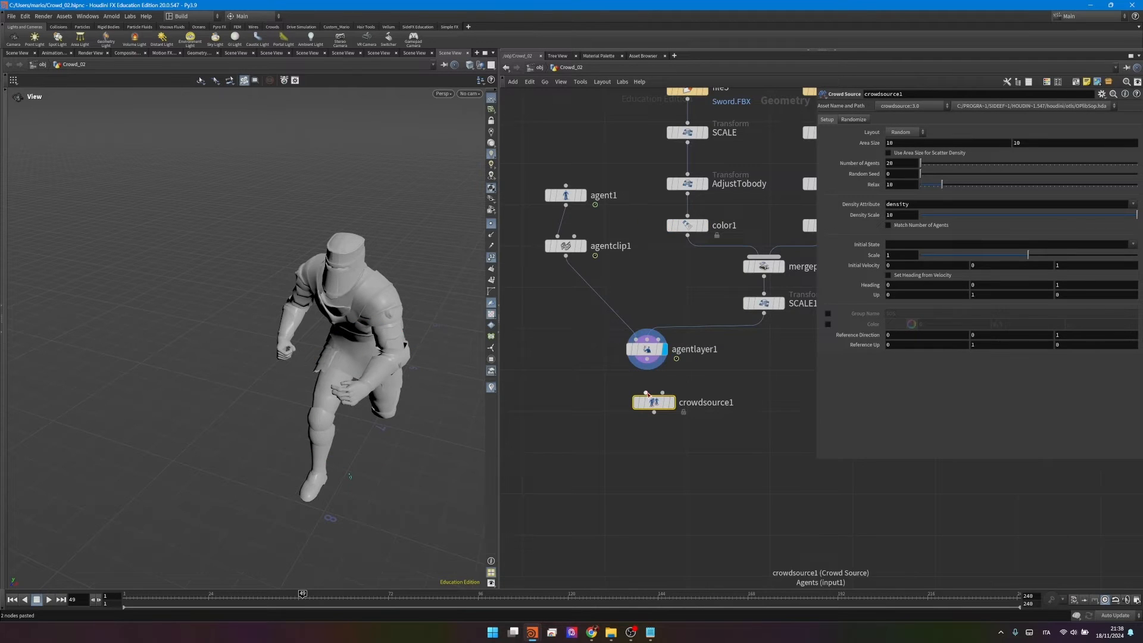
pyautogui.click(647, 392)
pyautogui.click(648, 360)
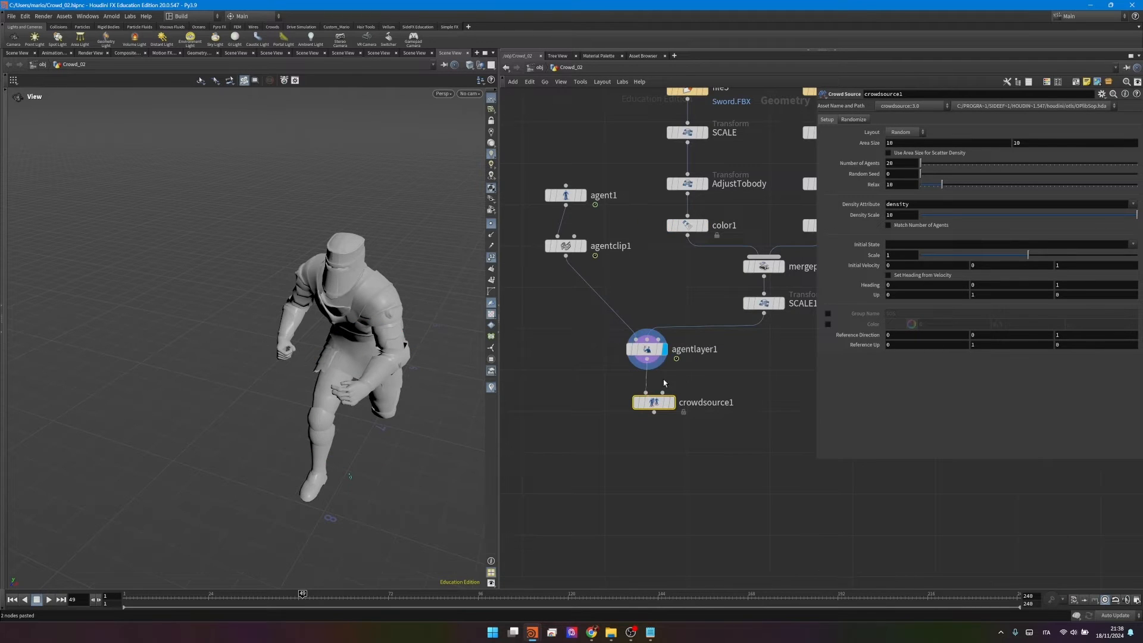
pyautogui.click(670, 403)
pyautogui.scroll(-5, 275, 305)
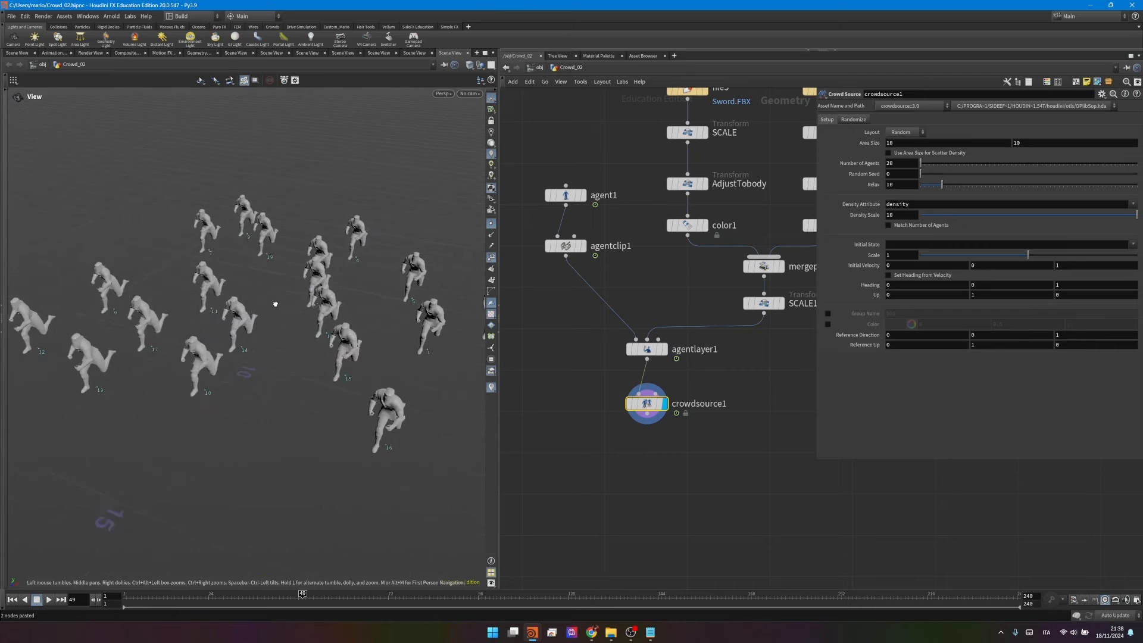
pyautogui.moveTo(275, 304); pyautogui.dragTo(261, 304)
pyautogui.scroll(-2, 662, 378)
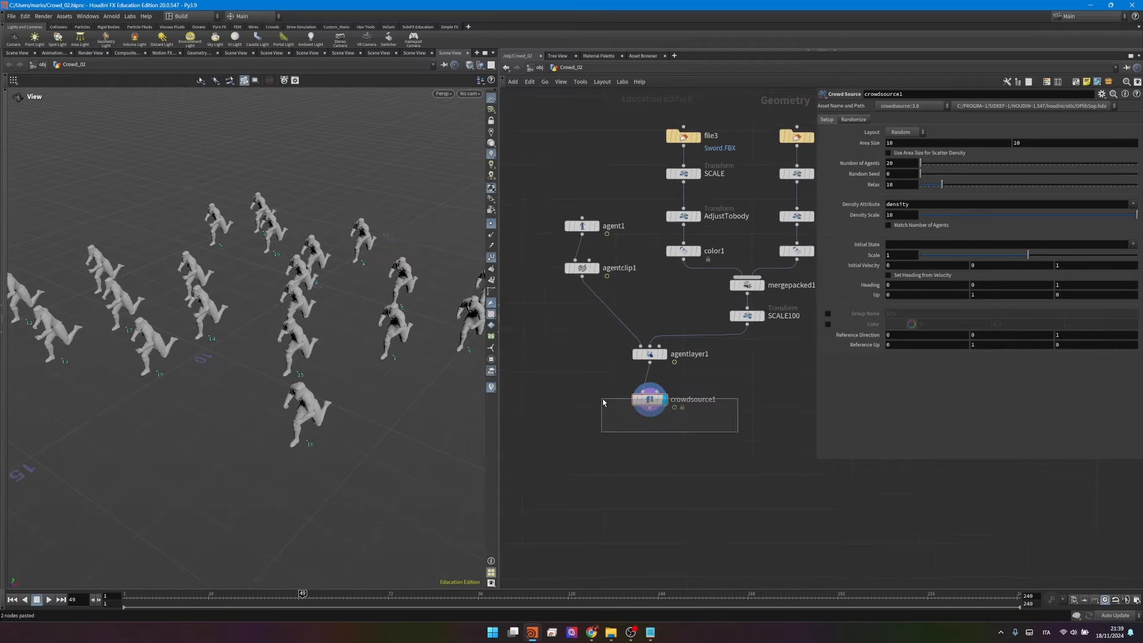
# Step: Enable Randomize Current Layer on crowdsource1 and assign shield_layer to its first layer group
pyautogui.click(858, 120)
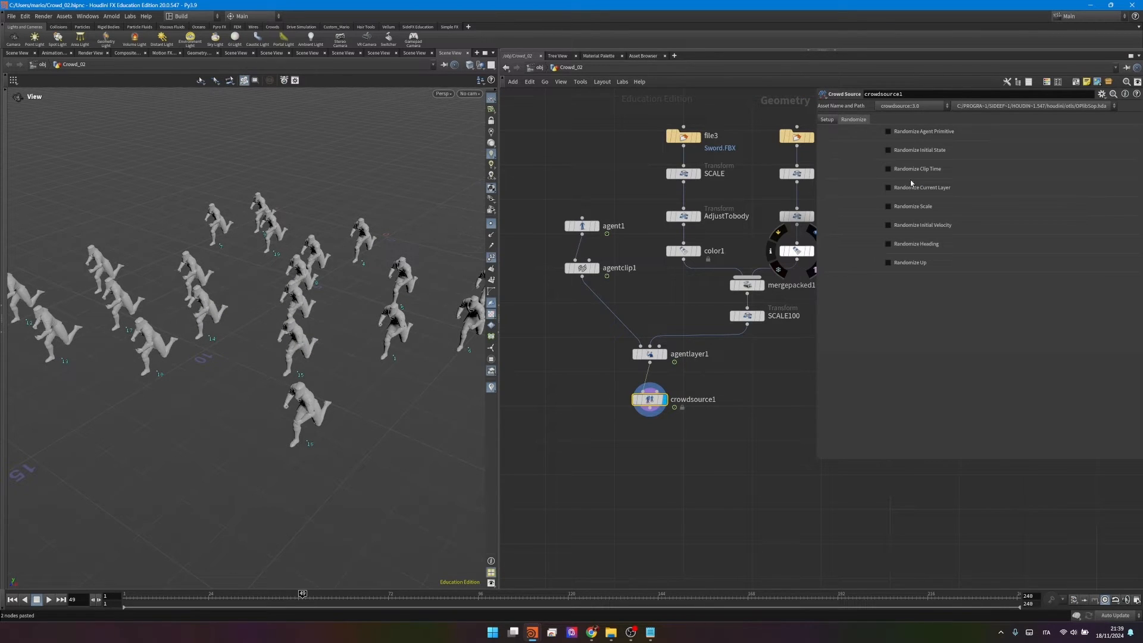
pyautogui.click(888, 189)
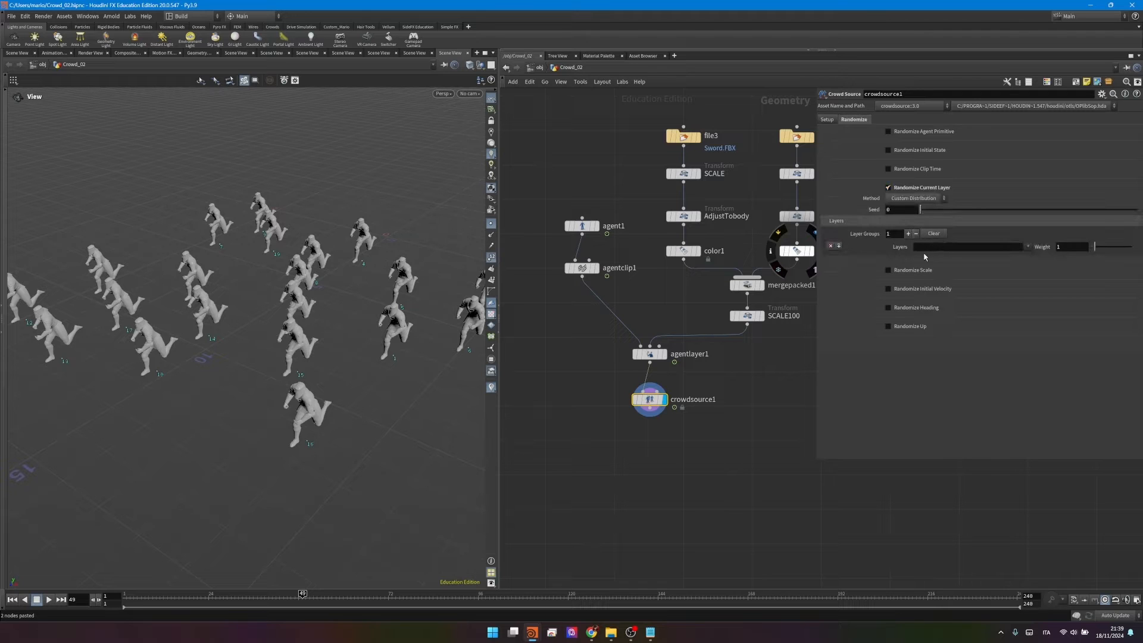
pyautogui.click(1028, 246)
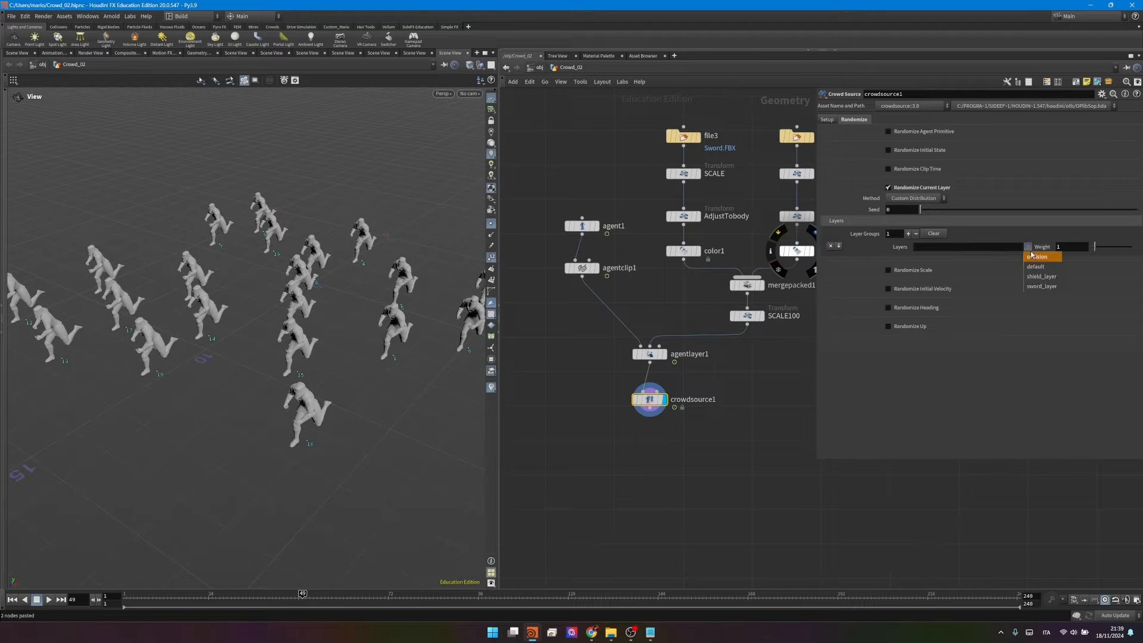
pyautogui.click(1042, 276)
pyautogui.moveTo(264, 315); pyautogui.dragTo(289, 320)
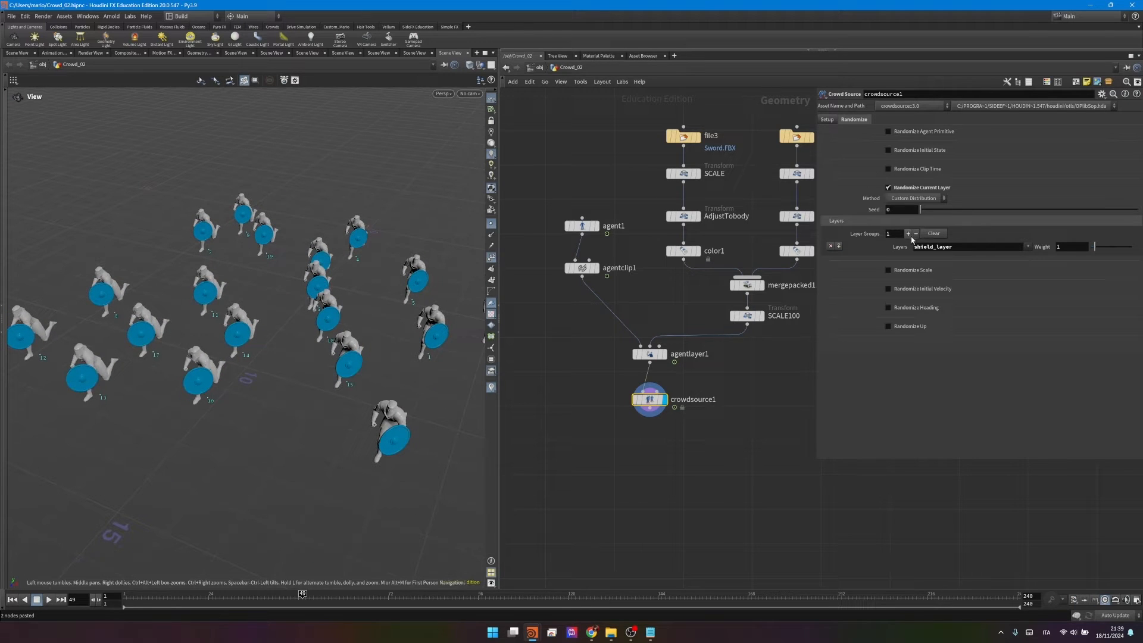
# Step: Insert a layer group before the shield_layer entry and assign sword_layer to it
pyautogui.click(839, 246)
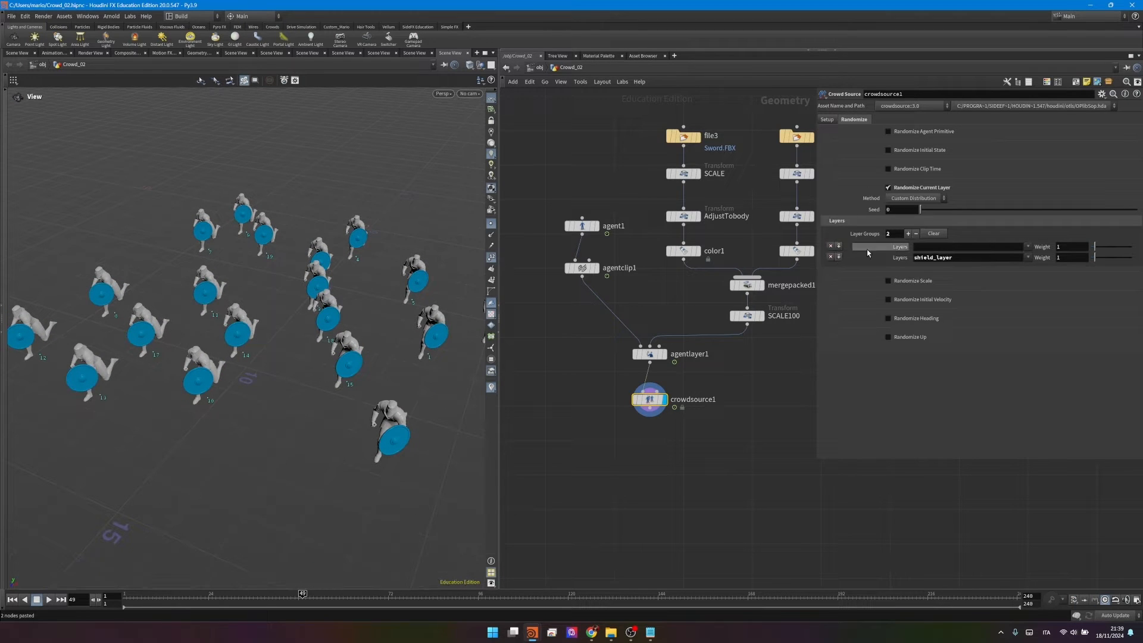
pyautogui.click(1029, 246)
pyautogui.click(1044, 286)
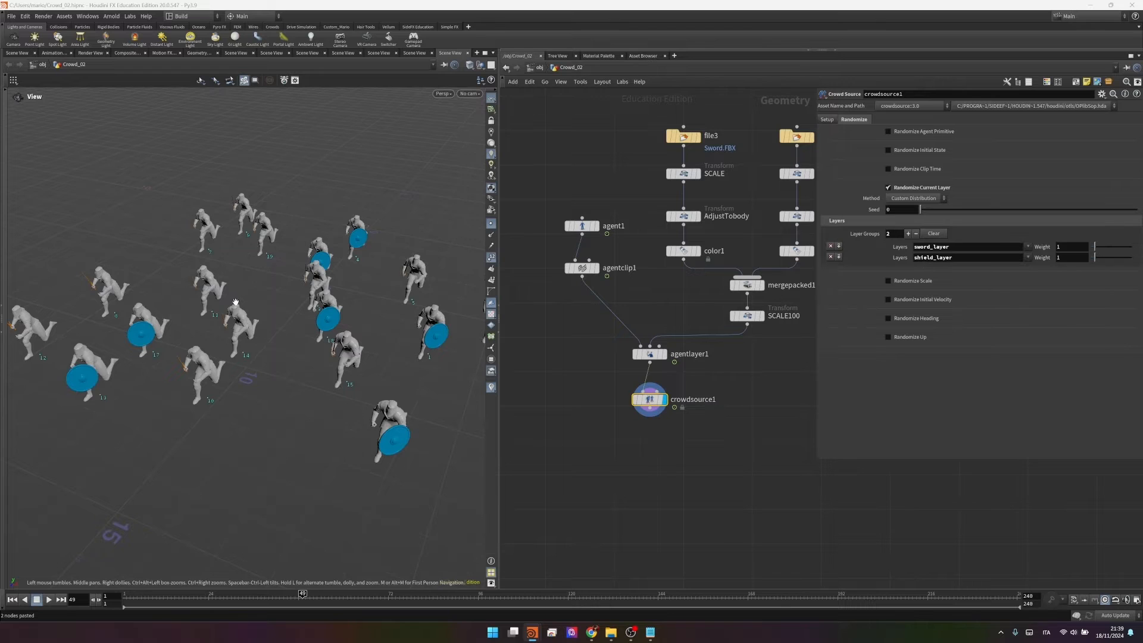
# Step: Add a third layer group to crowdsource1's layer randomization and assign the default layer to it
pyautogui.click(908, 234)
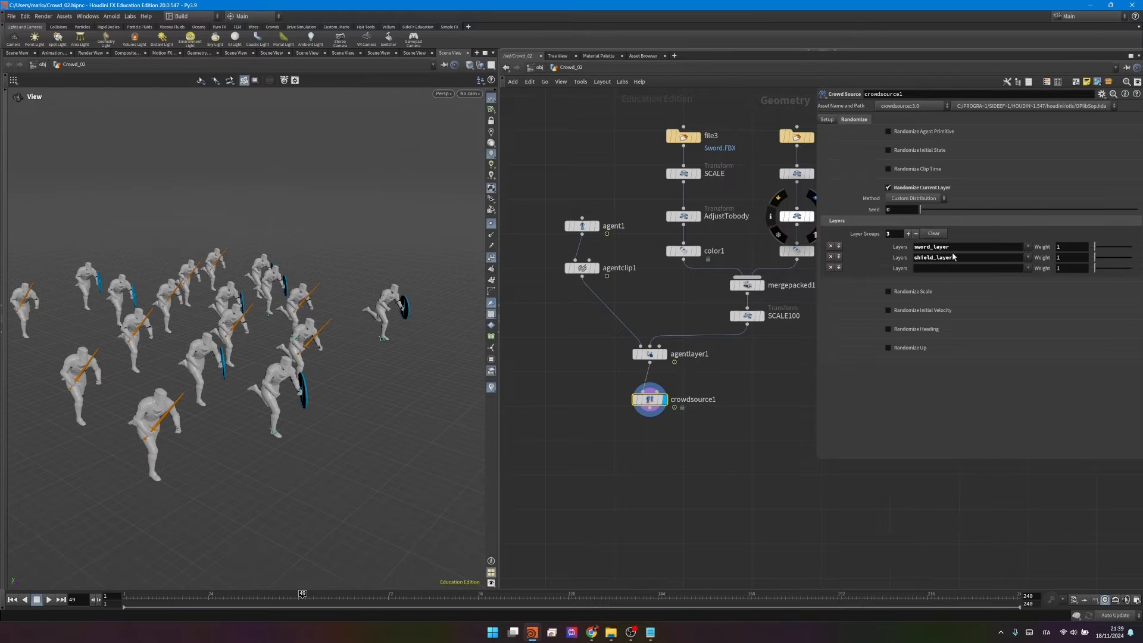
pyautogui.click(1028, 268)
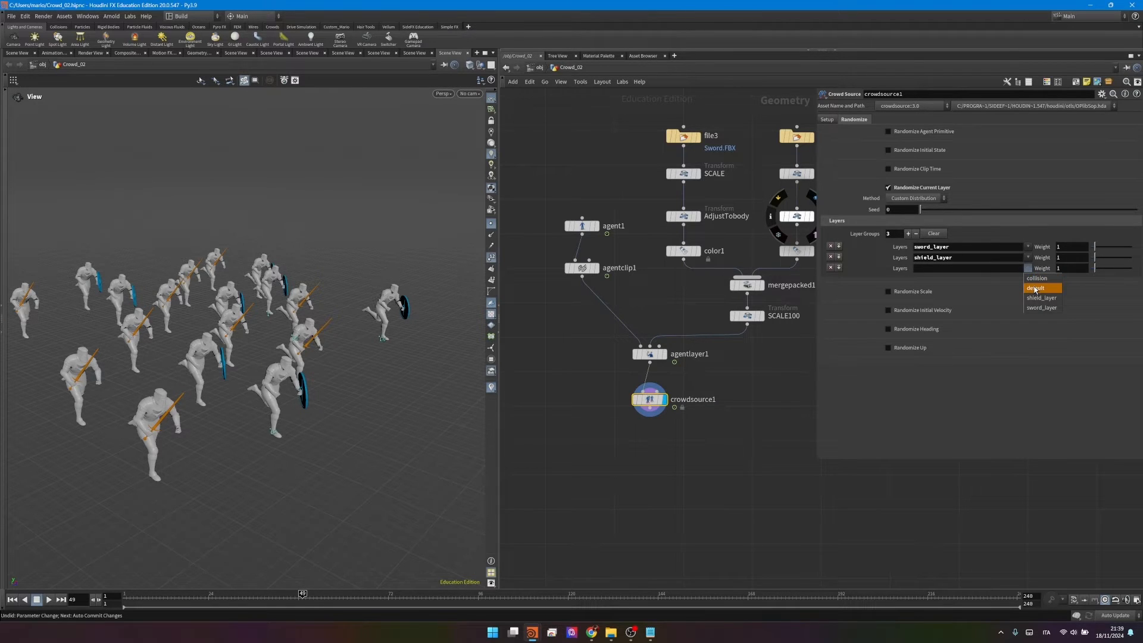
pyautogui.click(1035, 289)
pyautogui.moveTo(357, 333); pyautogui.dragTo(241, 324)
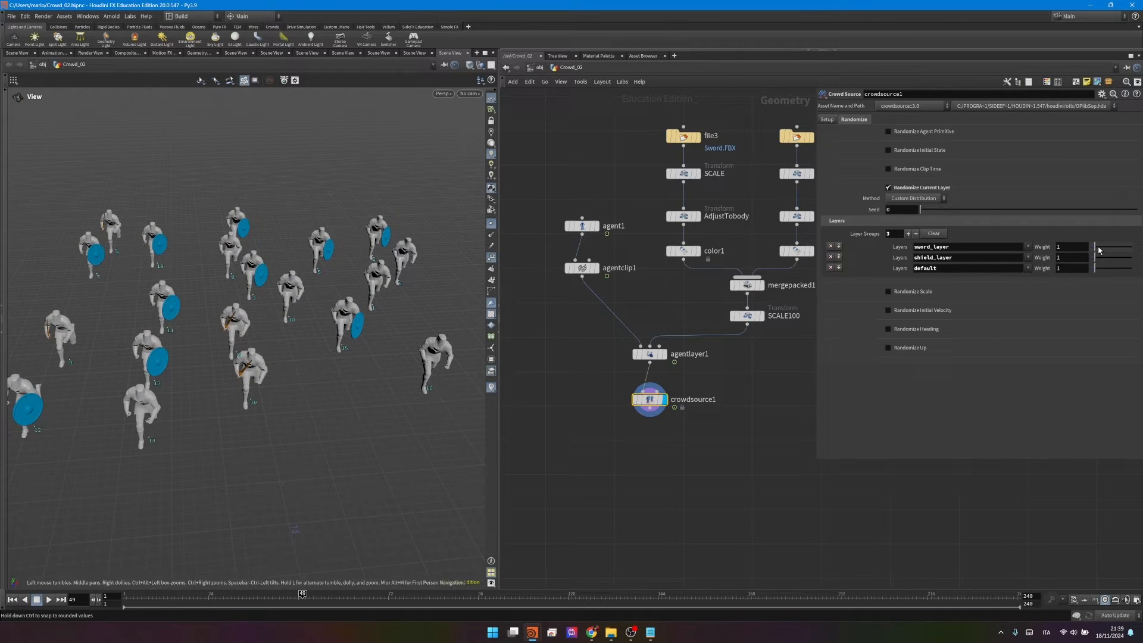
pyautogui.moveTo(1100, 250)
pyautogui.mouseDown()
pyautogui.moveTo(1111, 249)
pyautogui.moveTo(1094, 259)
pyautogui.mouseUp()
pyautogui.hotkey('ctrl', 'z')
# Step: Add a third layer to agentlayer1 and name it sword_and_shield_layer
pyautogui.scroll(3, 667, 382)
pyautogui.click(638, 342)
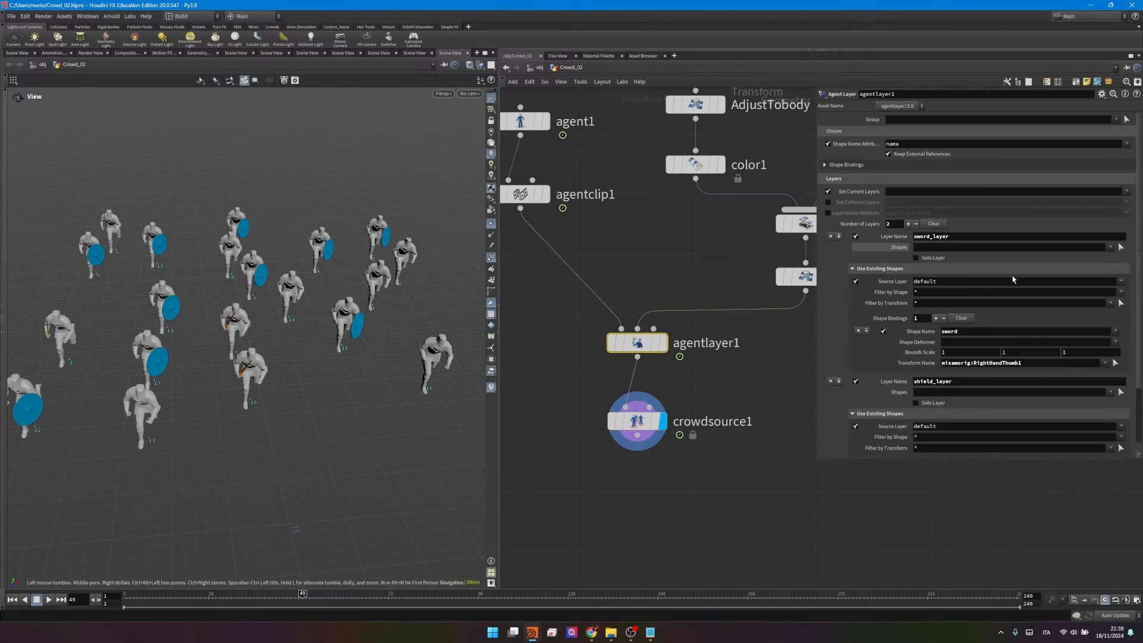
pyautogui.scroll(-1, 901, 263)
pyautogui.click(908, 201)
pyautogui.scroll(-4, 880, 277)
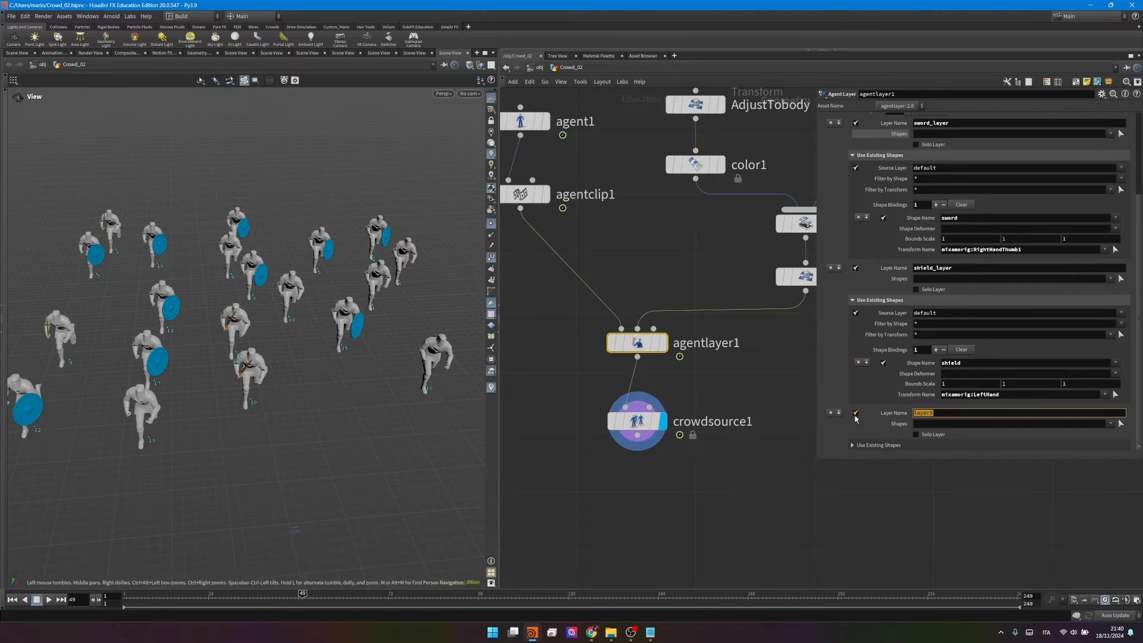
pyautogui.write('sword_and_shield_layer')
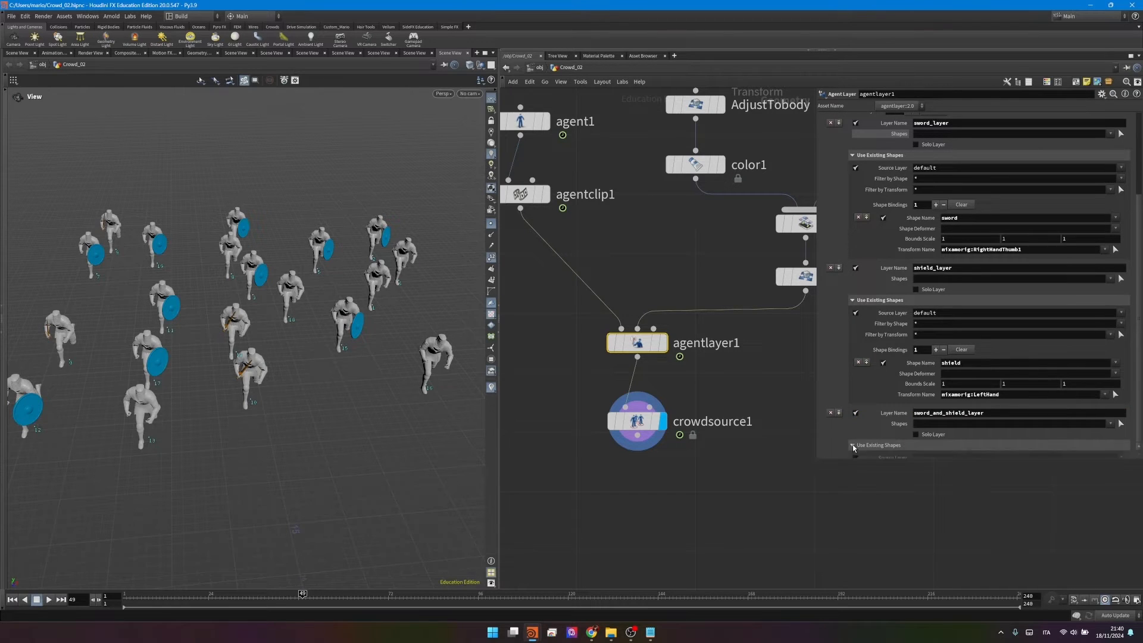
# Step: Enable the default source layer under sword_and_shield_layer's existing shapes settings and add two shape bindings
pyautogui.scroll(-1, 889, 407)
pyautogui.click(856, 429)
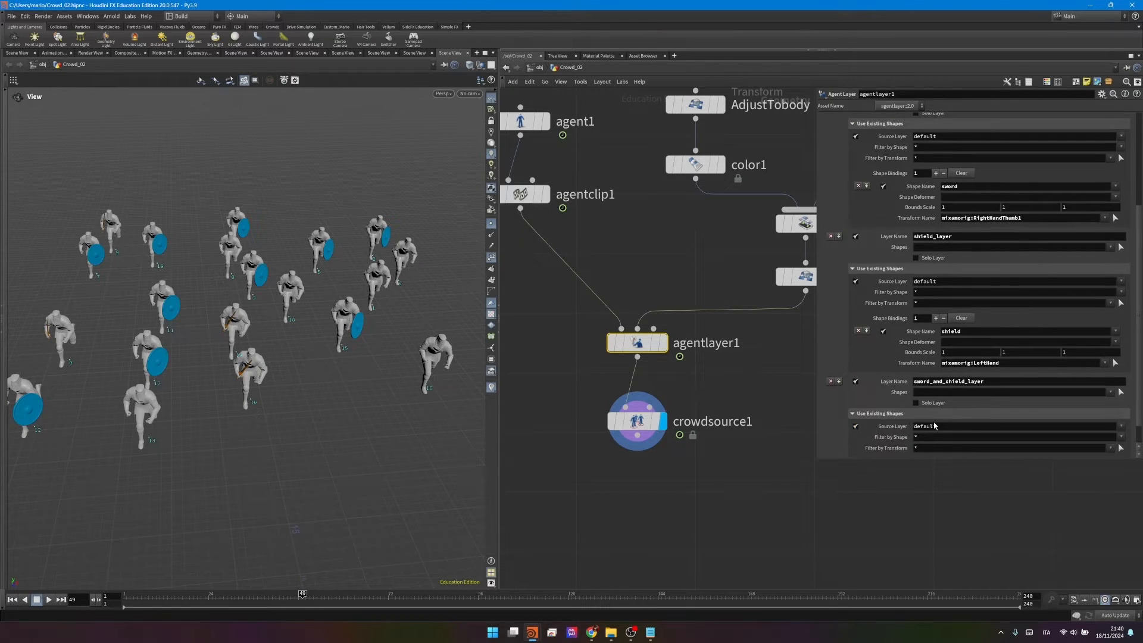
pyautogui.scroll(-1, 893, 435)
pyautogui.click(935, 439)
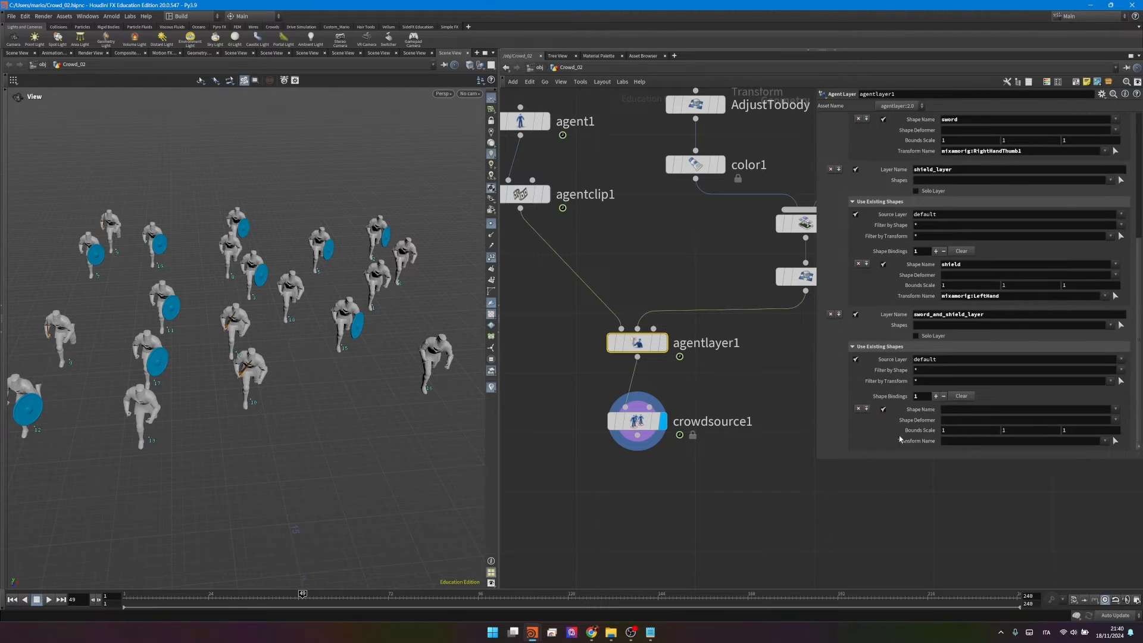
pyautogui.click(936, 397)
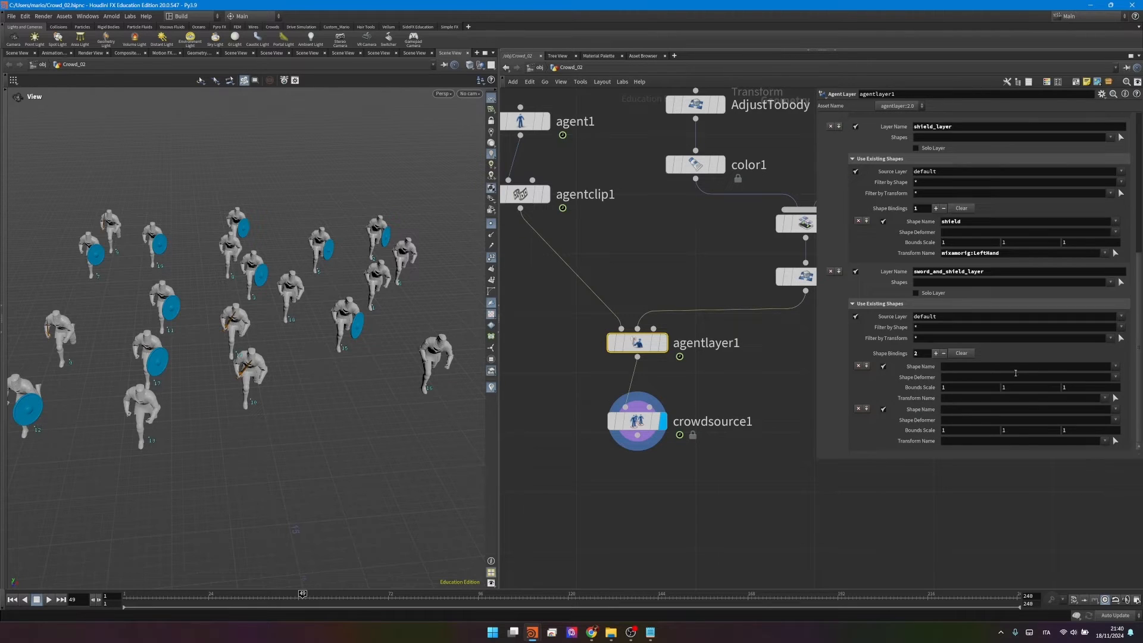
# Step: Set the shape names of sword_and_shield_layer's two bindings to sword and shield
pyautogui.click(1008, 366)
pyautogui.press('Return')
pyautogui.click(959, 409)
pyautogui.write('shield')
pyautogui.press('Return')
pyautogui.scroll(-3, 523, 339)
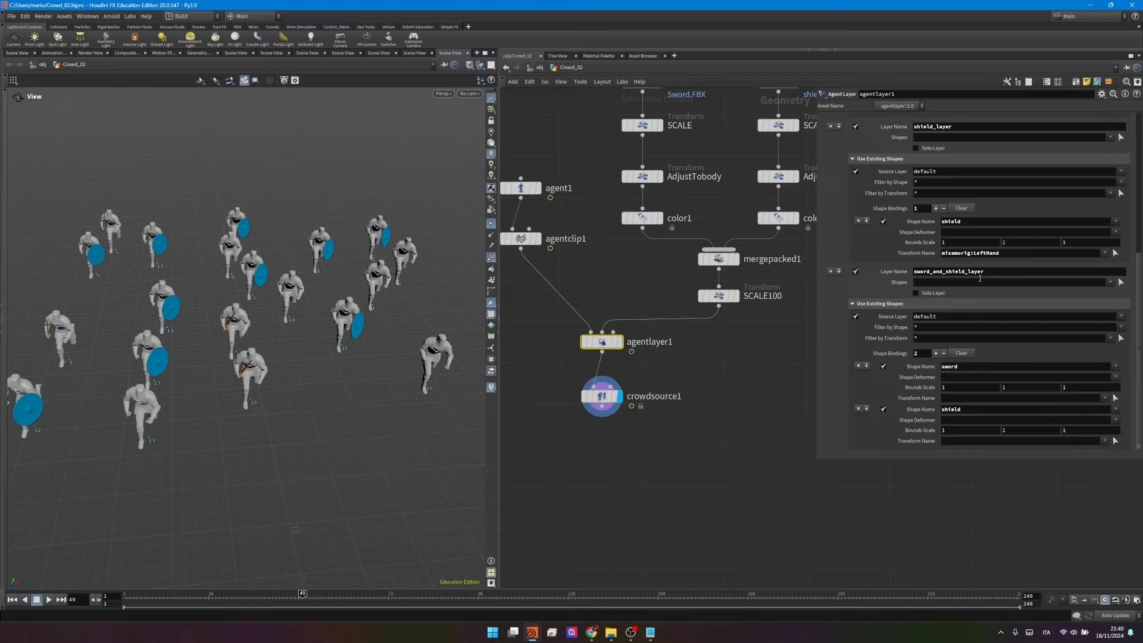
# Step: Copy the transform name mixamorig:LeftHand from shield_layer into sword_and_shield_layer's shield binding
pyautogui.moveTo(974, 257); pyautogui.dragTo(930, 256)
pyautogui.hotkey('ctrl', 'c')
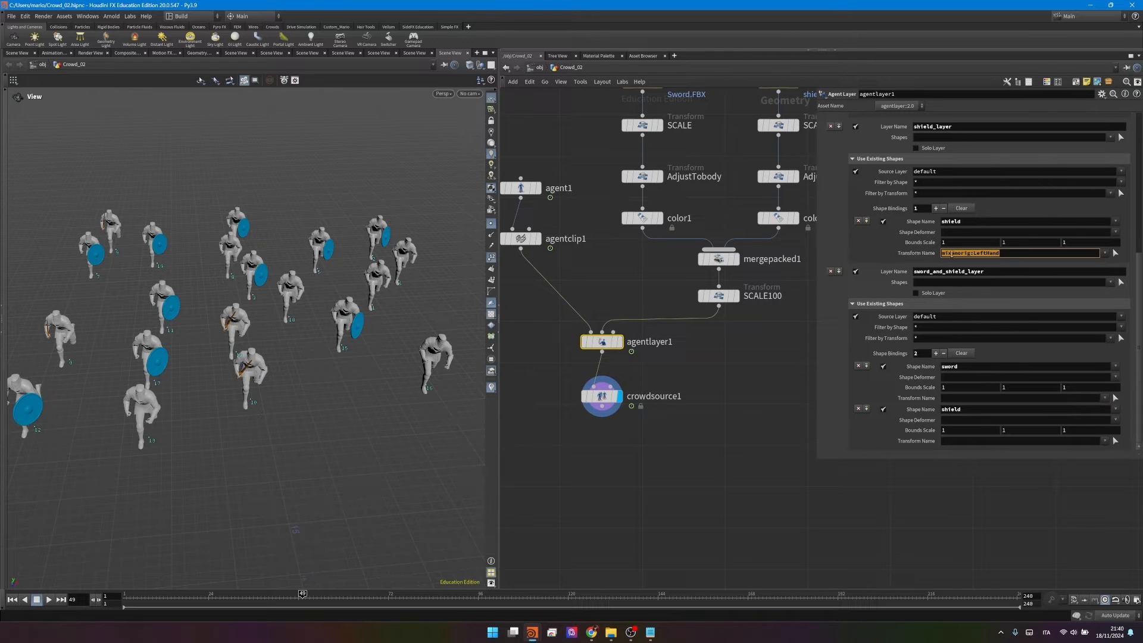
pyautogui.click(965, 440)
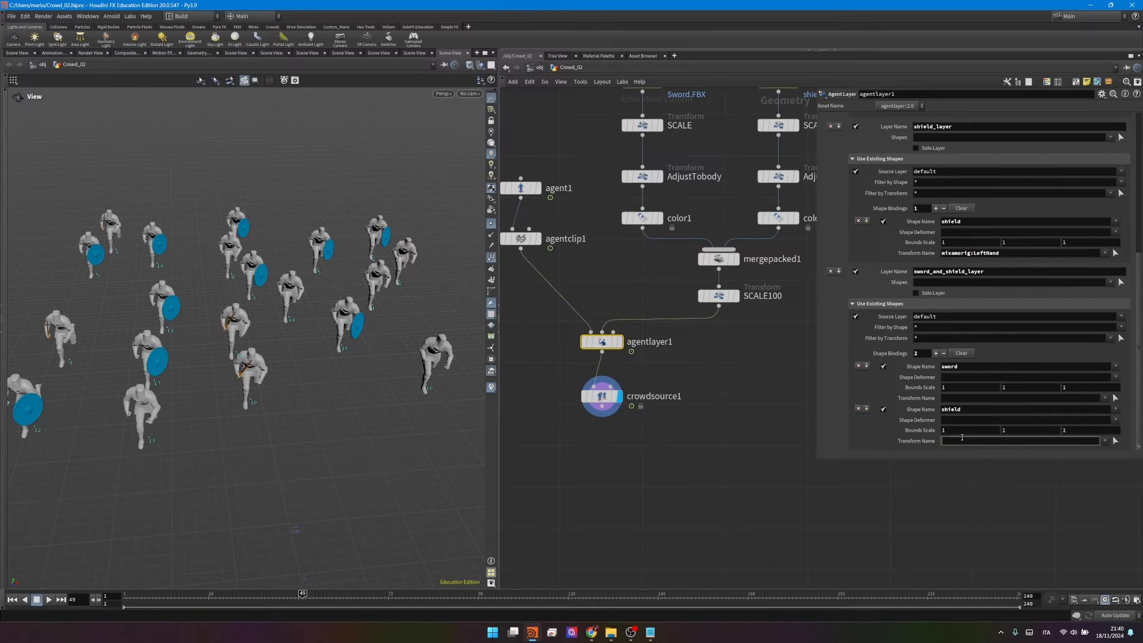
pyautogui.hotkey('ctrl', 'v')
# Step: Copy the transform name mixamorig:RightHandThumb1 from sword_layer into sword_and_shield_layer's sword binding
pyautogui.scroll(6, 912, 180)
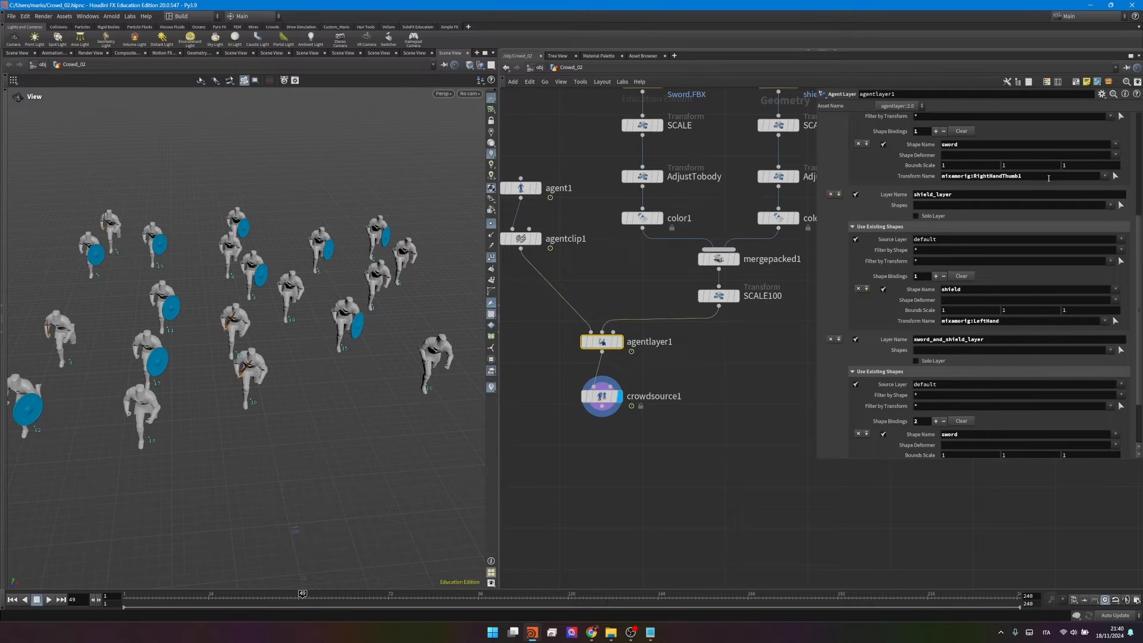
pyautogui.moveTo(1048, 177); pyautogui.dragTo(940, 179)
pyautogui.hotkey('ctrl', 'c')
pyautogui.scroll(-4, 969, 448)
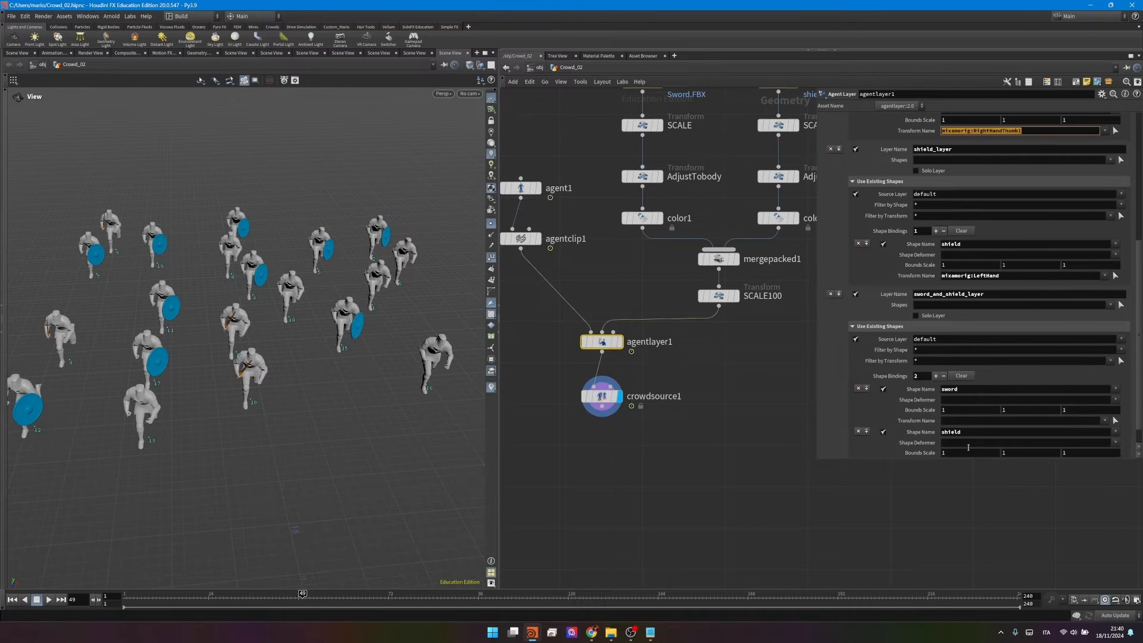
pyautogui.click(954, 421)
pyautogui.hotkey('ctrl', 'v')
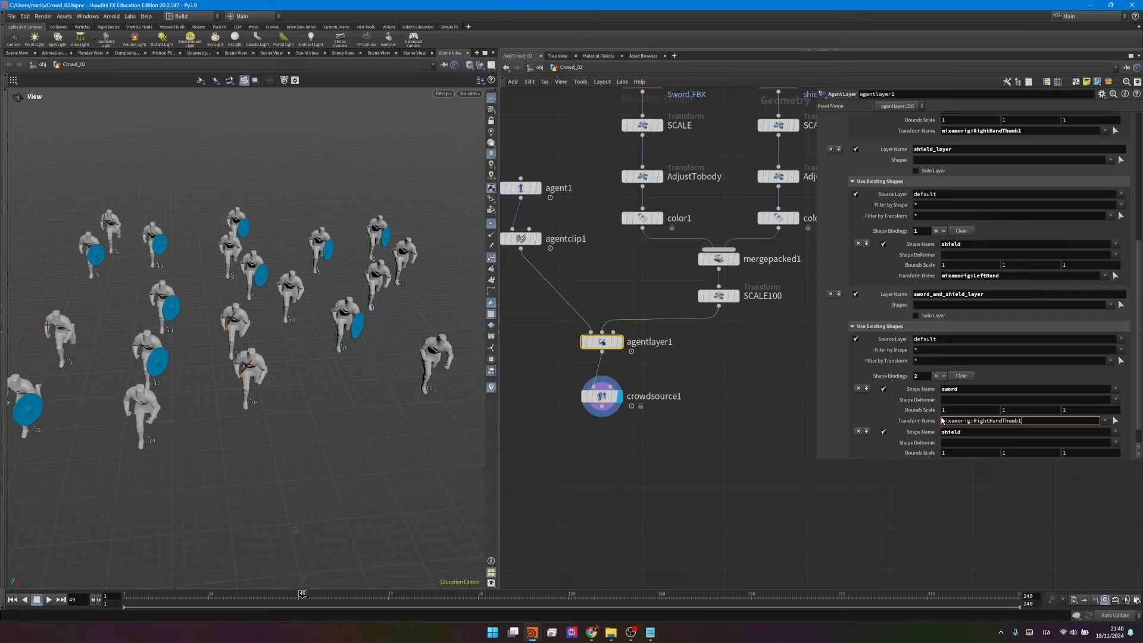
# Step: Add a fourth layer group to crowdsource1's Randomize Current Layer settings, assign sword_and_shield_layer to it and set its weight to 4.01
pyautogui.press('Return')
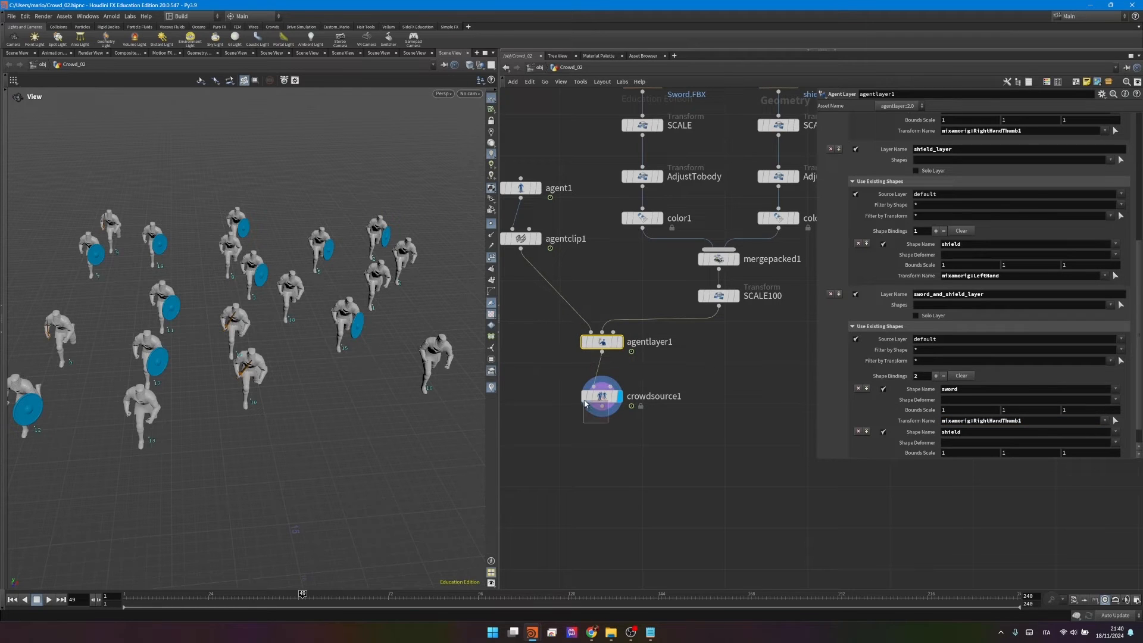
pyautogui.click(599, 396)
pyautogui.click(909, 234)
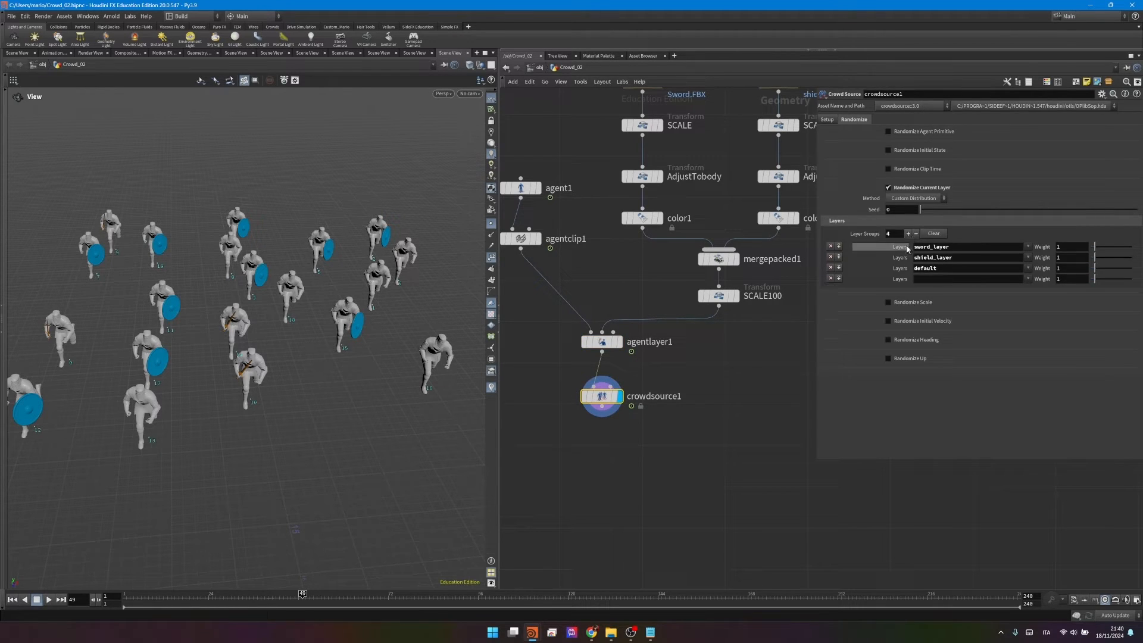
pyautogui.click(1028, 279)
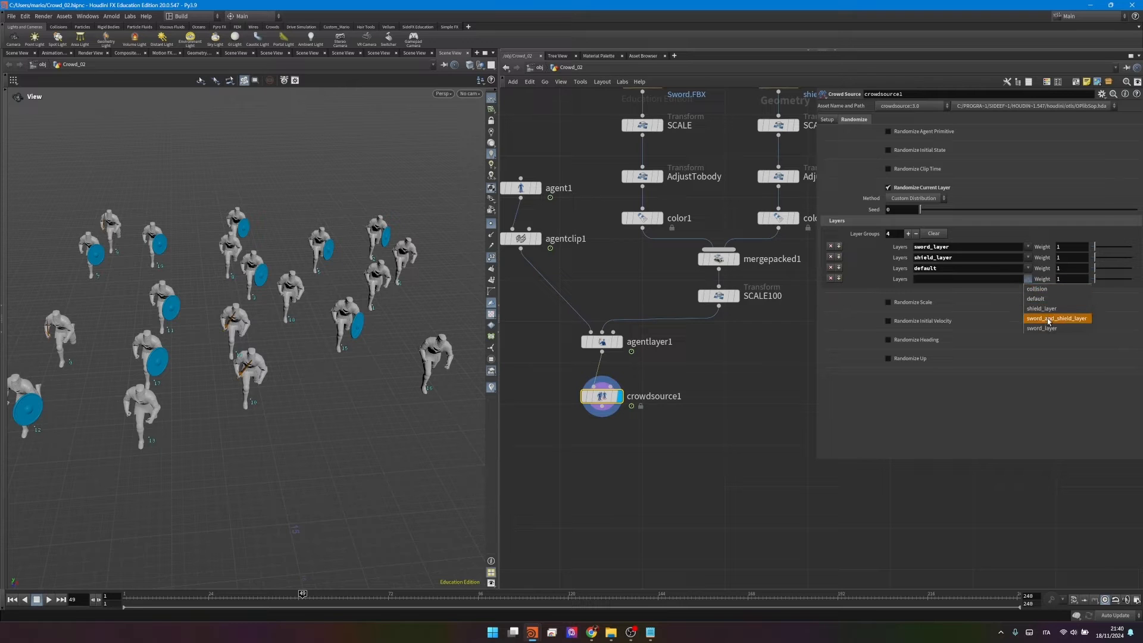
pyautogui.click(1049, 319)
pyautogui.moveTo(1095, 279); pyautogui.dragTo(1109, 283)
# Step: Play the animation and view the crowd from several angles to check the distribution of swords and shields
pyautogui.keyDown('alt'); pyautogui.moveTo(121, 372); pyautogui.dragTo(138, 374); pyautogui.keyUp('alt')
pyautogui.keyDown('alt'); pyautogui.moveTo(138, 374); pyautogui.dragTo(229, 363, button='right'); pyautogui.keyUp('alt')
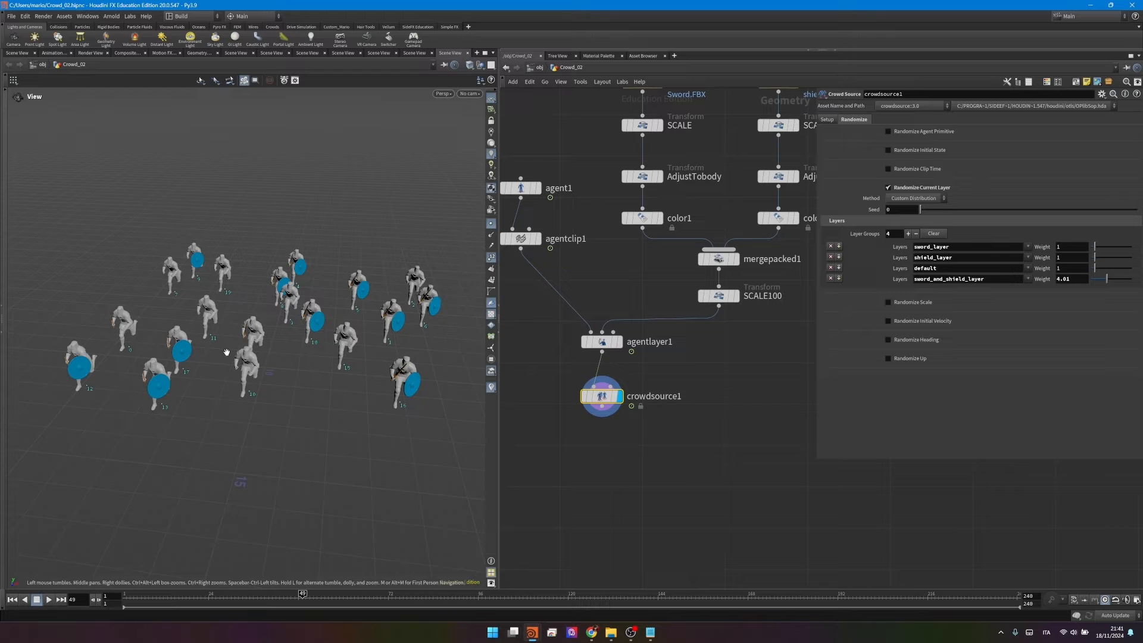
pyautogui.press('Up')
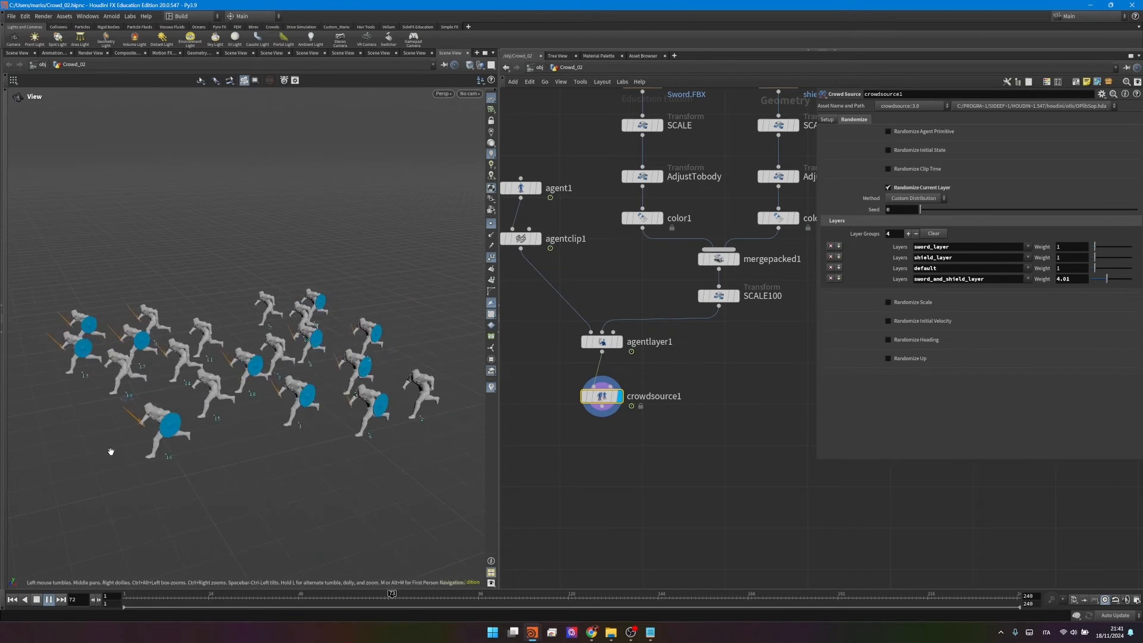
pyautogui.moveTo(111, 431); pyautogui.dragTo(157, 498)
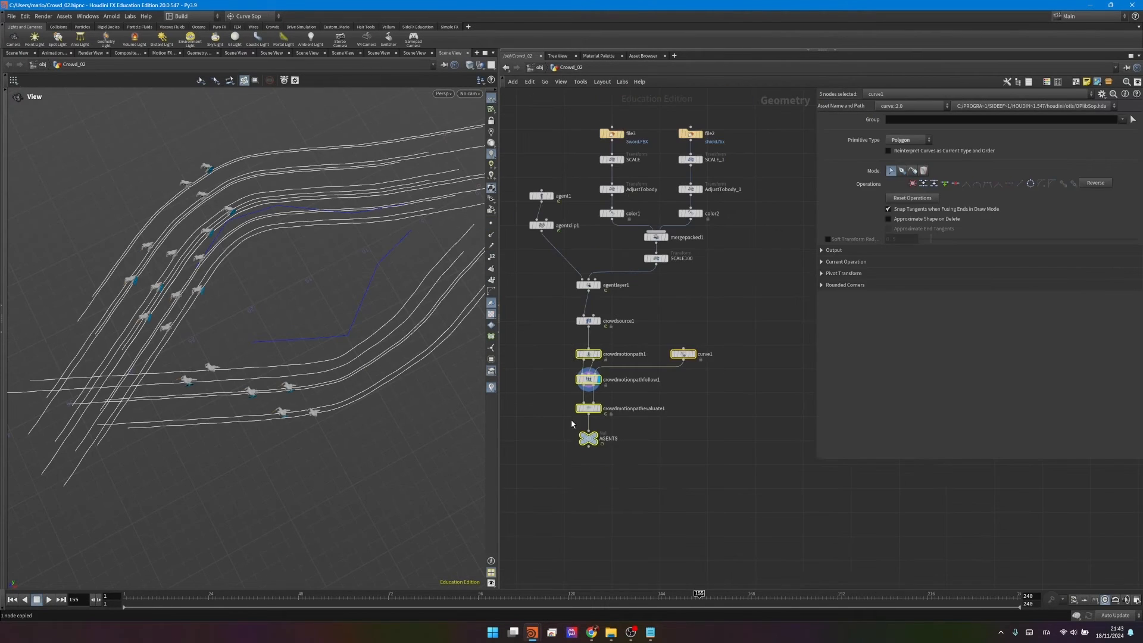
# Step: Review the crowd motion path nodes and curve below crowdsource1, and display the AGENTS null's output
pyautogui.scroll(4, 563, 356)
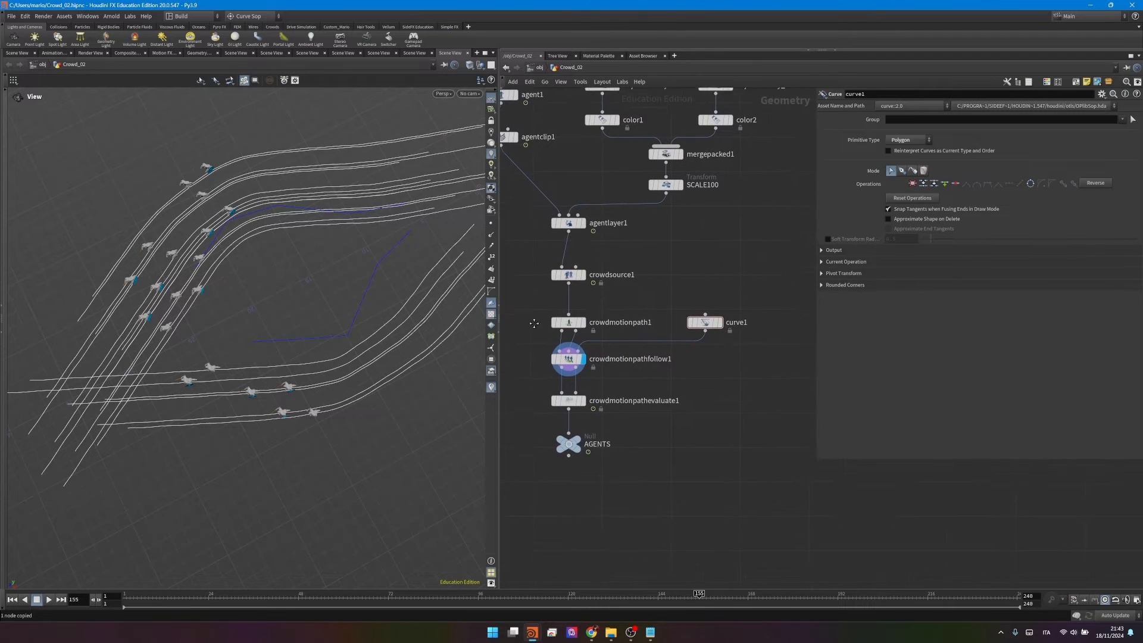
pyautogui.moveTo(531, 290); pyautogui.dragTo(762, 470)
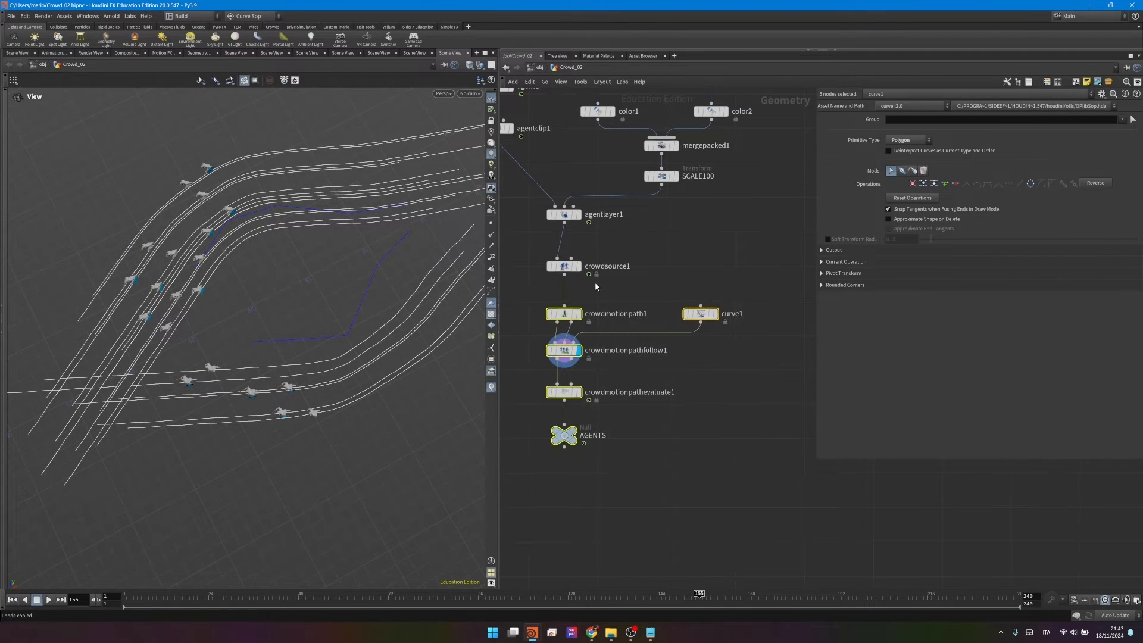
pyautogui.click(564, 350)
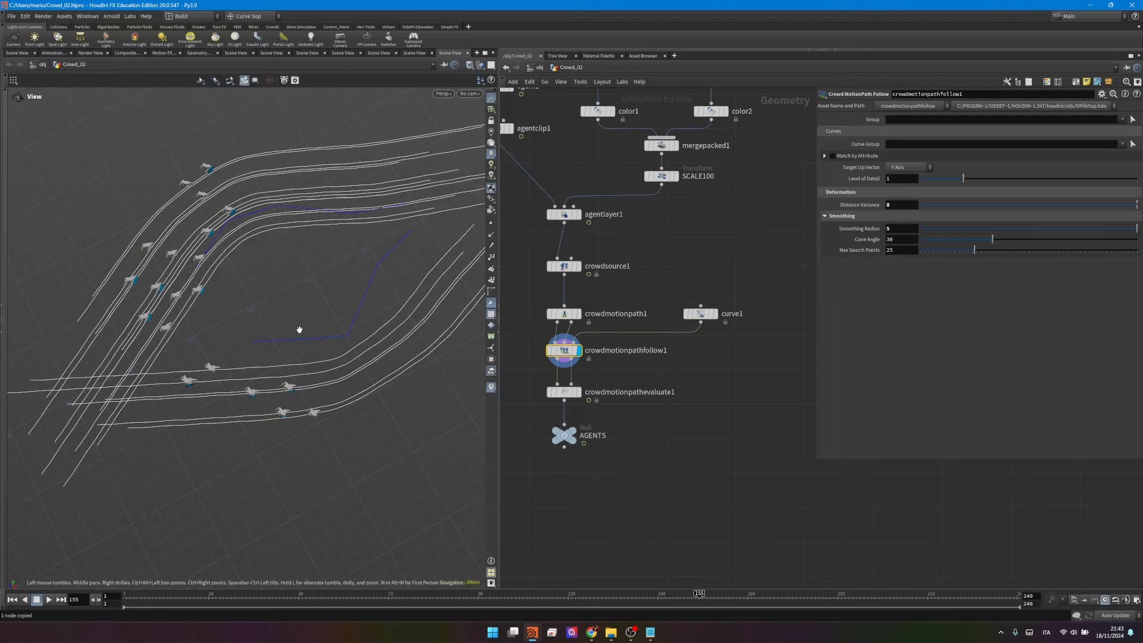
pyautogui.click(564, 392)
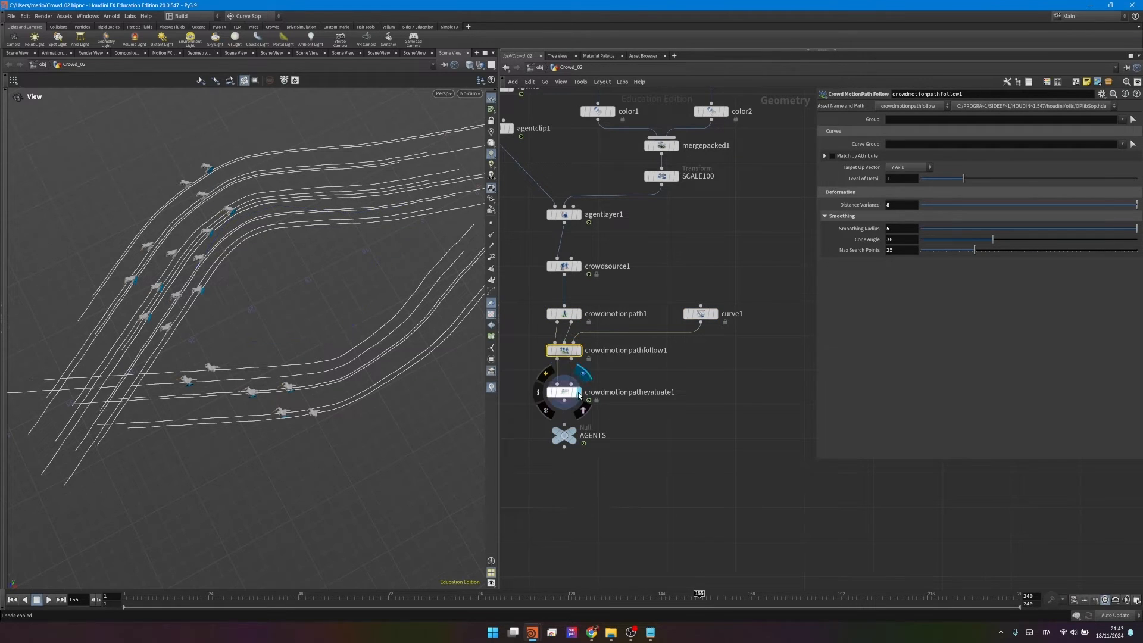
pyautogui.click(577, 436)
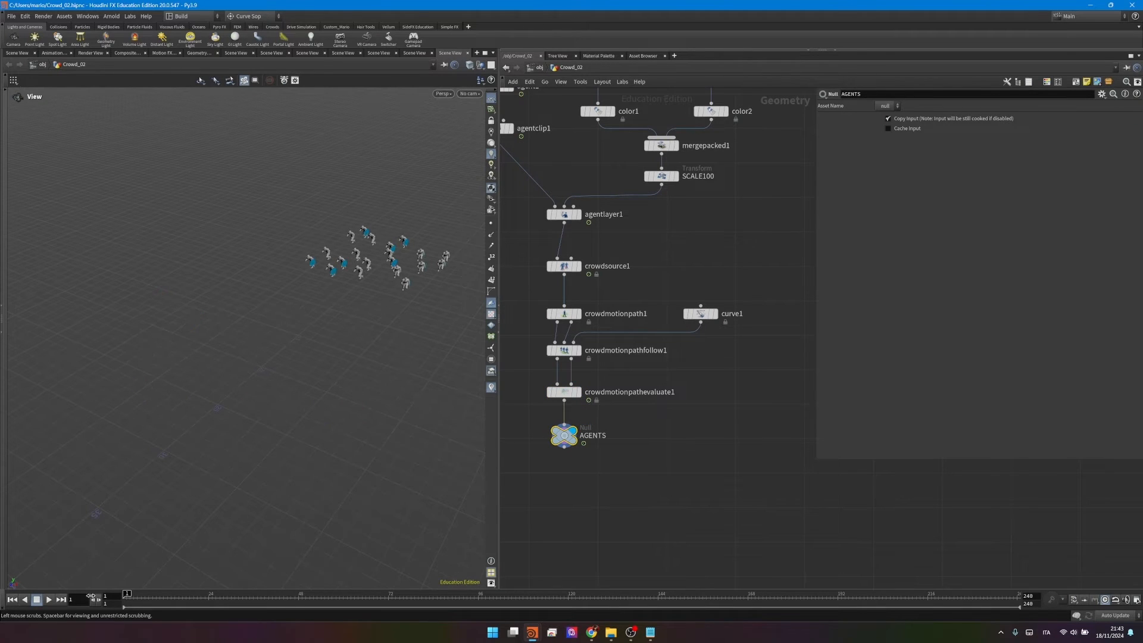
# Step: Play the animation and watch the agents follow the motion path from a closer angle before stopping playback
pyautogui.click(49, 600)
pyautogui.moveTo(393, 298); pyautogui.dragTo(413, 271)
pyautogui.moveTo(283, 332)
pyautogui.mouseDown()
pyautogui.moveTo(252, 385)
pyautogui.moveTo(273, 334)
pyautogui.mouseUp()
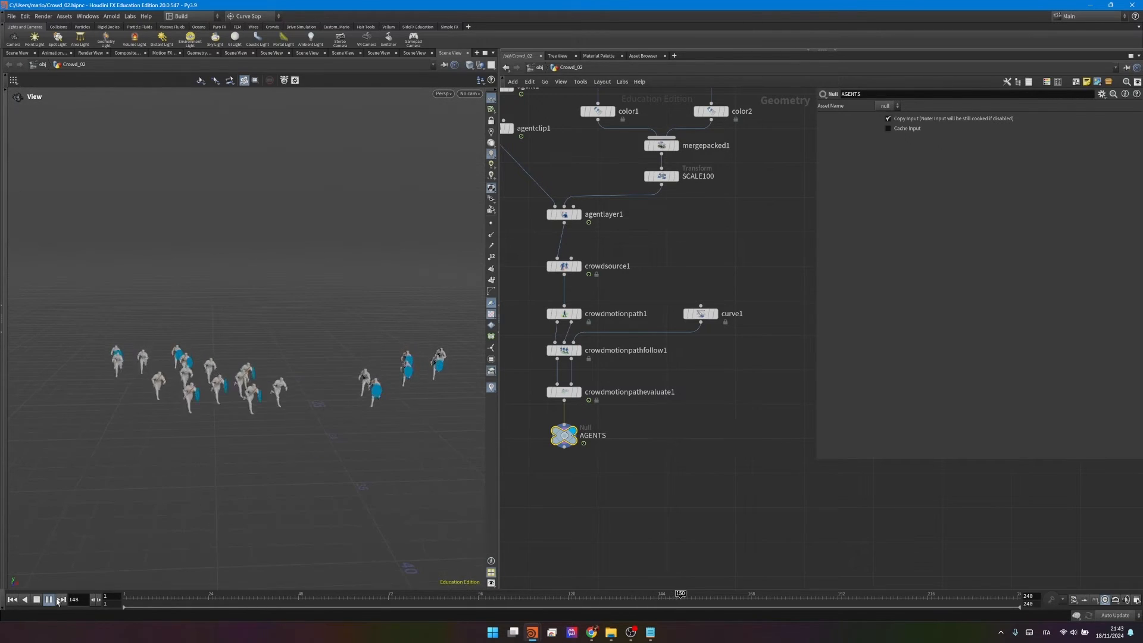
pyautogui.click(38, 600)
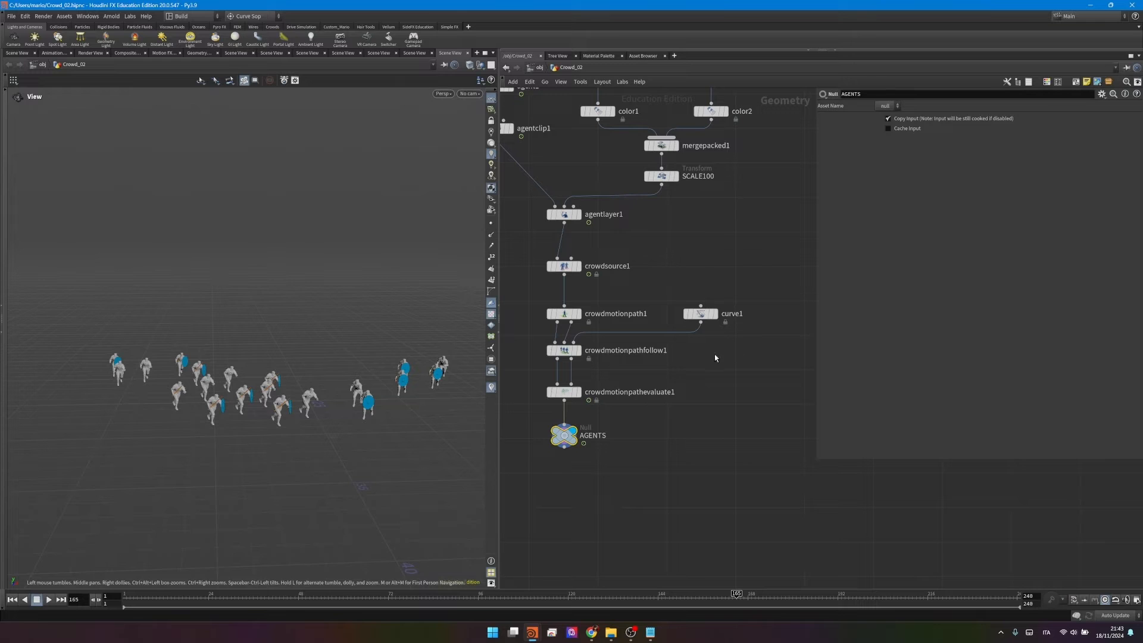
# Step: Switch crowdsource1's layout to Formation and return the timeline to frame 1
pyautogui.click(701, 314)
pyautogui.moveTo(585, 265); pyautogui.dragTo(621, 315, button='middle')
pyautogui.click(621, 315)
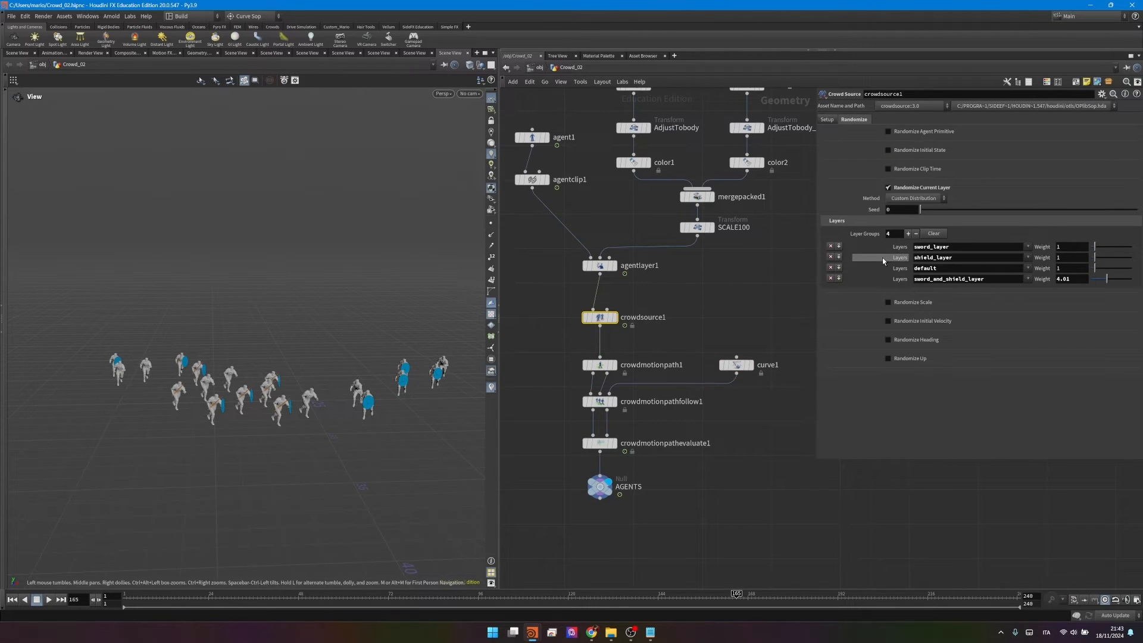
pyautogui.click(828, 119)
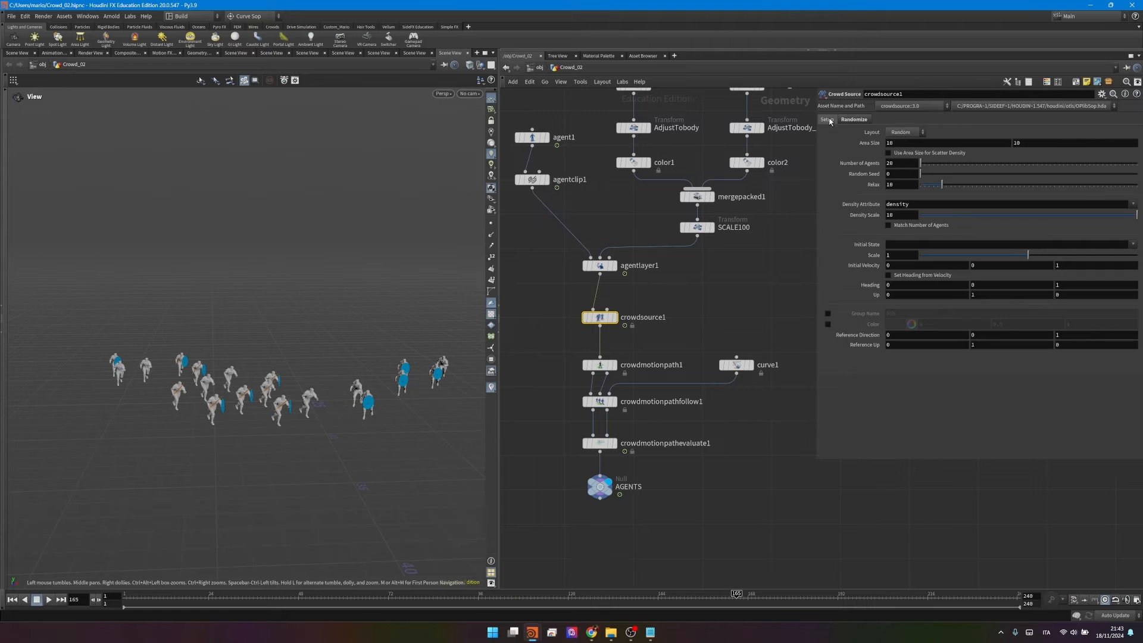
pyautogui.click(903, 132)
pyautogui.click(904, 149)
pyautogui.click(193, 599)
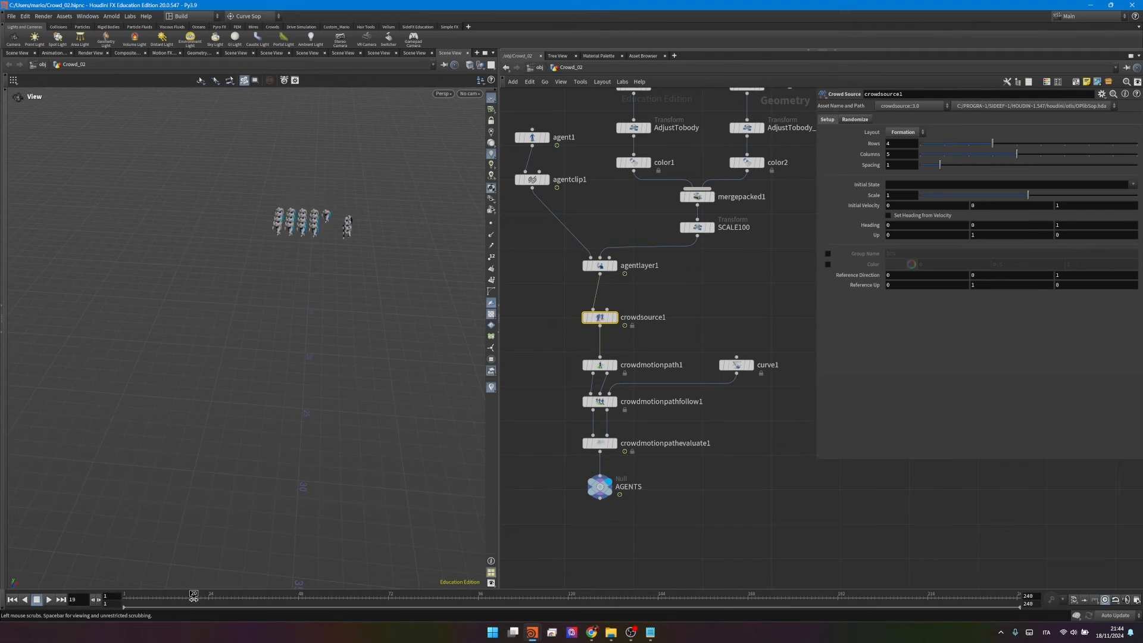
pyautogui.moveTo(193, 599); pyautogui.dragTo(88, 606)
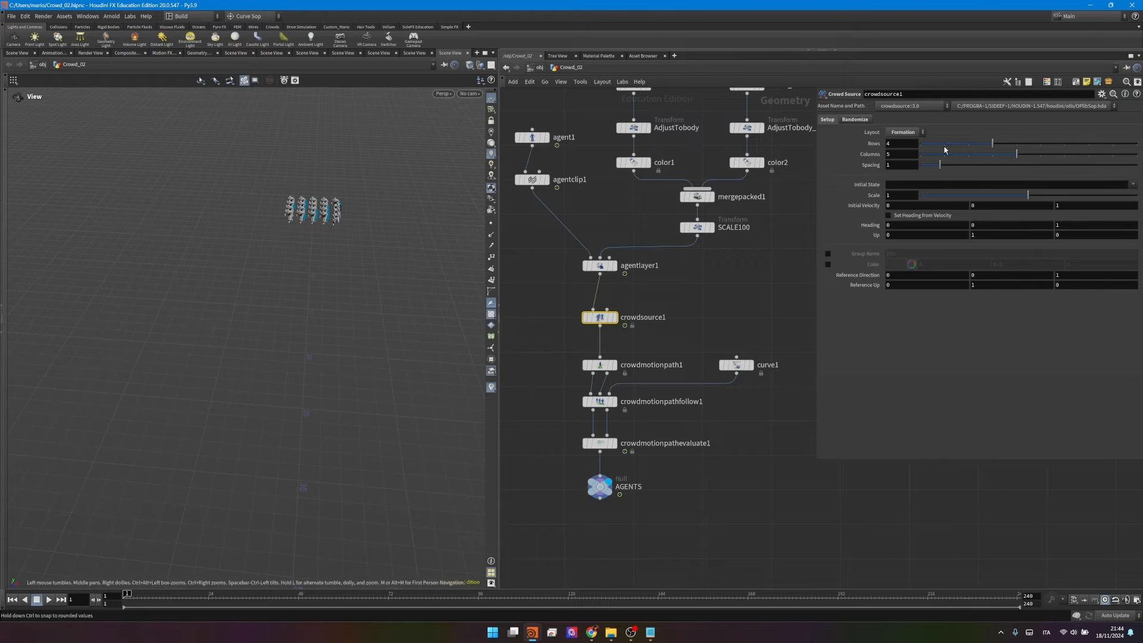
# Step: Set the formation to 10 columns, preview the agents' motion and slightly increase the spacing
pyautogui.moveTo(995, 145); pyautogui.dragTo(1137, 156)
pyautogui.scroll(5, 357, 202)
pyautogui.moveTo(334, 220); pyautogui.dragTo(265, 291)
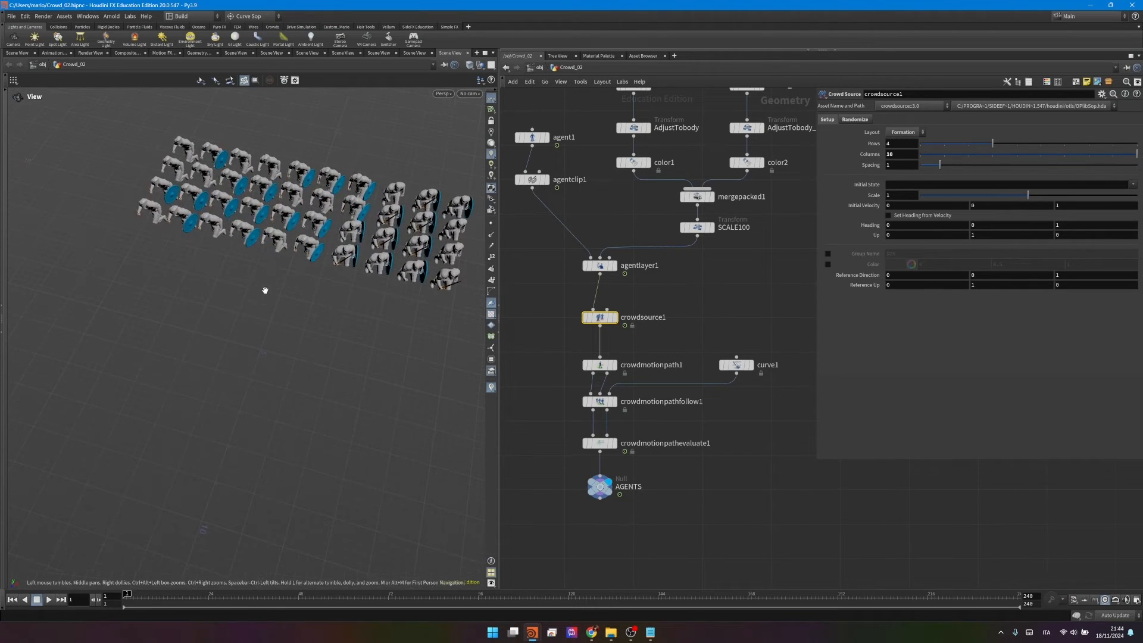
pyautogui.click(50, 602)
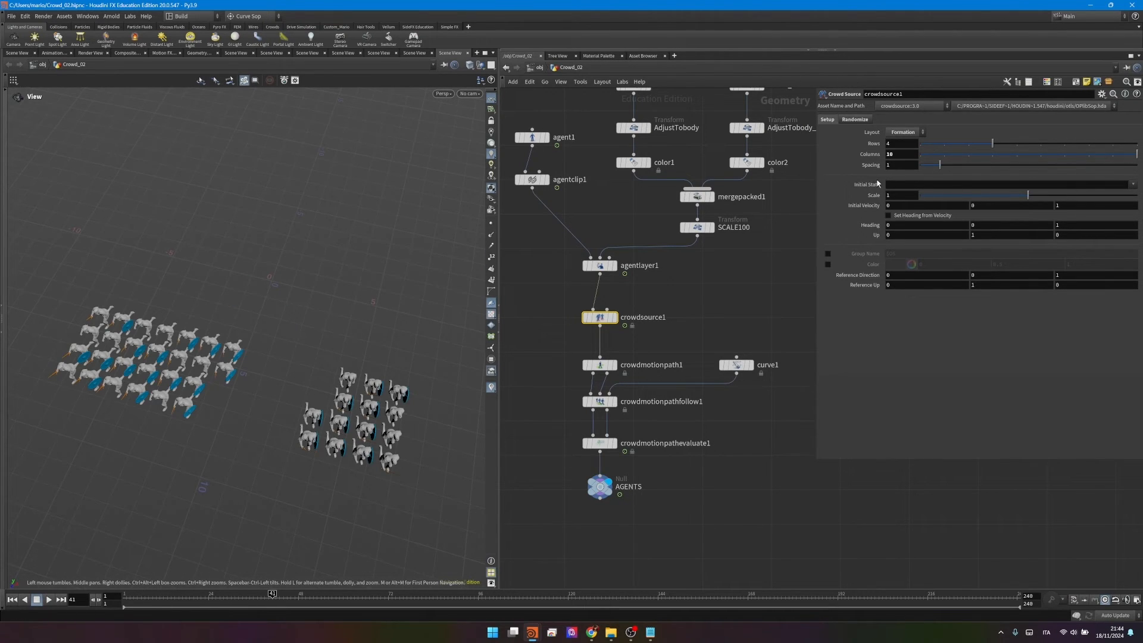
pyautogui.moveTo(941, 165); pyautogui.dragTo(939, 172)
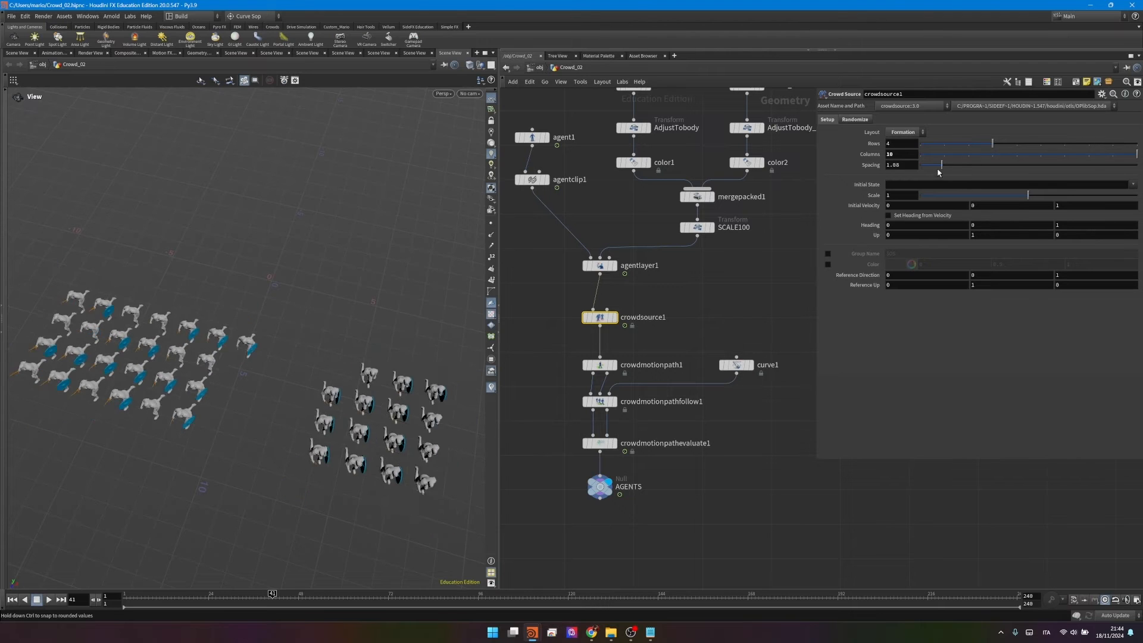
# Step: Return crowdsource1's layout to Random, try 96 agents, and reset the number of agents to its default
pyautogui.click(903, 132)
pyautogui.click(904, 142)
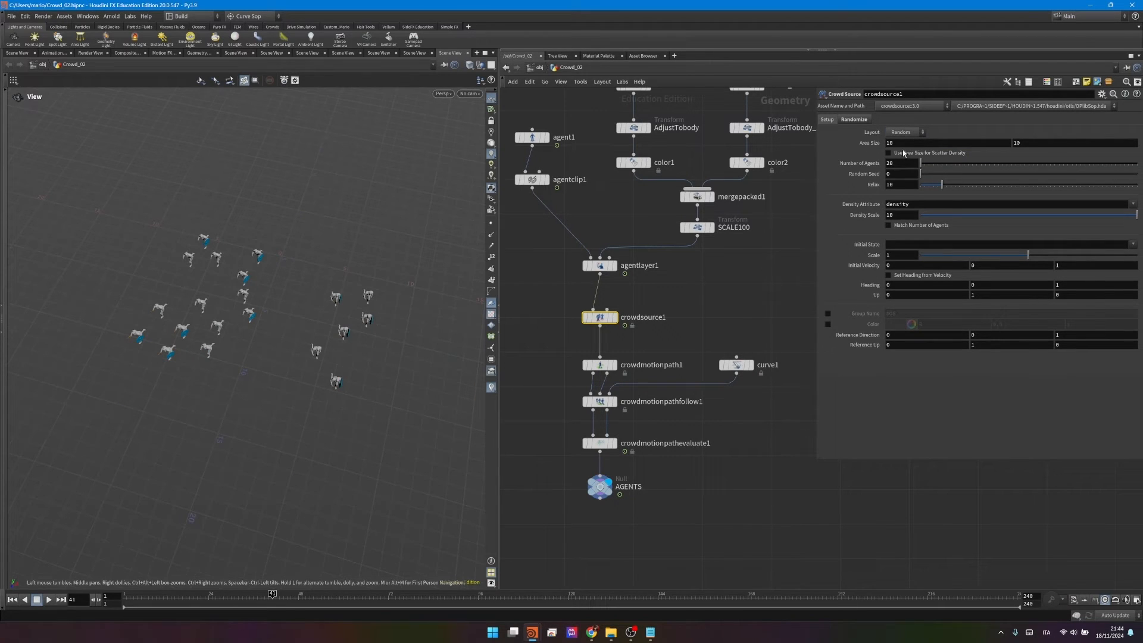
pyautogui.moveTo(900, 143); pyautogui.dragTo(863, 151)
pyautogui.moveTo(1023, 143); pyautogui.dragTo(982, 148)
pyautogui.moveTo(900, 143)
pyautogui.mouseDown(button='middle')
pyautogui.moveTo(898, 124)
pyautogui.moveTo(971, 125)
pyautogui.moveTo(900, 129)
pyautogui.mouseUp(button='middle')
pyautogui.moveTo(921, 164); pyautogui.dragTo(924, 164)
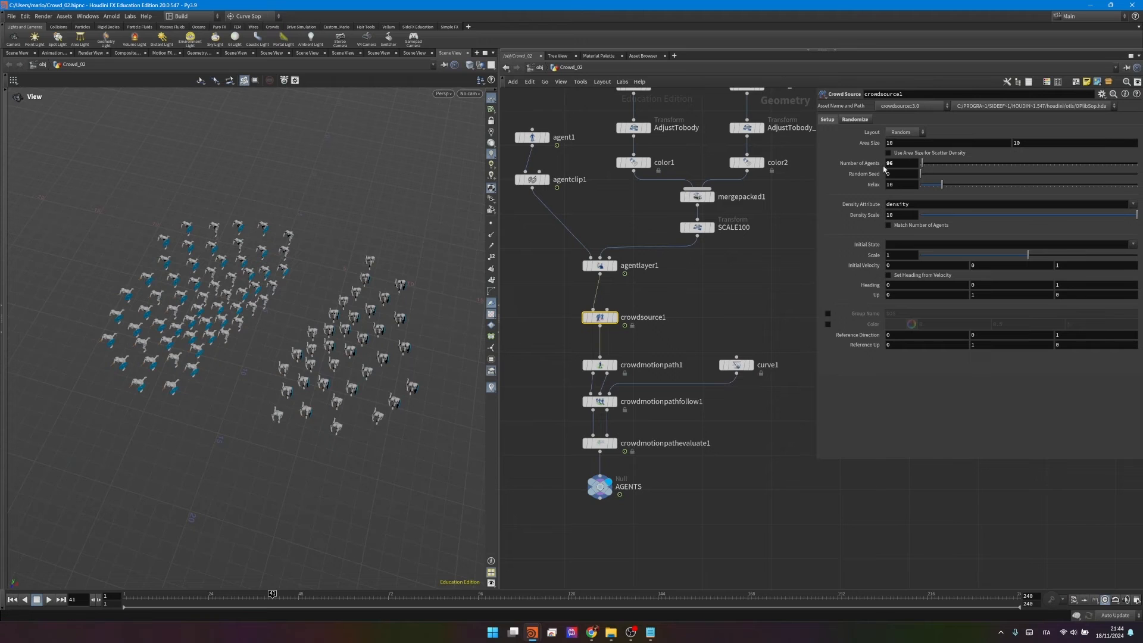
pyautogui.keyDown('ctrl'); pyautogui.middleClick(877, 165); pyautogui.keyUp('ctrl')
# Step: Try the Randomize Agent Primitive option on crowdsource1 and turn it off again
pyautogui.click(855, 120)
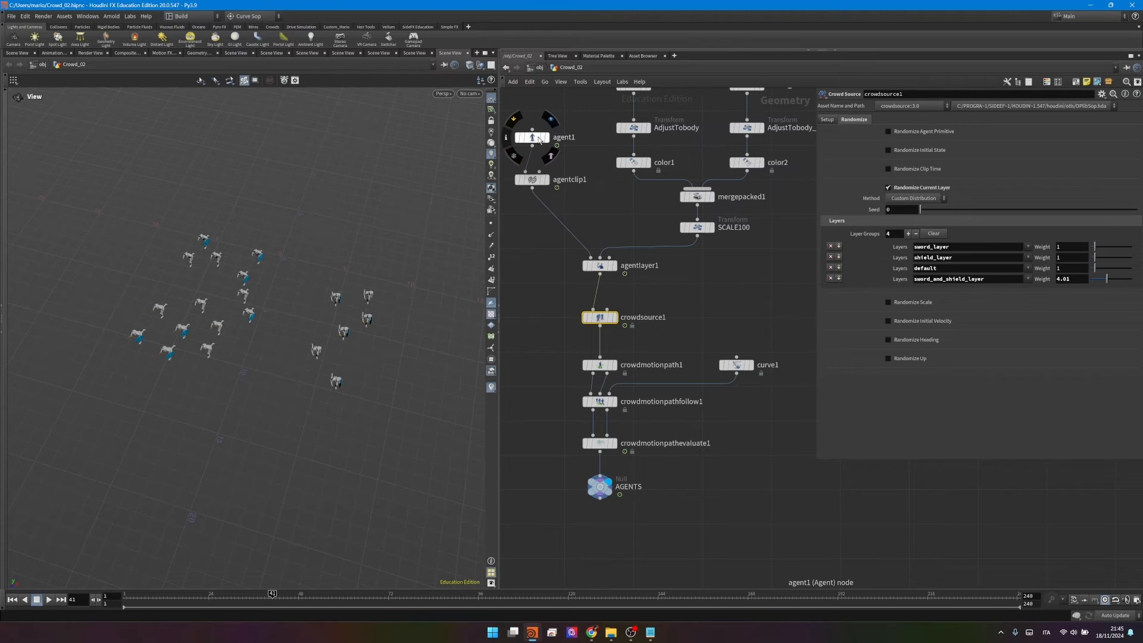
pyautogui.click(933, 134)
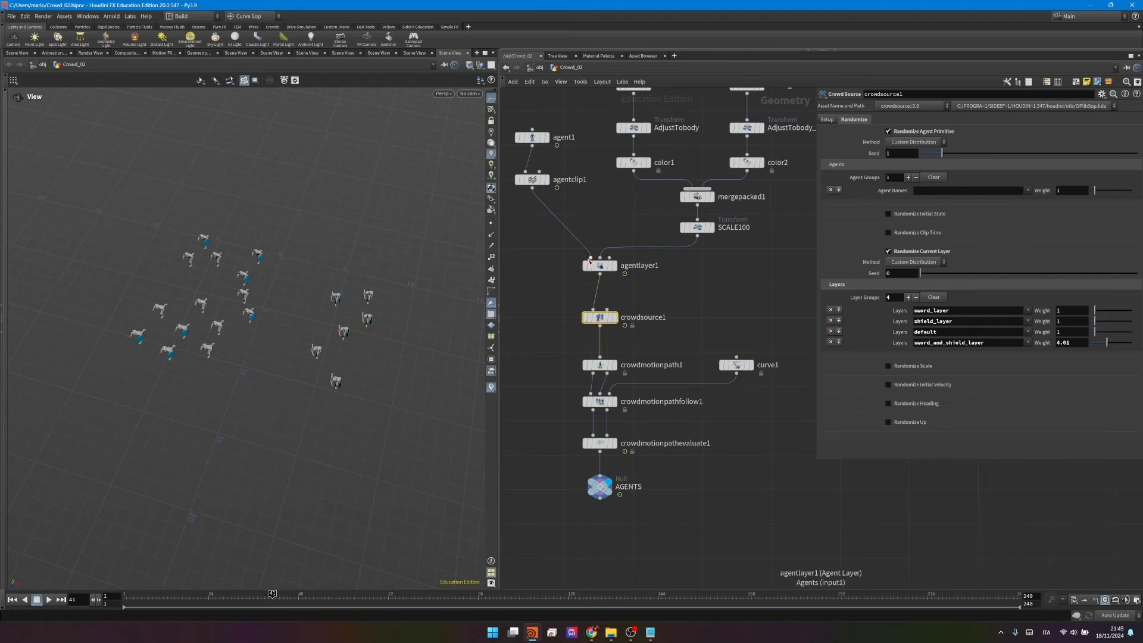
pyautogui.click(905, 133)
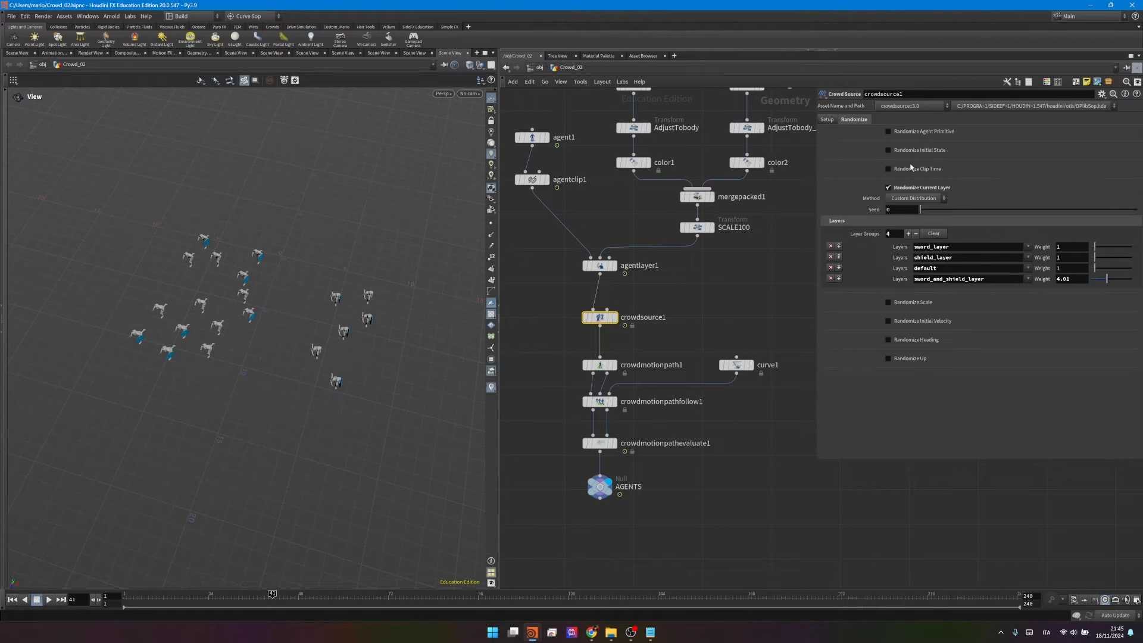
# Step: Enable Randomize Clip Time on crowdsource1, compare the poses with no offset, and set the Random Clip Offset to about 0.96
pyautogui.click(913, 169)
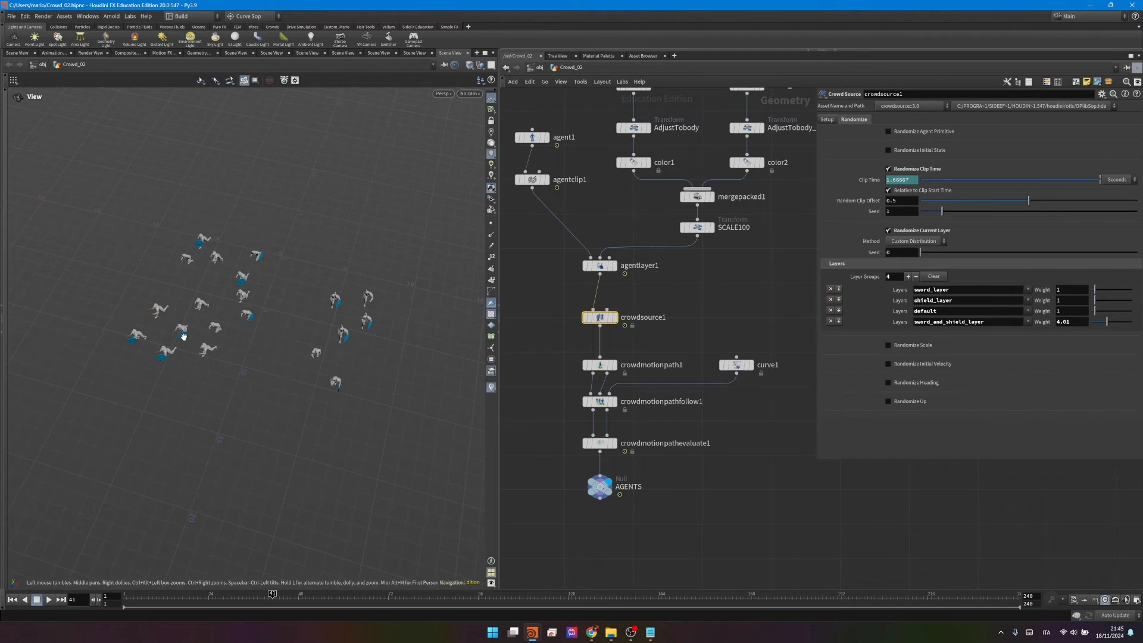
pyautogui.scroll(5, 170, 336)
pyautogui.moveTo(179, 333); pyautogui.dragTo(298, 262)
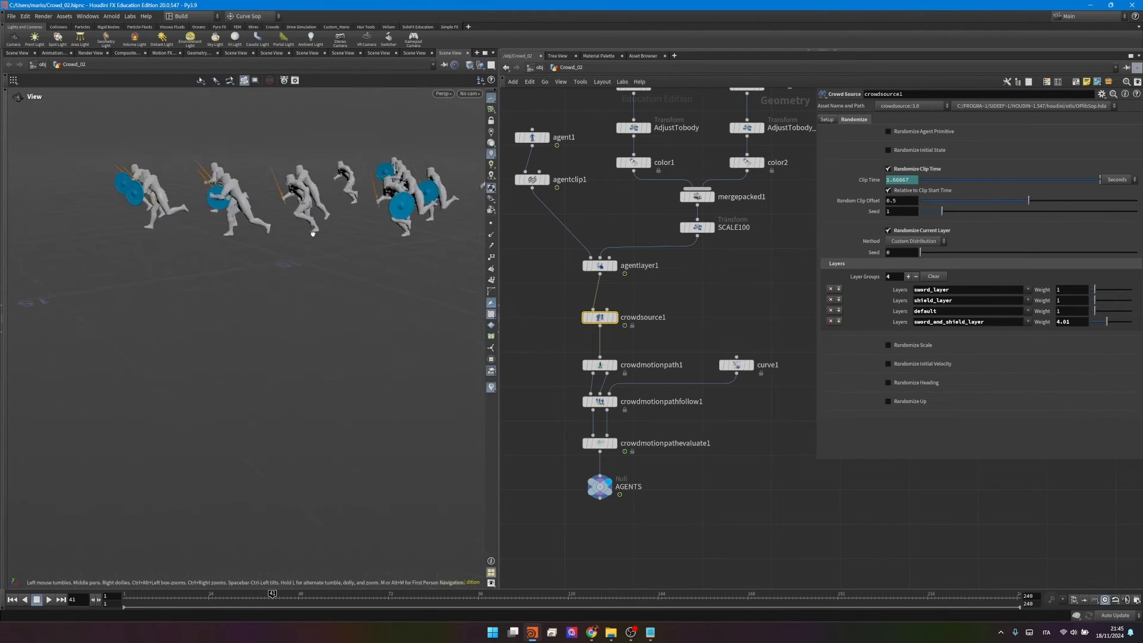
pyautogui.moveTo(951, 200); pyautogui.dragTo(887, 209)
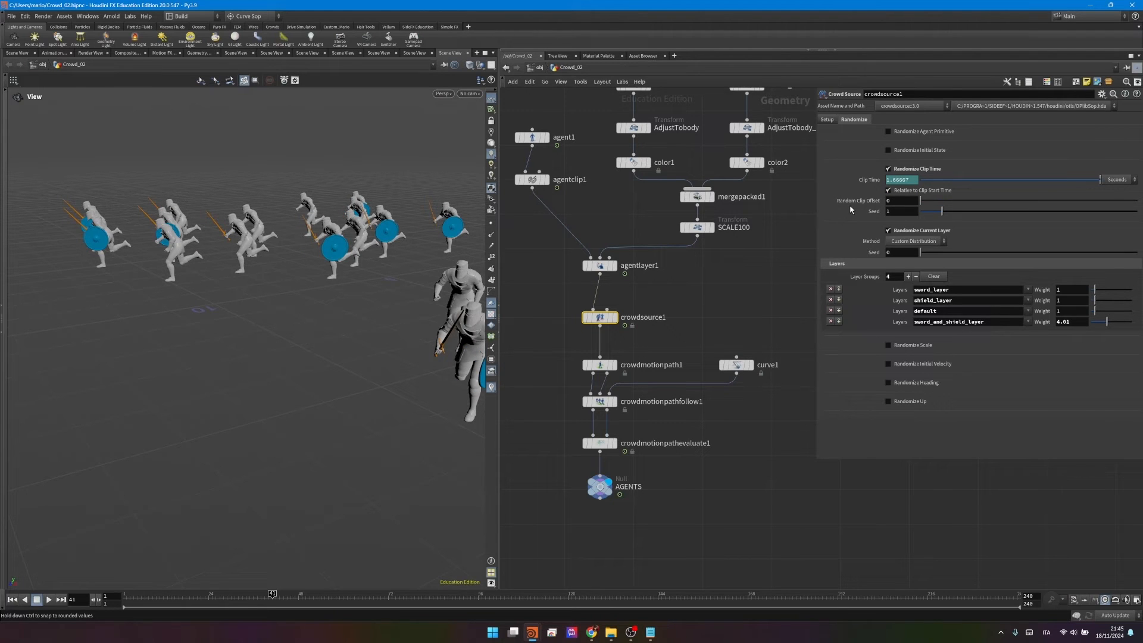
pyautogui.moveTo(941, 205); pyautogui.dragTo(1120, 197)
# Step: Play the animation and examine the agents' varied clip timing up close before stopping playback
pyautogui.keyDown('alt'); pyautogui.moveTo(333, 262); pyautogui.dragTo(297, 238, button='right'); pyautogui.keyUp('alt')
pyautogui.keyDown('alt'); pyautogui.moveTo(440, 223); pyautogui.dragTo(309, 247, button='middle'); pyautogui.keyUp('alt')
pyautogui.keyDown('alt'); pyautogui.moveTo(309, 247); pyautogui.dragTo(348, 286); pyautogui.keyUp('alt')
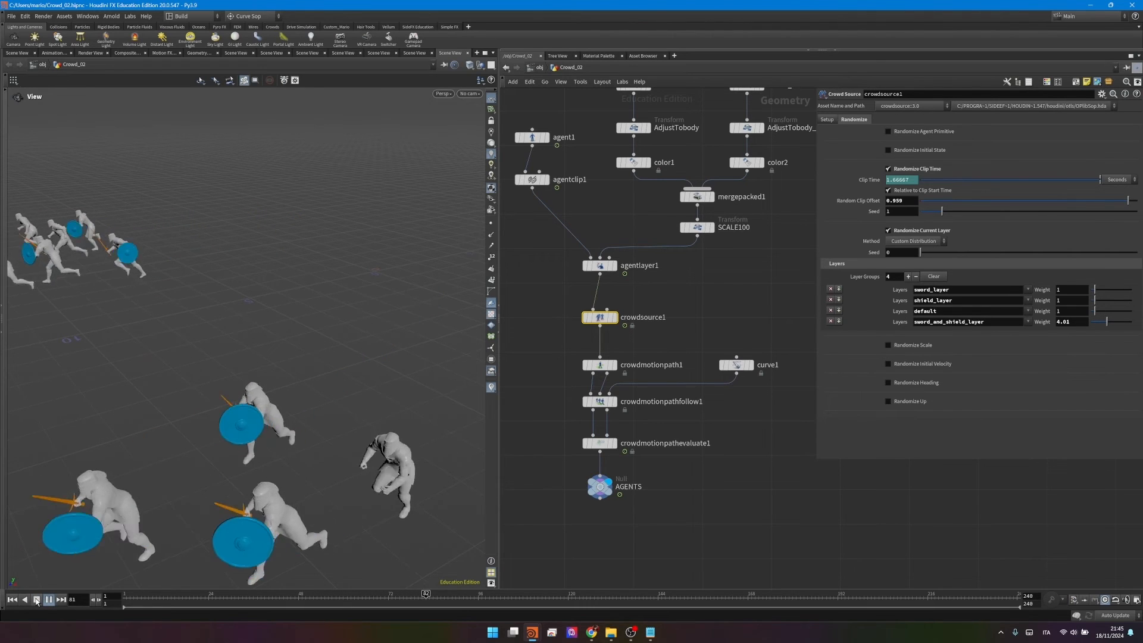
pyautogui.click(37, 600)
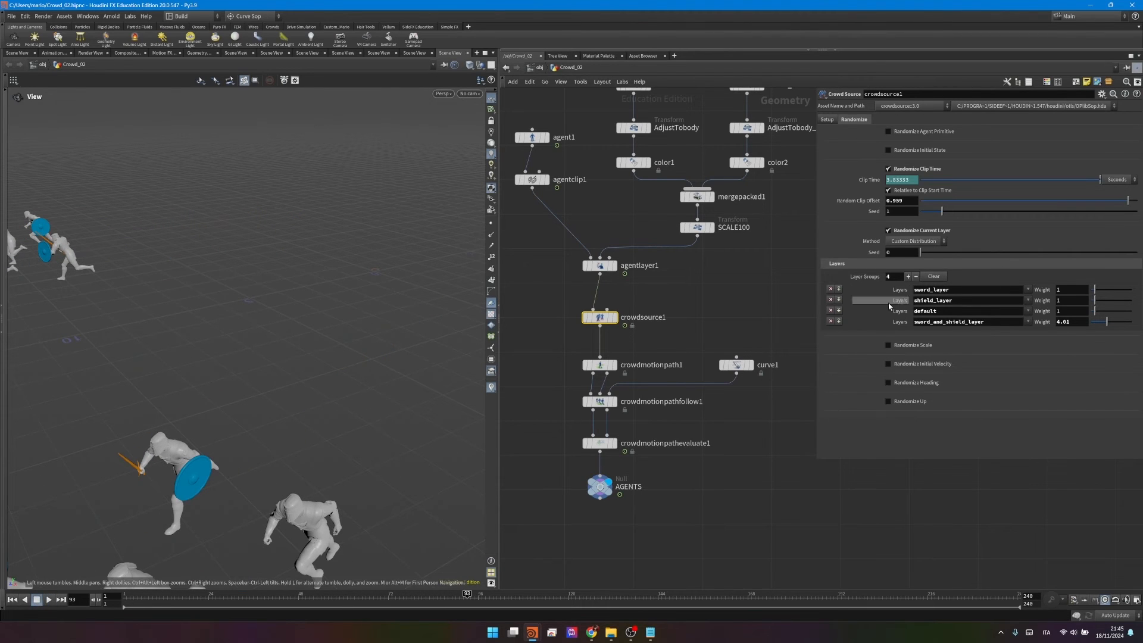
# Step: Enable Randomize Scale on crowdsource1 and set its randomness to 0.02
pyautogui.click(889, 344)
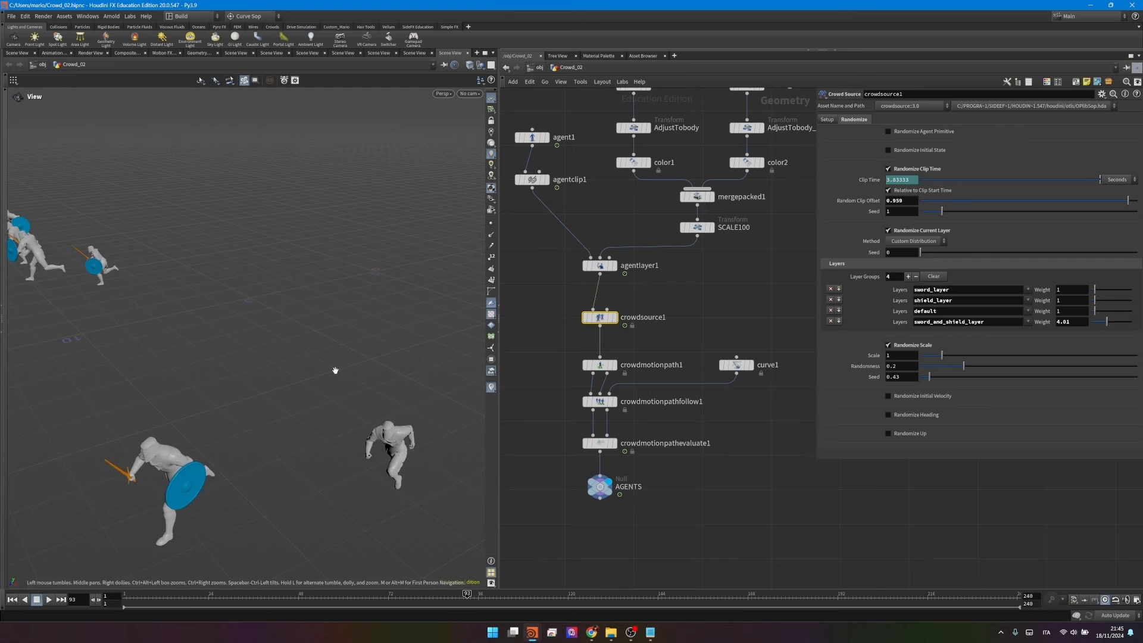
pyautogui.moveTo(334, 369); pyautogui.dragTo(233, 352)
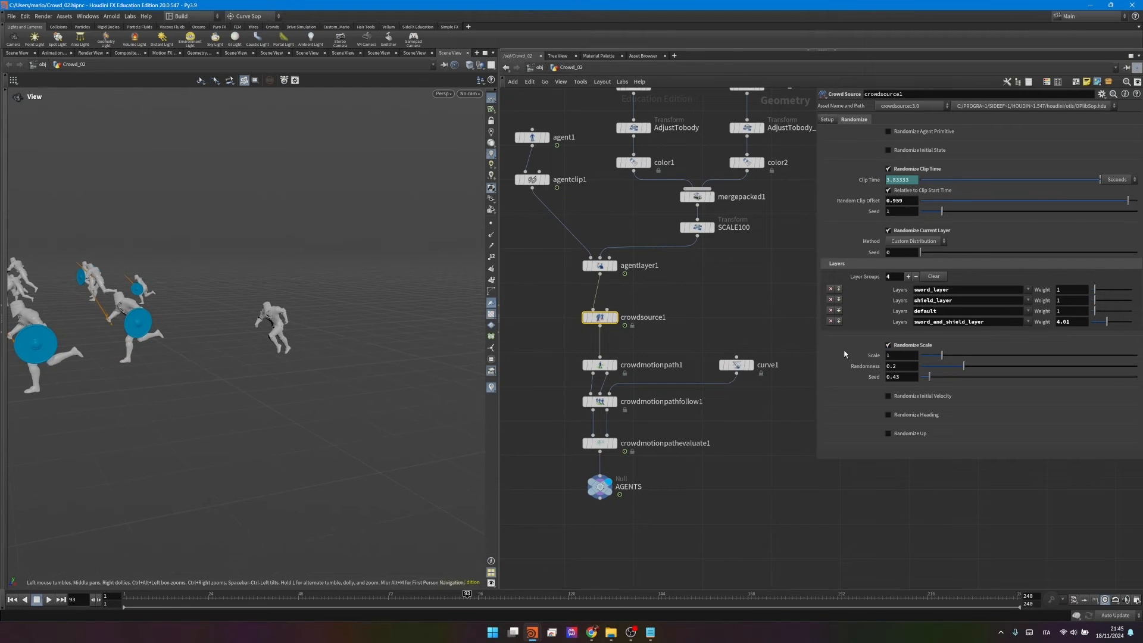
pyautogui.moveTo(949, 364); pyautogui.dragTo(926, 374)
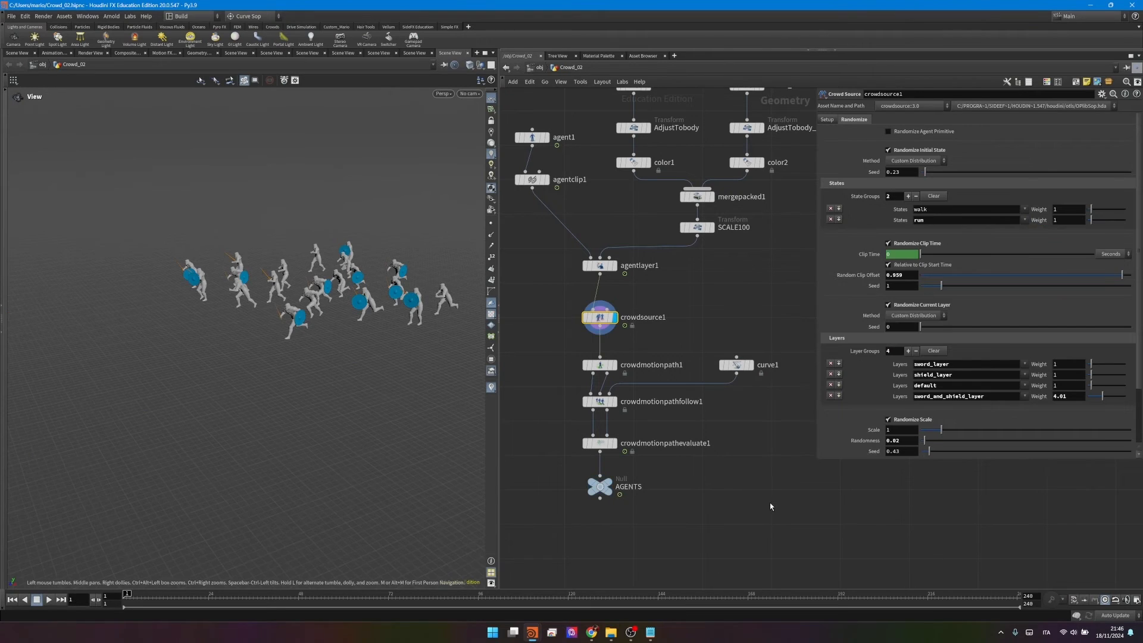
# Step: Play crowdsource1's crowd with its walk and run initial states and return the timeline to the first frame
pyautogui.moveTo(770, 503); pyautogui.dragTo(682, 472)
pyautogui.moveTo(664, 337); pyautogui.dragTo(519, 304)
pyautogui.click(49, 600)
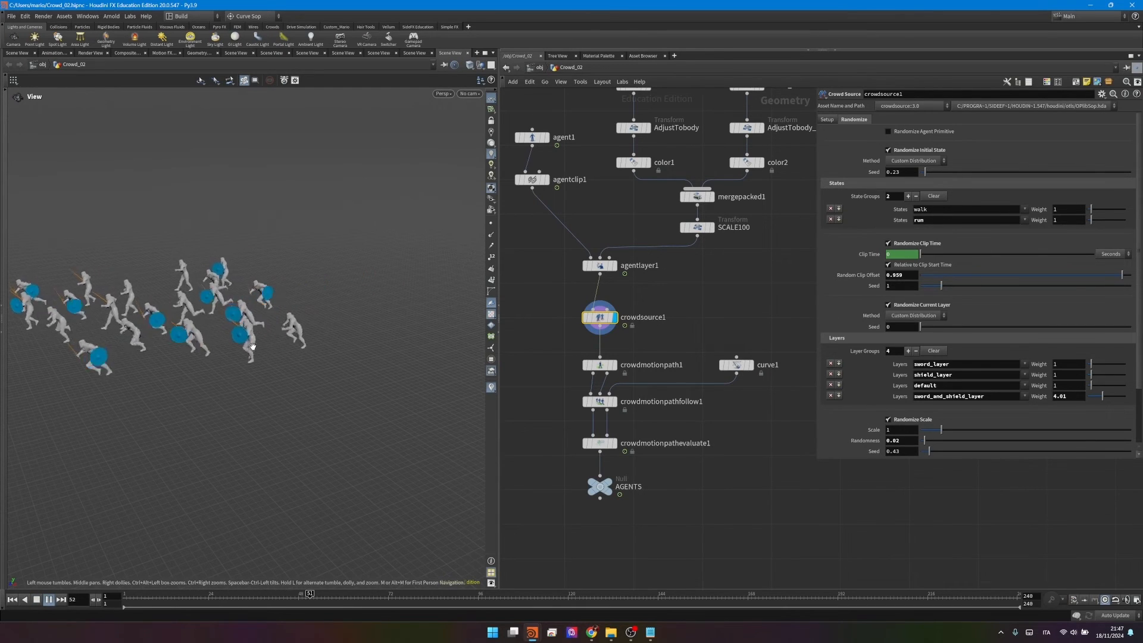
pyautogui.click(12, 600)
pyautogui.click(12, 600)
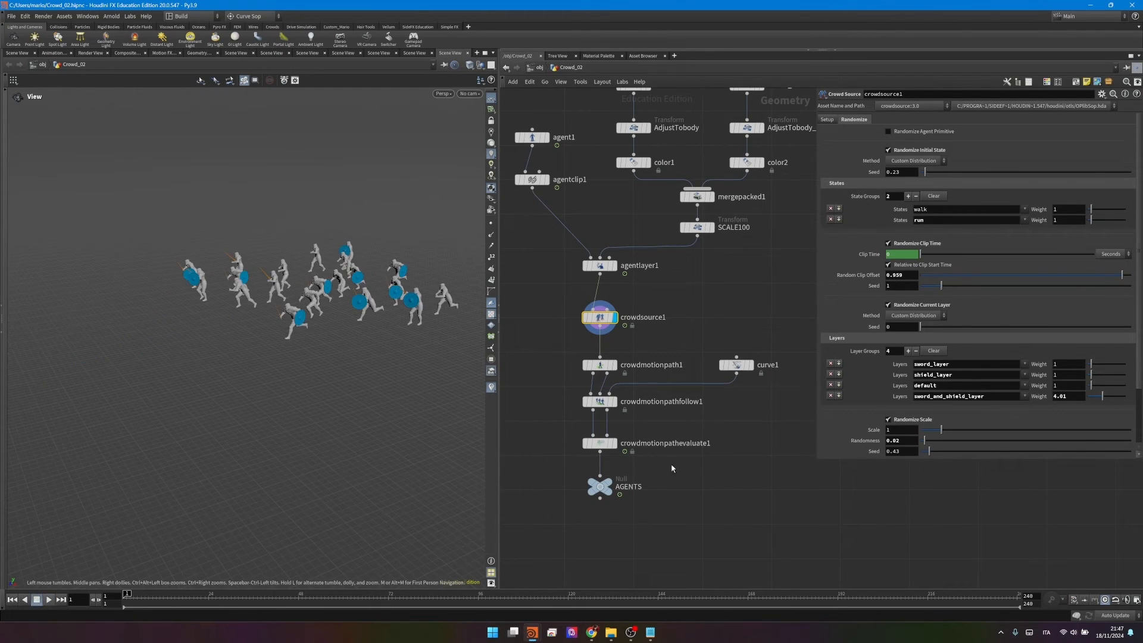
# Step: Display the AGENTS null, play the crowd along its motion paths, and return the timeline to the first frame
pyautogui.moveTo(560, 428); pyautogui.dragTo(559, 426)
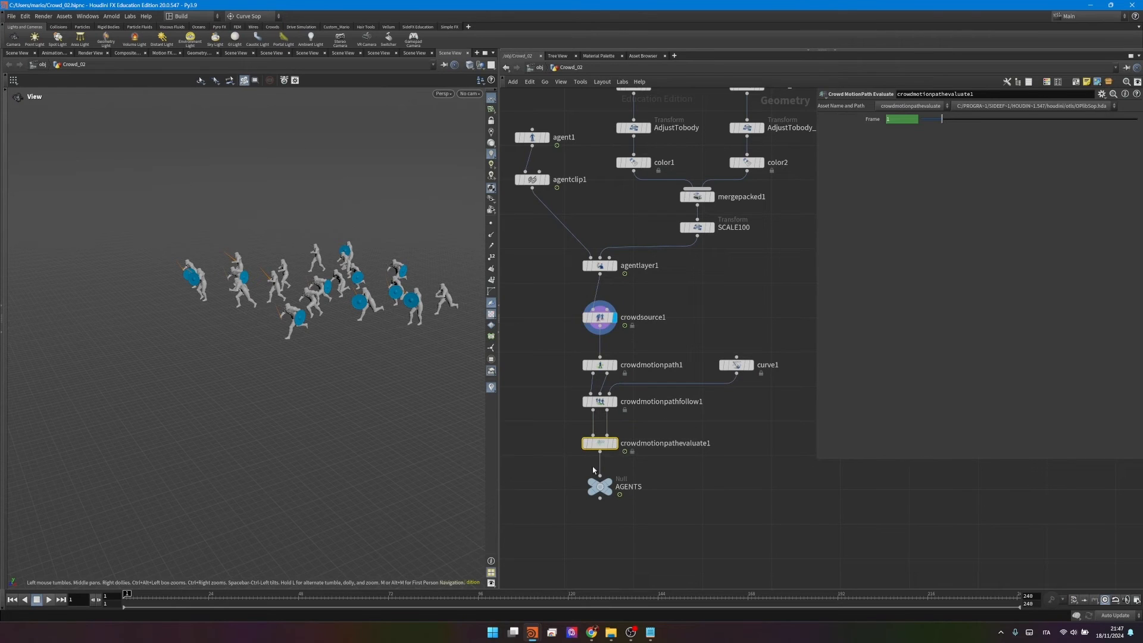
pyautogui.click(609, 484)
pyautogui.moveTo(702, 517); pyautogui.dragTo(569, 476)
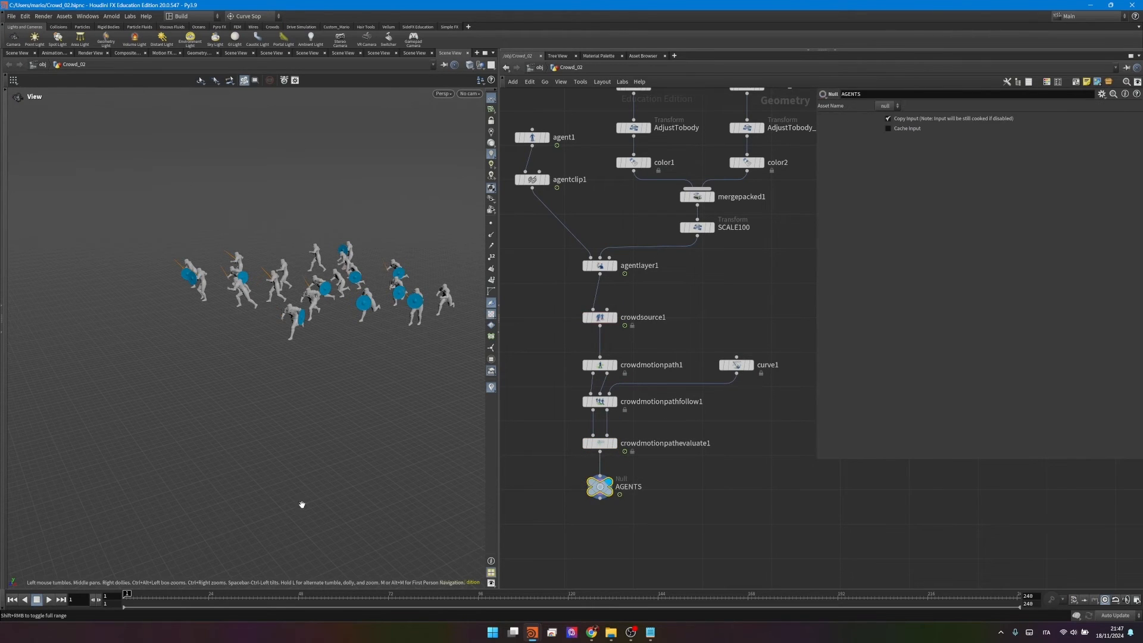
pyautogui.click(49, 600)
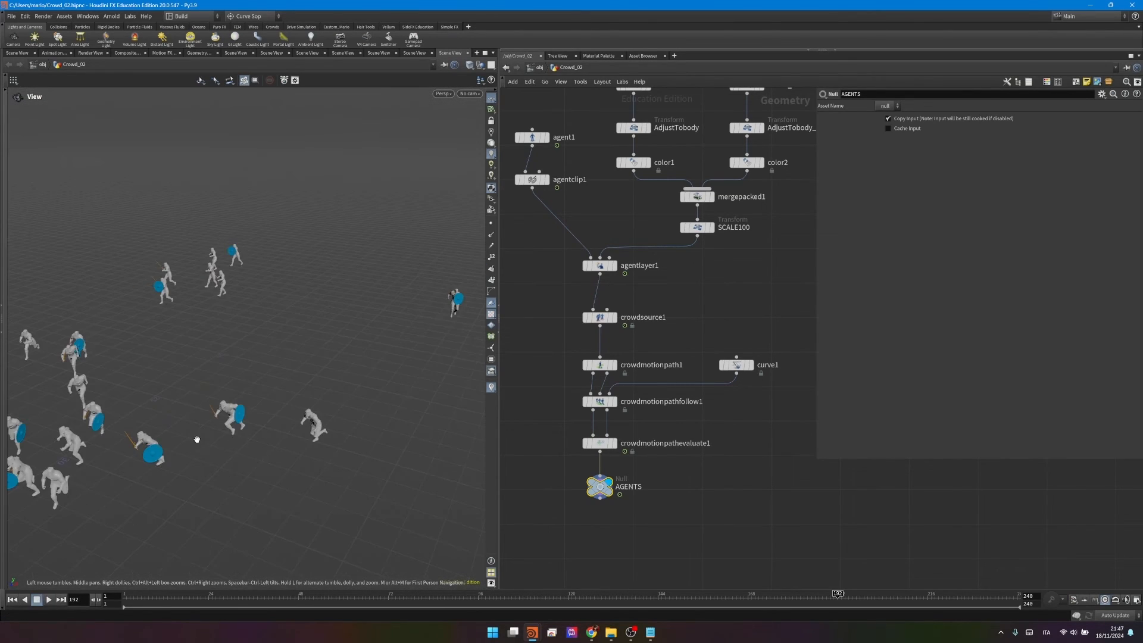
pyautogui.moveTo(197, 439); pyautogui.dragTo(182, 475)
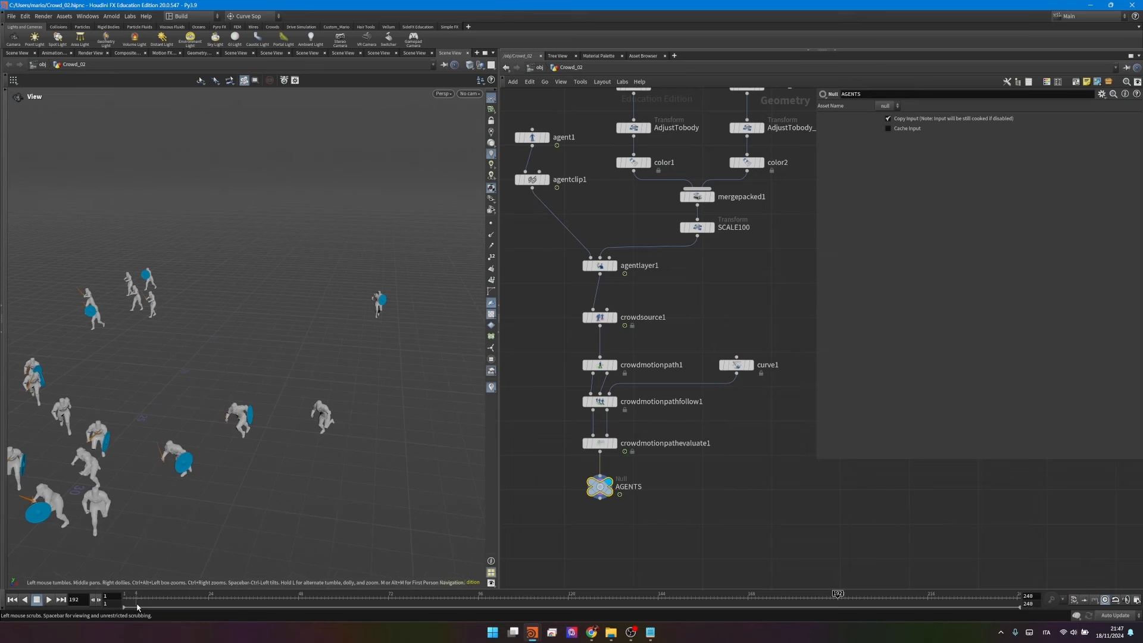
pyautogui.moveTo(137, 607)
pyautogui.mouseDown()
pyautogui.moveTo(232, 597)
pyautogui.moveTo(125, 596)
pyautogui.mouseUp()
# Step: Paste a File node that loads house.obj beside the crowd network and display the house
pyautogui.scroll(-4, 596, 321)
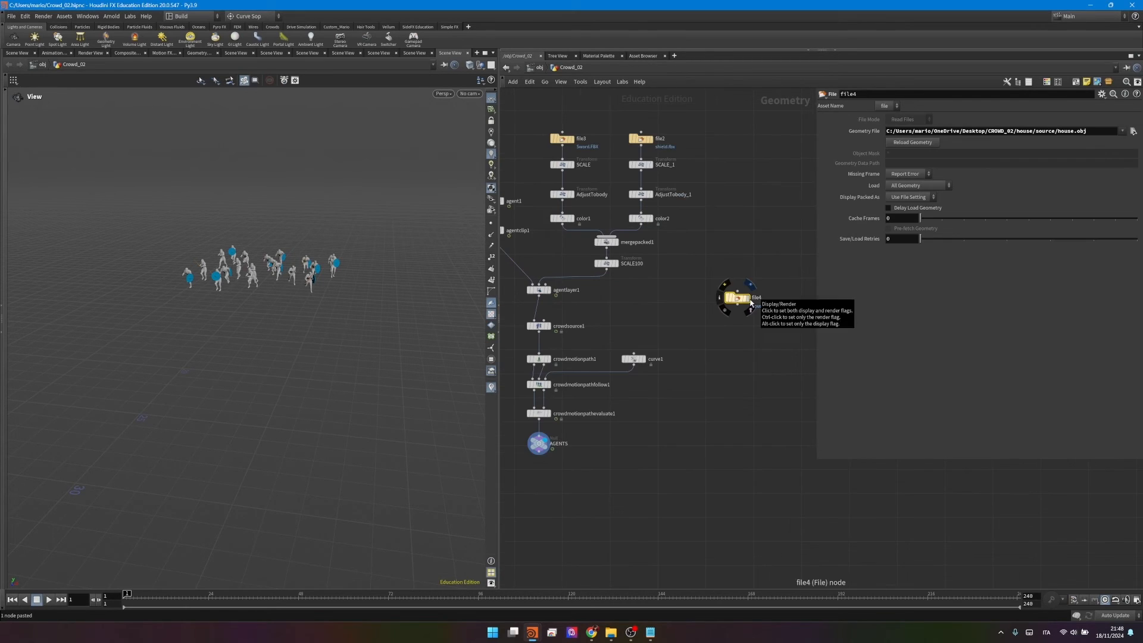
pyautogui.click(748, 299)
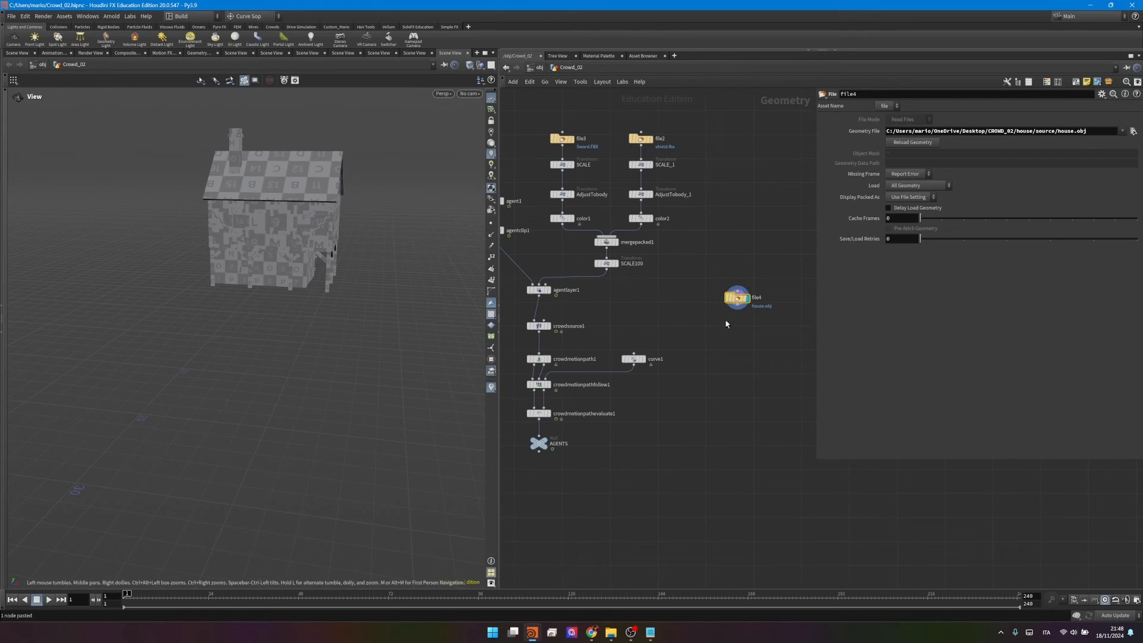
pyautogui.scroll(3, 518, 316)
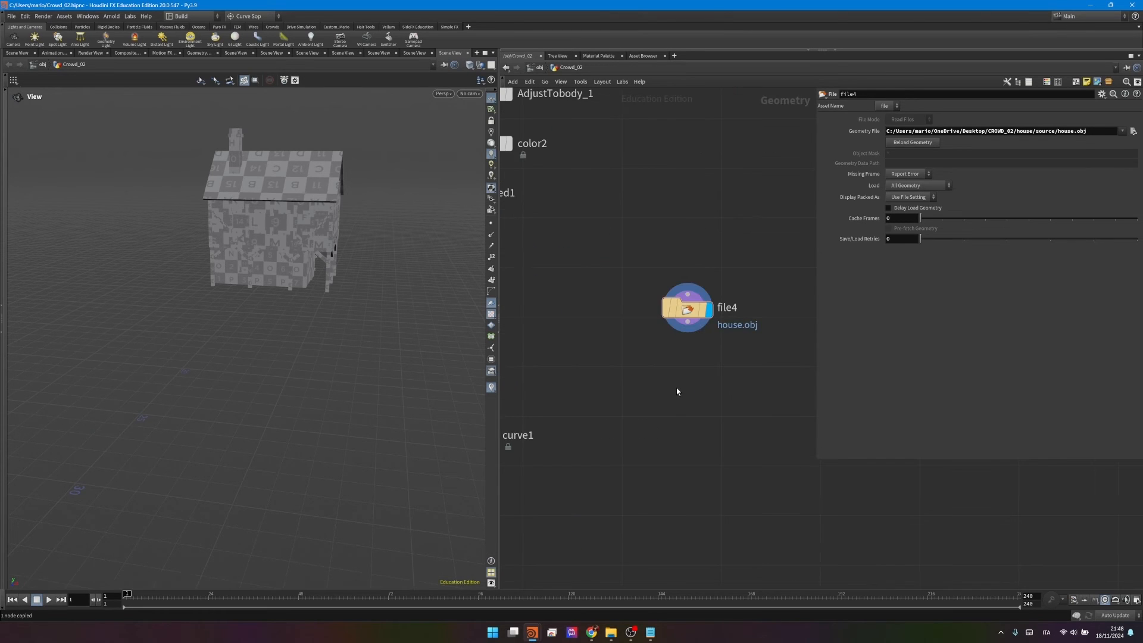
# Step: Connect a Transform node below the house.obj File node, display it, and set its Uniform Scale to 0.48
pyautogui.press('Tab')
pyautogui.write('tra')
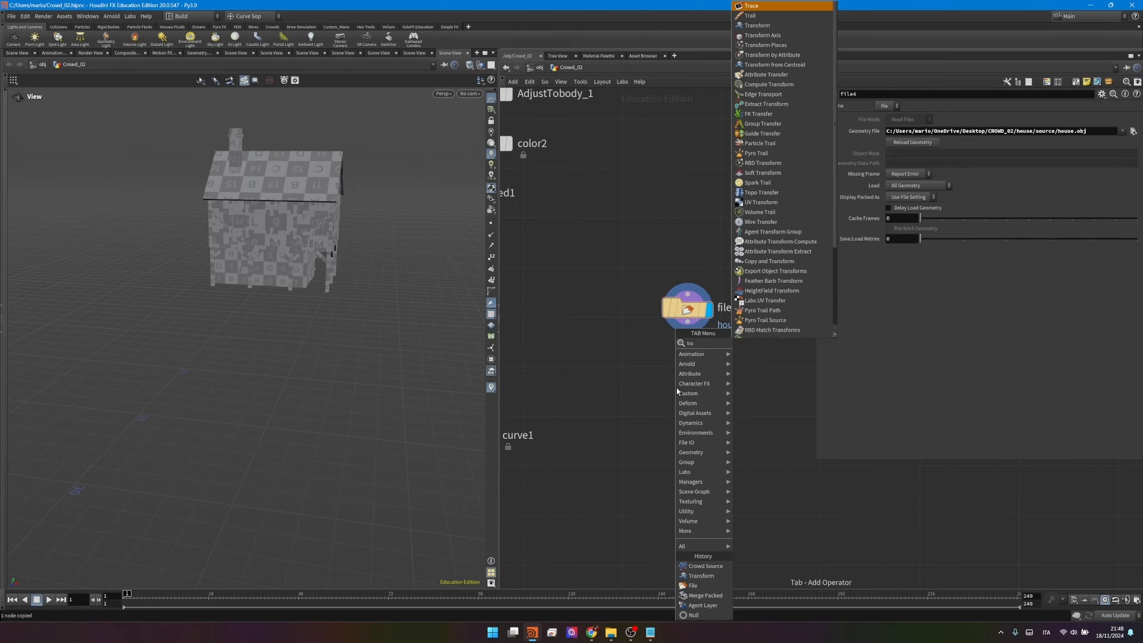
pyautogui.write('n')
pyautogui.press('Return')
pyautogui.click(677, 388)
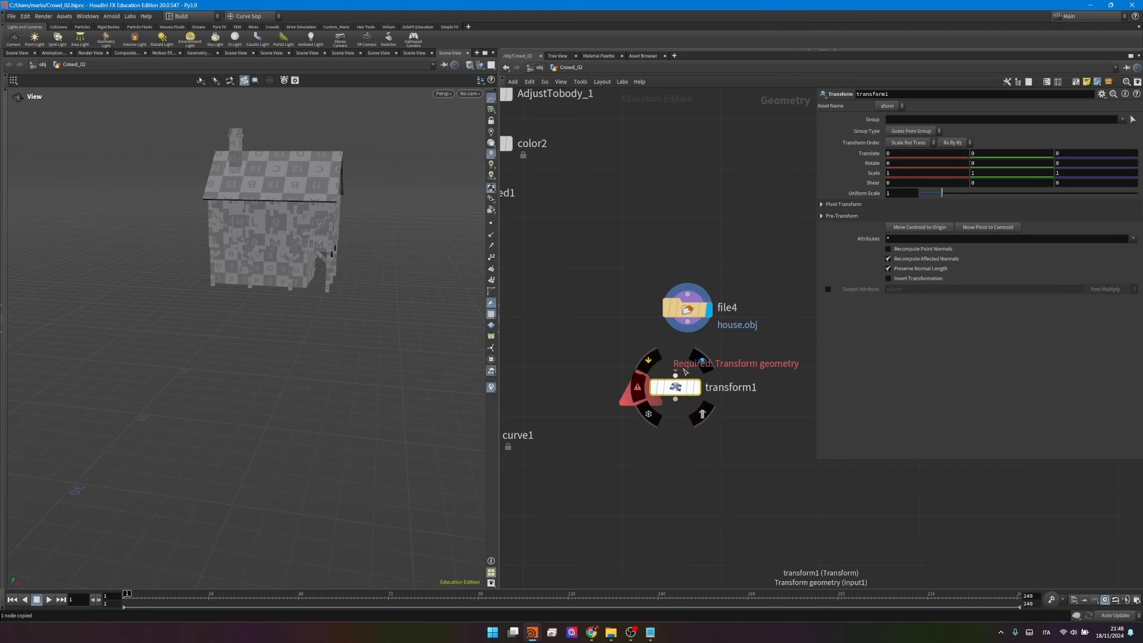
pyautogui.moveTo(688, 320); pyautogui.dragTo(675, 381)
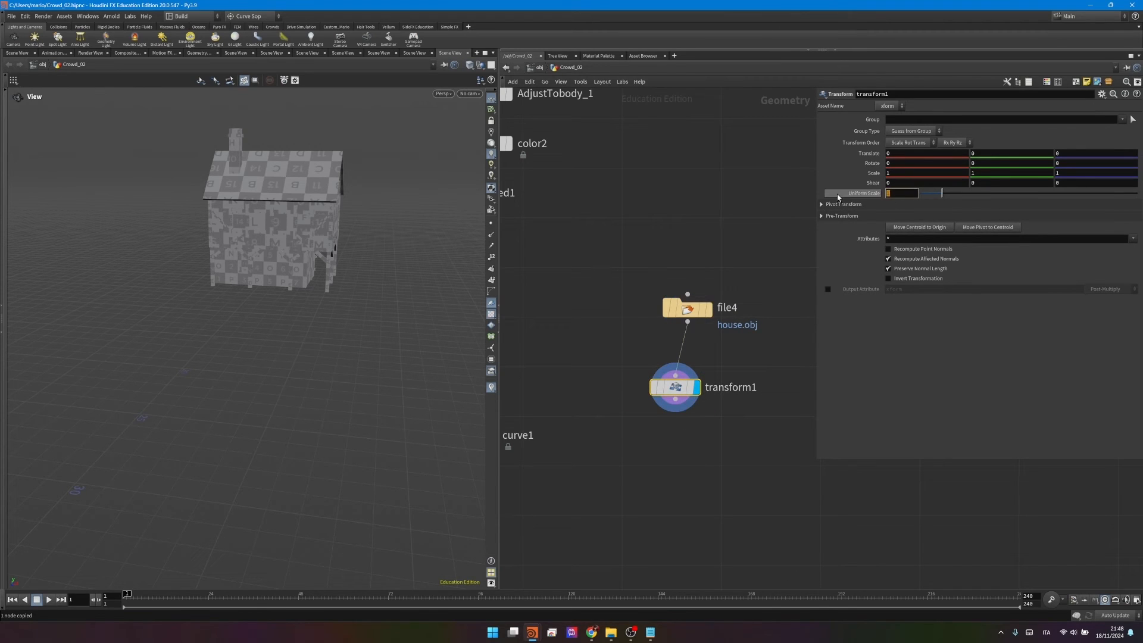
pyautogui.write('0.48')
pyautogui.press('Return')
# Step: Add a Null copy below the house's Transform node and name it HOUSE
pyautogui.scroll(-5, 715, 328)
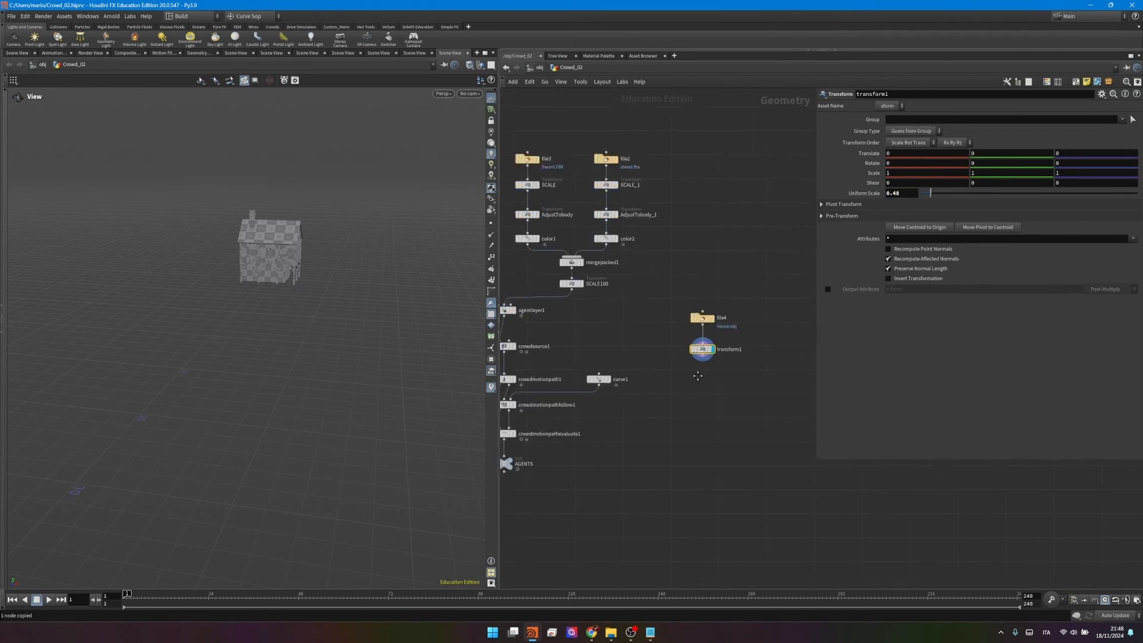
pyautogui.moveTo(664, 456); pyautogui.dragTo(718, 381, button='middle')
pyautogui.hotkey('ctrl', 'v')
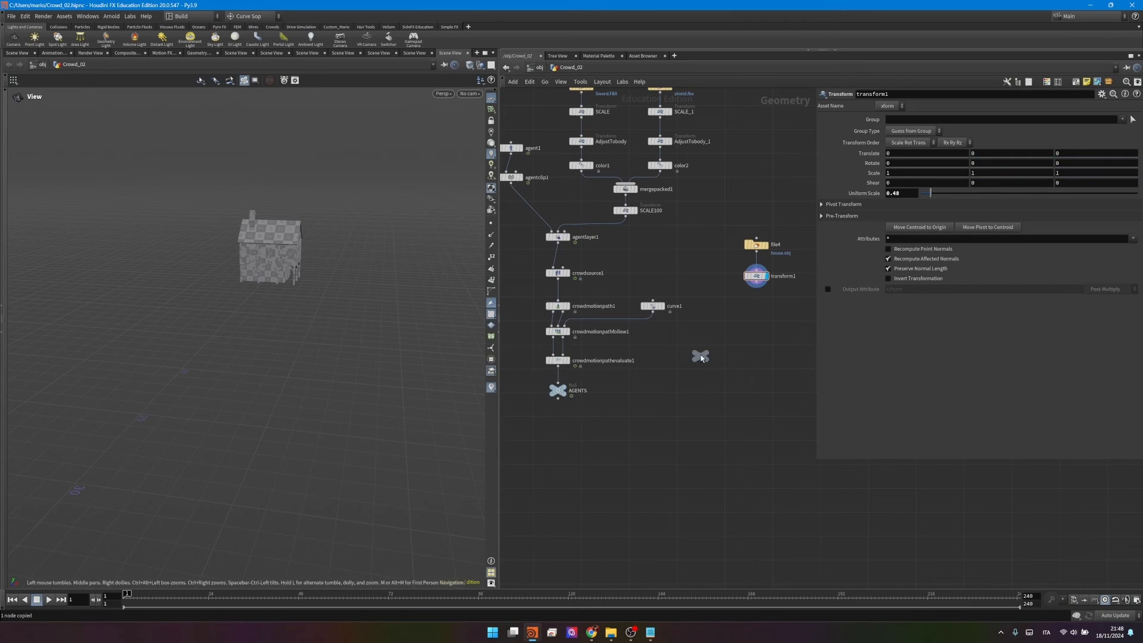
pyautogui.click(763, 322)
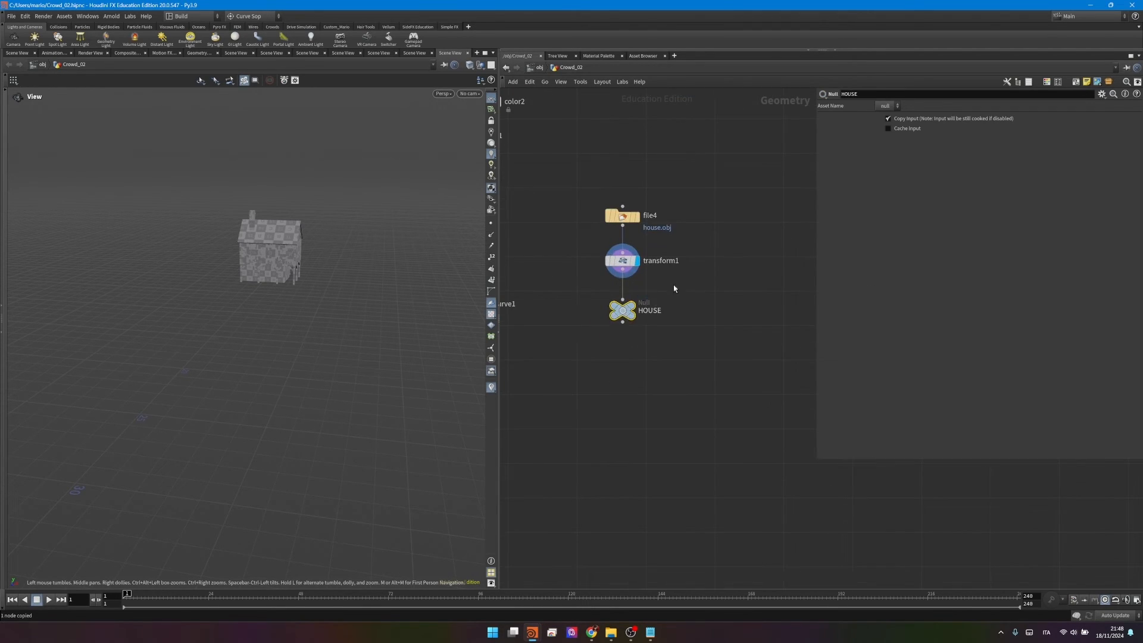
# Step: Add a Grid node beside the house branch, with size 30 by 55 and its centre Z at 11
pyautogui.rightClick(752, 244)
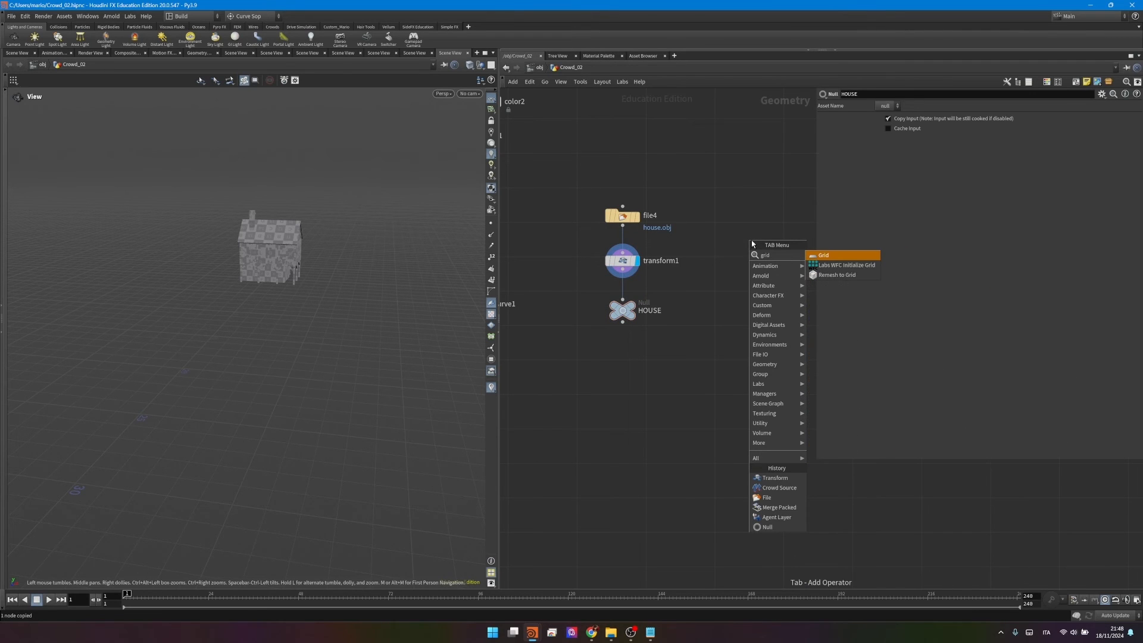
pyautogui.press('Escape')
pyautogui.click(752, 241)
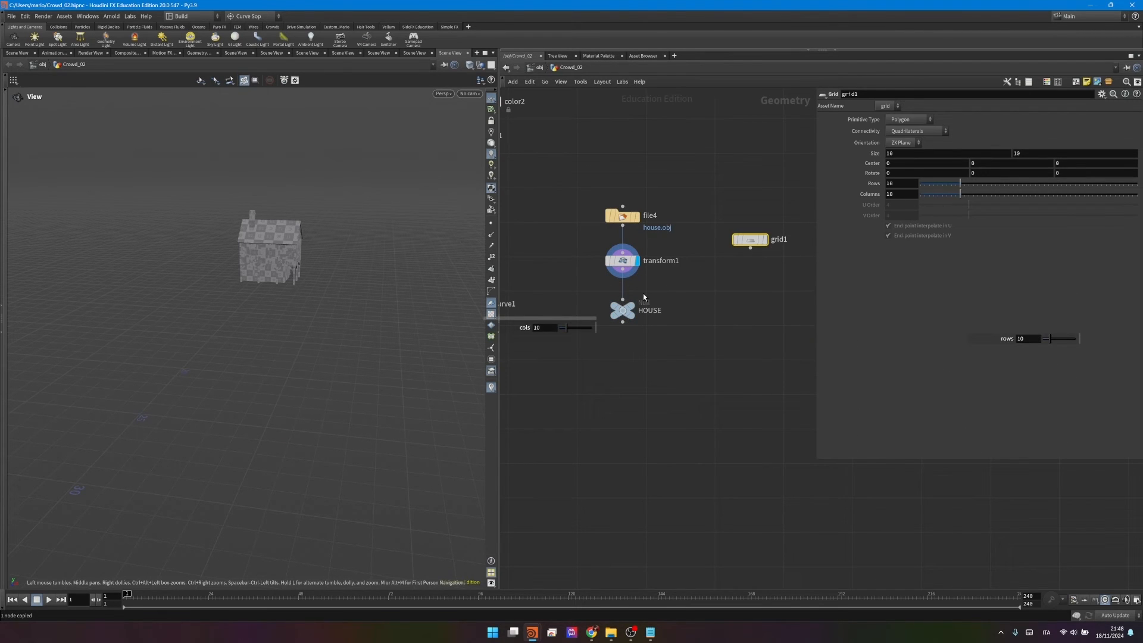
pyautogui.press('h')
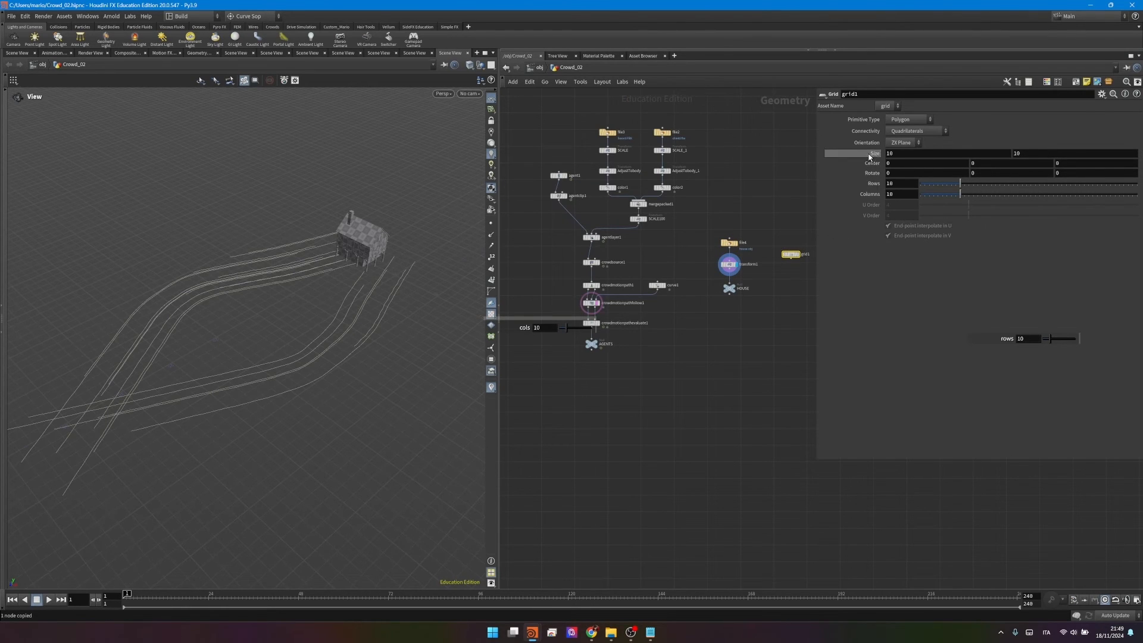
pyautogui.hotkey('ctrl', 'z')
pyautogui.write('3')
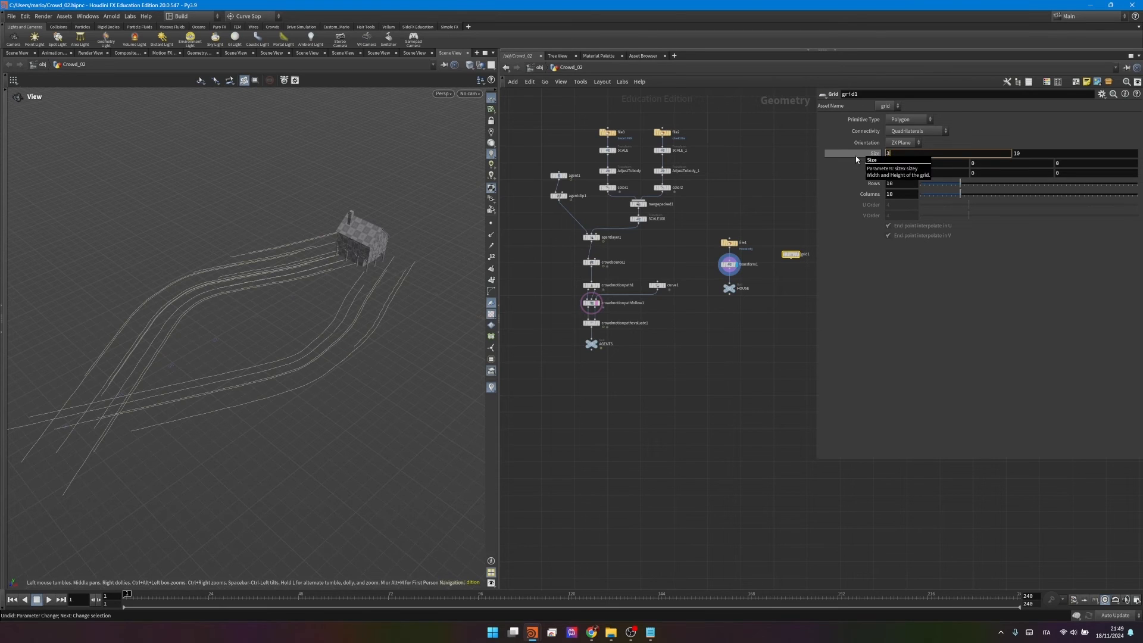
pyautogui.write('0')
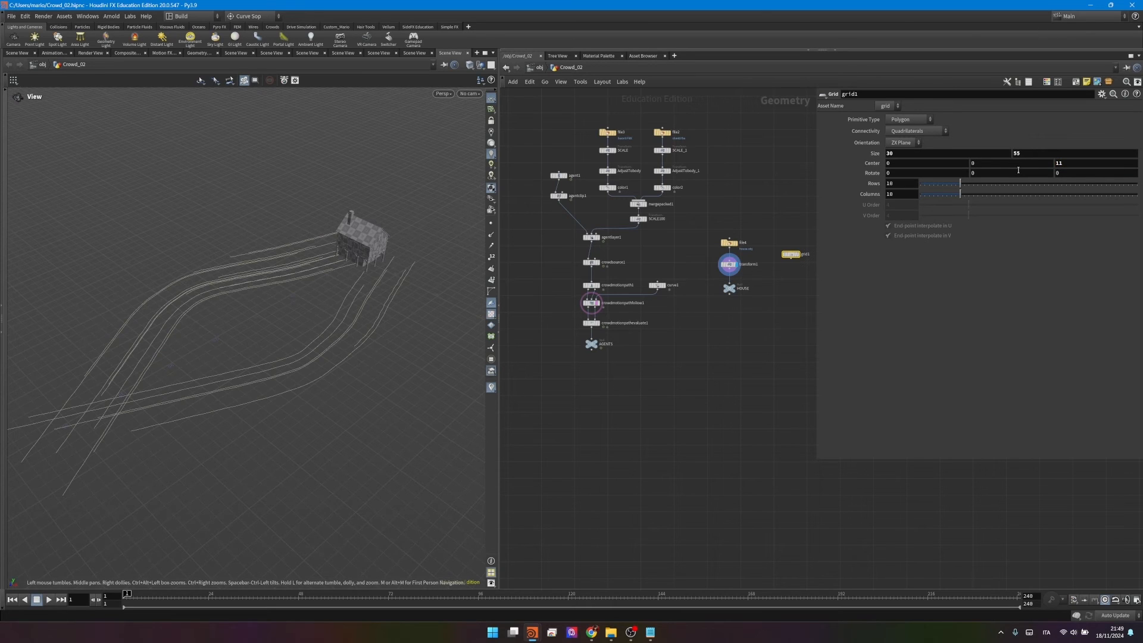
# Step: Duplicate the HOUSE null, connect the copy below the grid, and name it FLOOR
pyautogui.scroll(3, 789, 269)
pyautogui.click(795, 302)
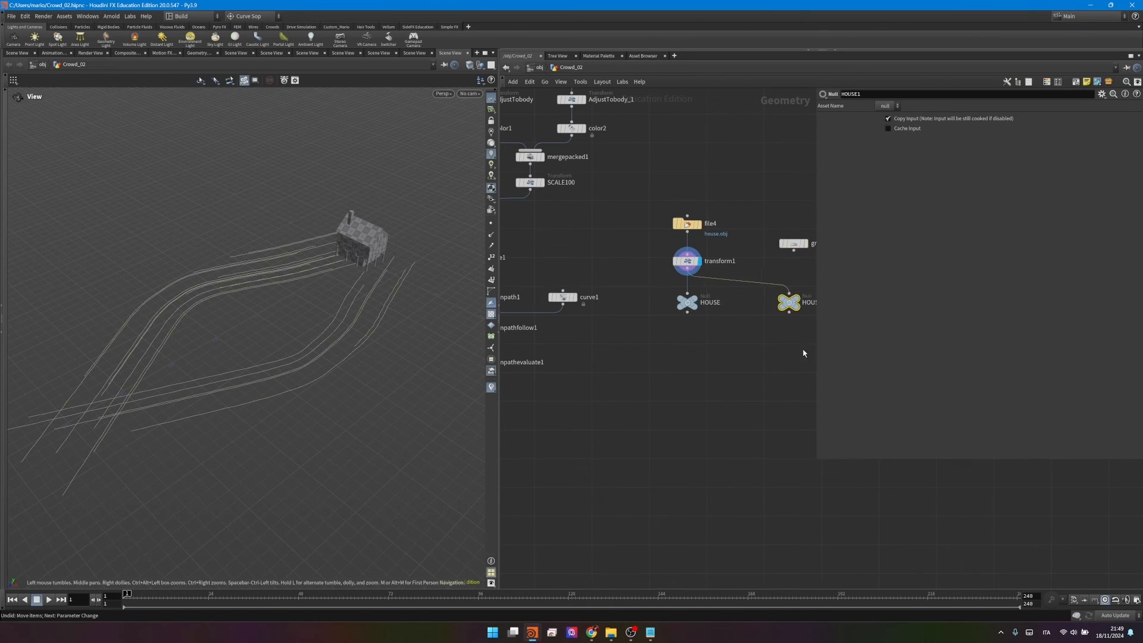
pyautogui.moveTo(811, 305); pyautogui.dragTo(694, 318, button='middle')
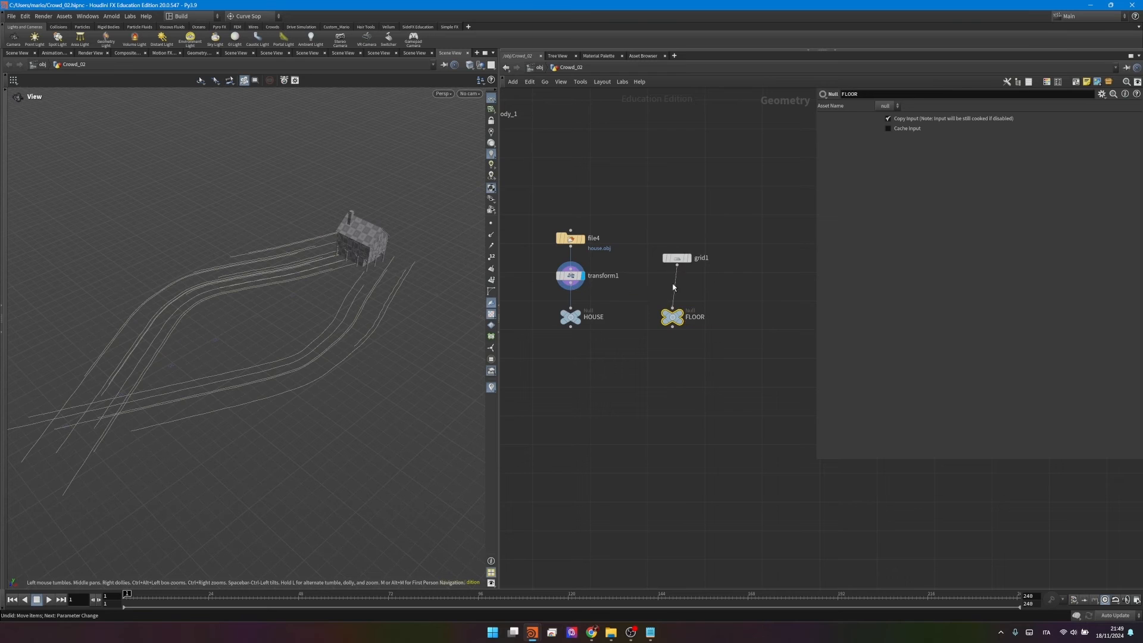
# Step: Select the HOUSE, FLOOR and AGENTS nulls and combine them in a Merge node
pyautogui.scroll(-5, 767, 302)
pyautogui.moveTo(676, 312); pyautogui.dragTo(676, 312)
pyautogui.moveTo(653, 376); pyautogui.dragTo(582, 362)
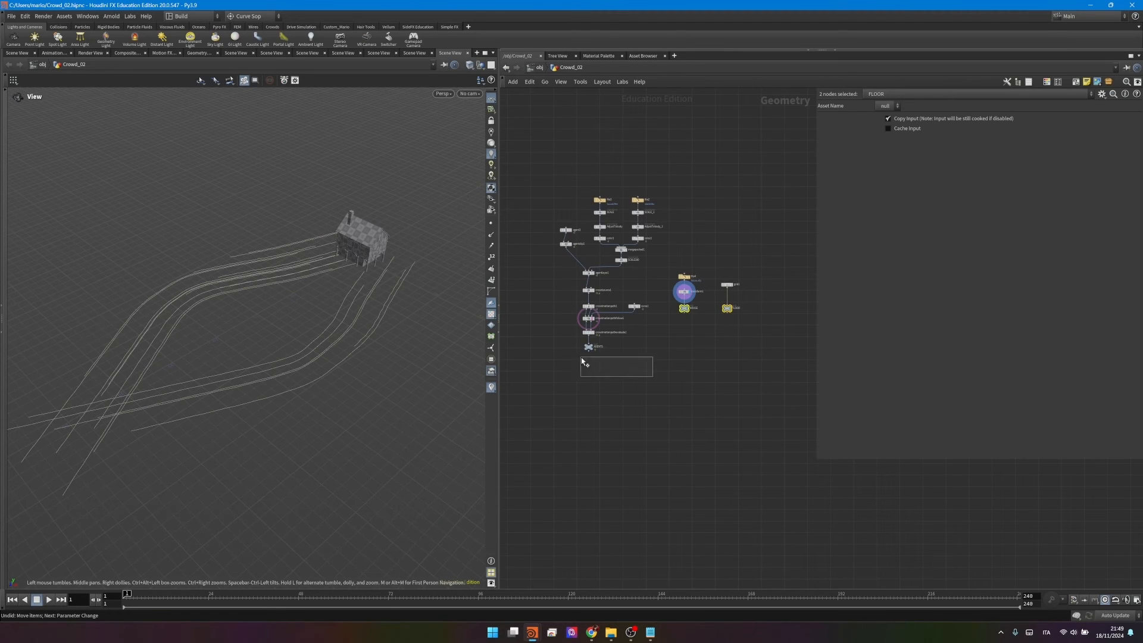
pyautogui.click(588, 352)
pyautogui.press('Tab')
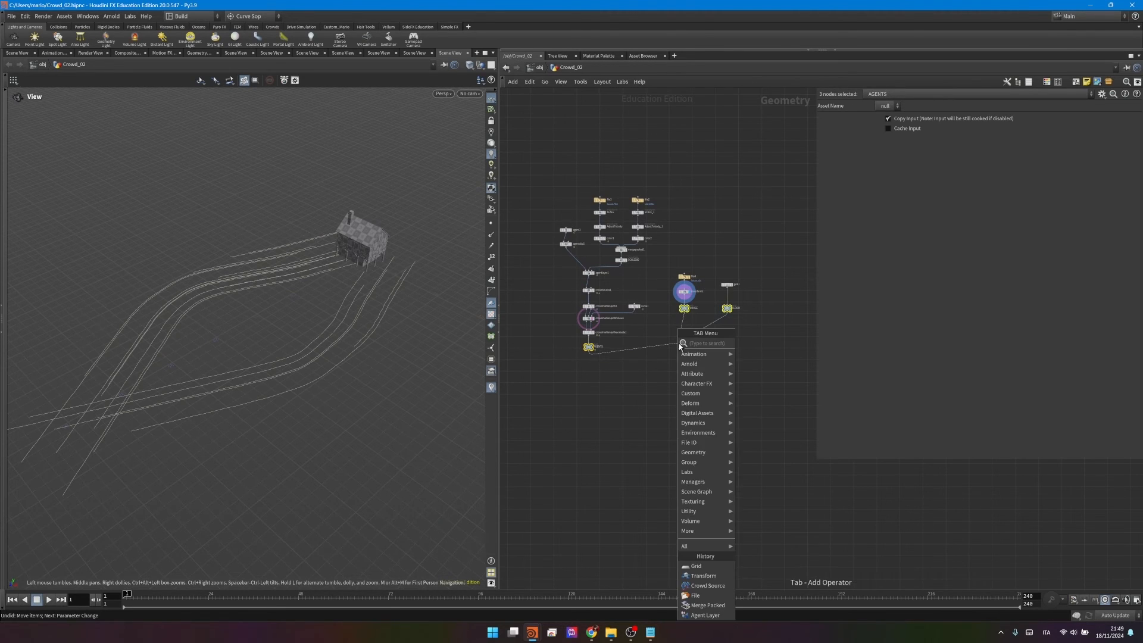
pyautogui.write('mer')
pyautogui.press('Return')
pyautogui.click(679, 359)
# Step: Add a Null named OUT below the Merge node and display the combined house, floor and crowd
pyautogui.scroll(4, 686, 352)
pyautogui.click(668, 417)
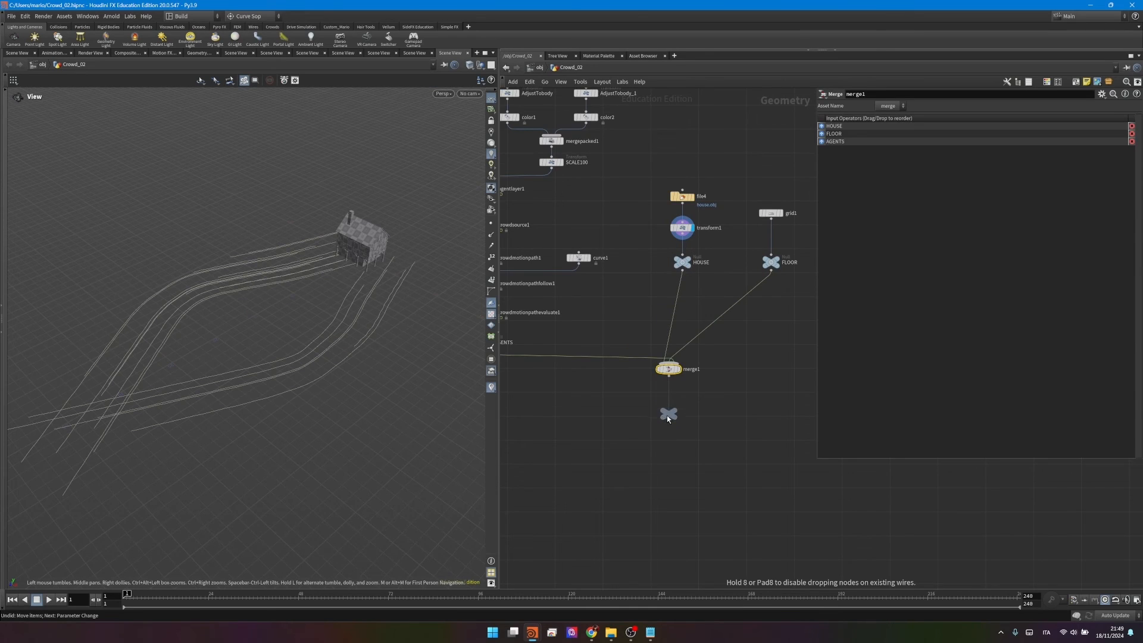
pyautogui.scroll(4, 669, 408)
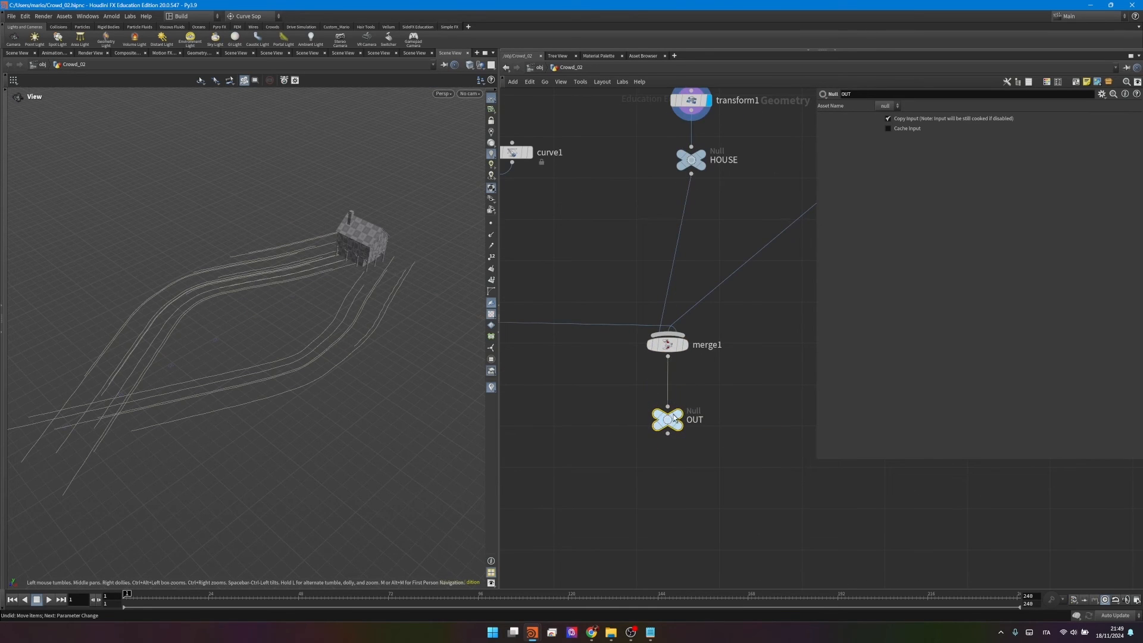
pyautogui.click(678, 415)
pyautogui.moveTo(382, 244); pyautogui.dragTo(349, 232)
pyautogui.moveTo(350, 232); pyautogui.dragTo(273, 298, button='middle')
pyautogui.moveTo(273, 298); pyautogui.dragTo(363, 291, button='right')
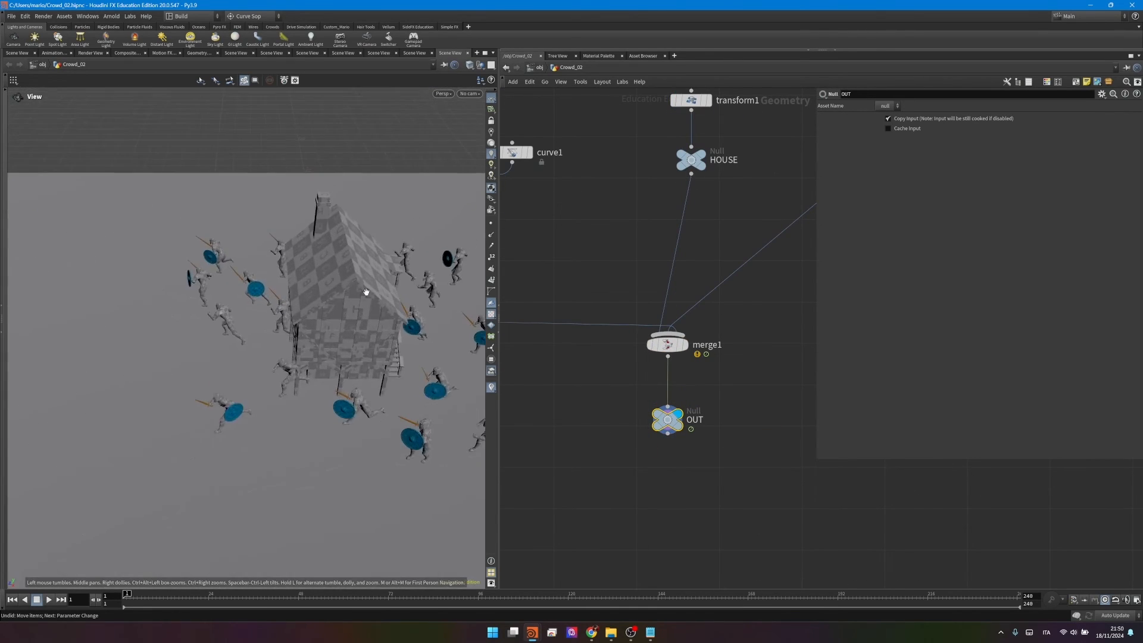
pyautogui.moveTo(363, 292); pyautogui.dragTo(279, 325)
# Step: Insert a Crowd MotionPath Avoid node between crowdmotionpathfollow1 and crowdmotionpathevaluate1
pyautogui.scroll(-2, 587, 245)
pyautogui.scroll(-2, 587, 245)
pyautogui.moveTo(587, 245); pyautogui.dragTo(683, 304, button='middle')
pyautogui.scroll(3, 533, 288)
pyautogui.moveTo(613, 418); pyautogui.dragTo(575, 339)
pyautogui.click(640, 293)
pyautogui.press('Tab')
pyautogui.press('Return')
pyautogui.click(639, 294)
pyautogui.moveTo(639, 296); pyautogui.dragTo(576, 315)
pyautogui.moveTo(576, 315); pyautogui.dragTo(584, 343, button='middle')
pyautogui.scroll(-1, 585, 328)
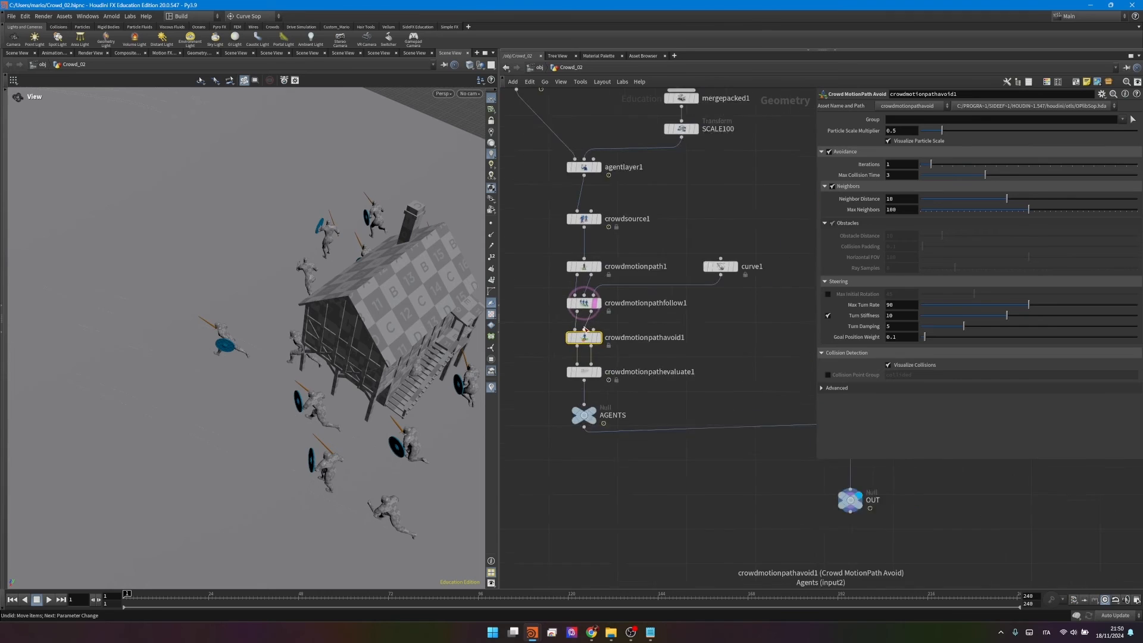
# Step: Connect HOUSE to the obstacle input of the Crowd MotionPath Avoid node and display the resulting paths
pyautogui.scroll(1, 585, 322)
pyautogui.click(595, 330)
pyautogui.scroll(-4, 701, 311)
pyautogui.moveTo(738, 317); pyautogui.dragTo(628, 325, button='middle')
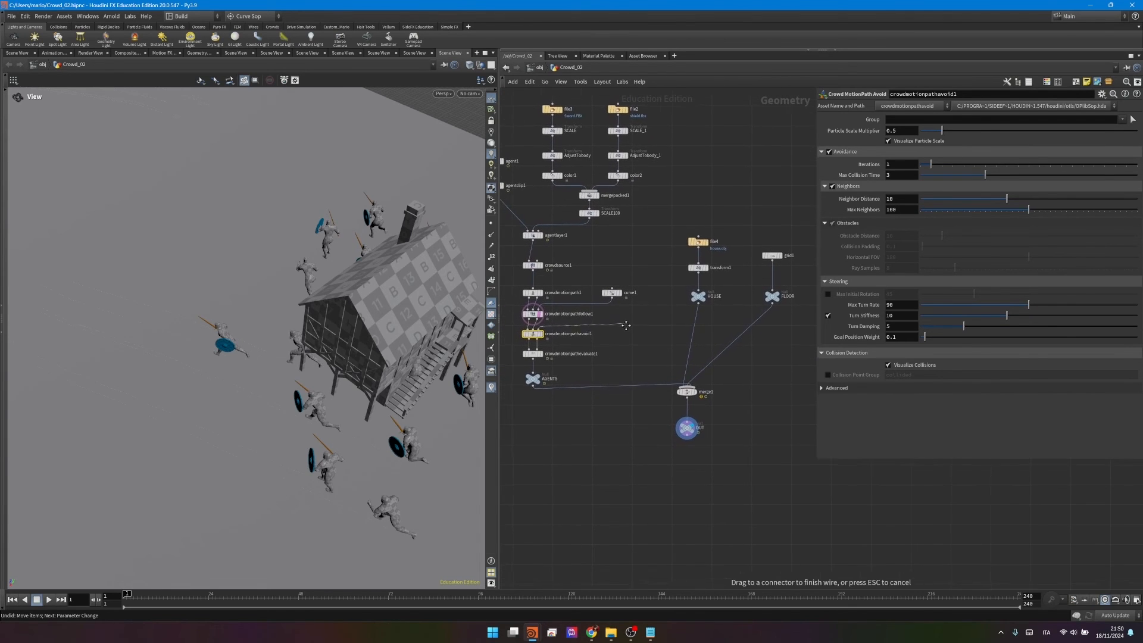
pyautogui.click(700, 306)
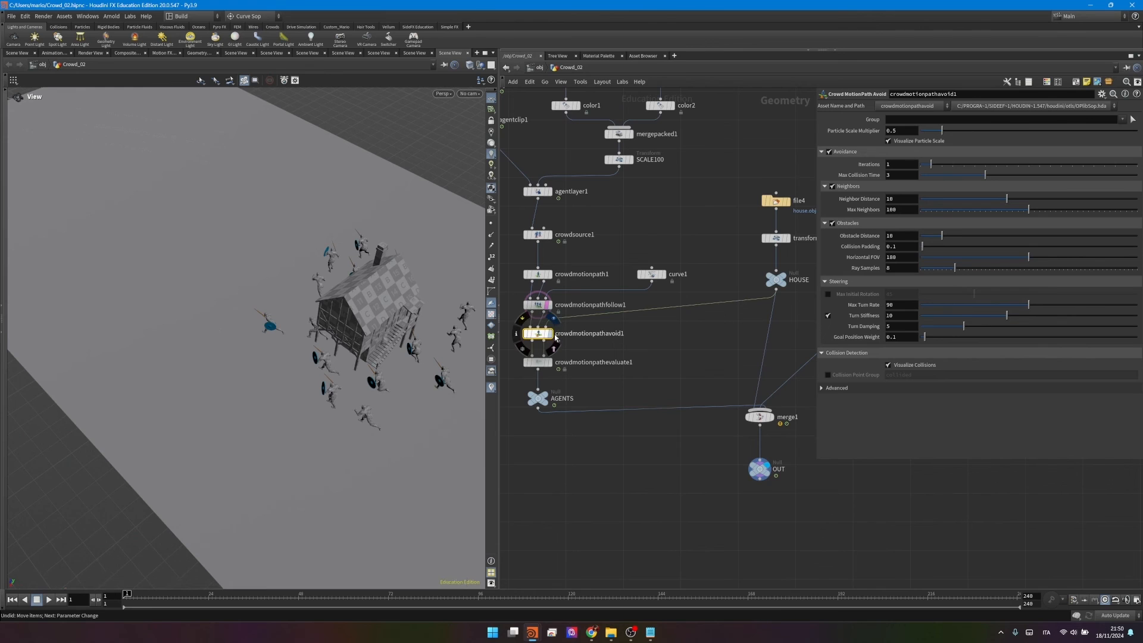
pyautogui.click(550, 334)
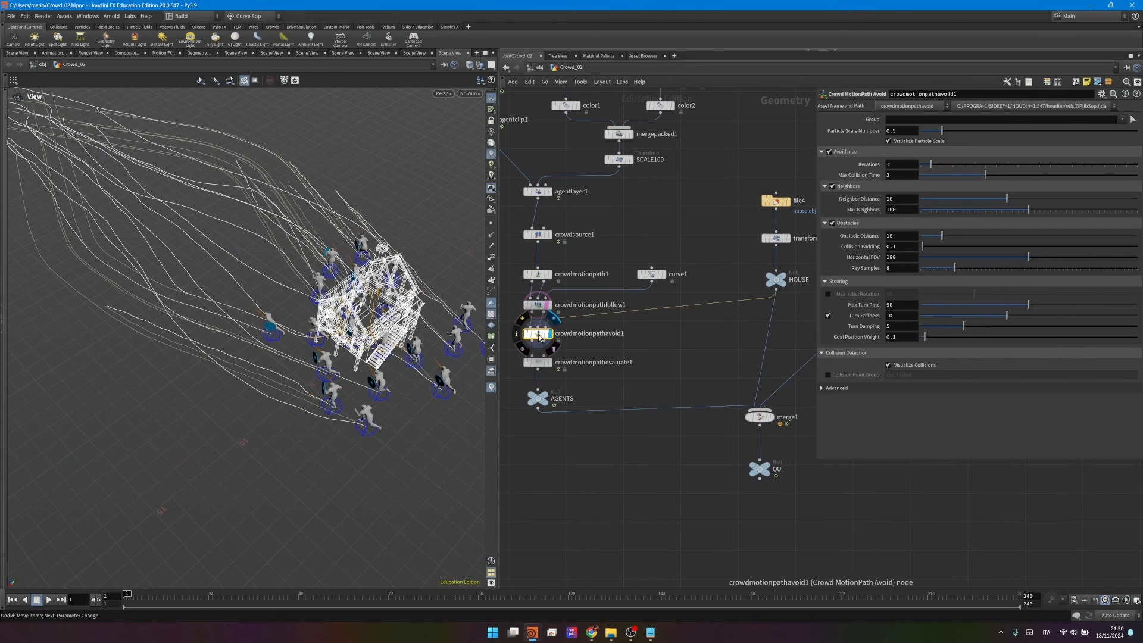
pyautogui.moveTo(265, 298); pyautogui.dragTo(325, 291)
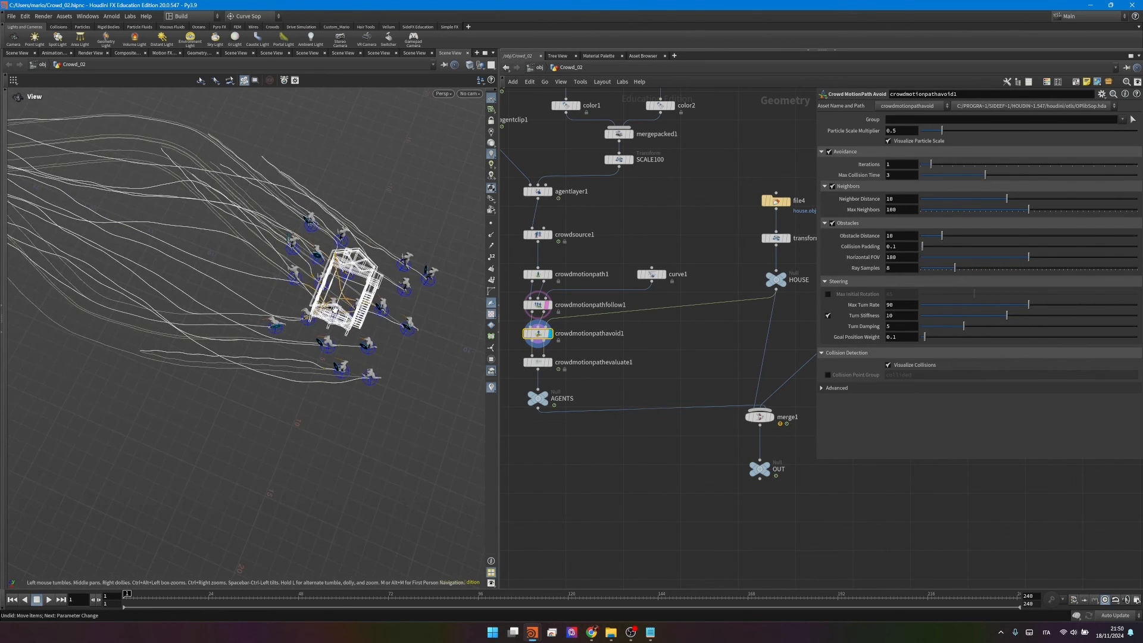
# Step: Move the house on transform1 to about X 1.72, Z 9.53 and rotate it about 61.8 degrees around Y
pyautogui.moveTo(718, 308); pyautogui.dragTo(643, 318, button='middle')
pyautogui.click(674, 276)
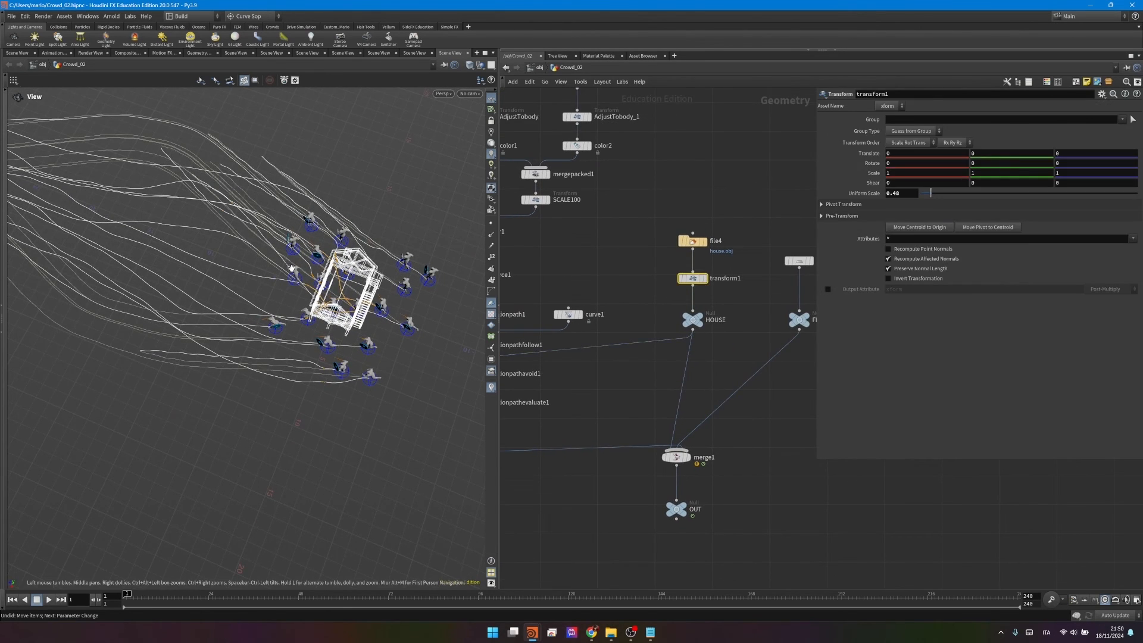
pyautogui.press('Return')
pyautogui.moveTo(297, 323); pyautogui.dragTo(160, 296)
pyautogui.press('r')
pyautogui.moveTo(237, 351); pyautogui.dragTo(358, 286)
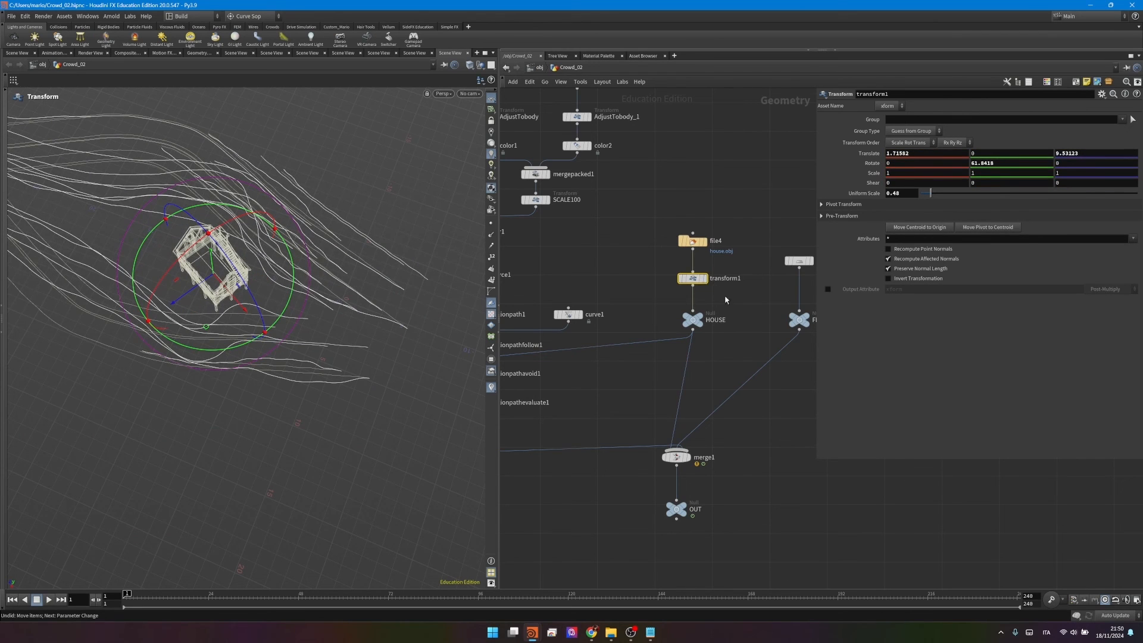
# Step: Duplicate transform1 from file4 to replace HOUSE as merge1's input, and set the original's Uniform Scale to 0.3
pyautogui.keyDown('alt'); pyautogui.moveTo(699, 282); pyautogui.dragTo(753, 309); pyautogui.keyUp('alt')
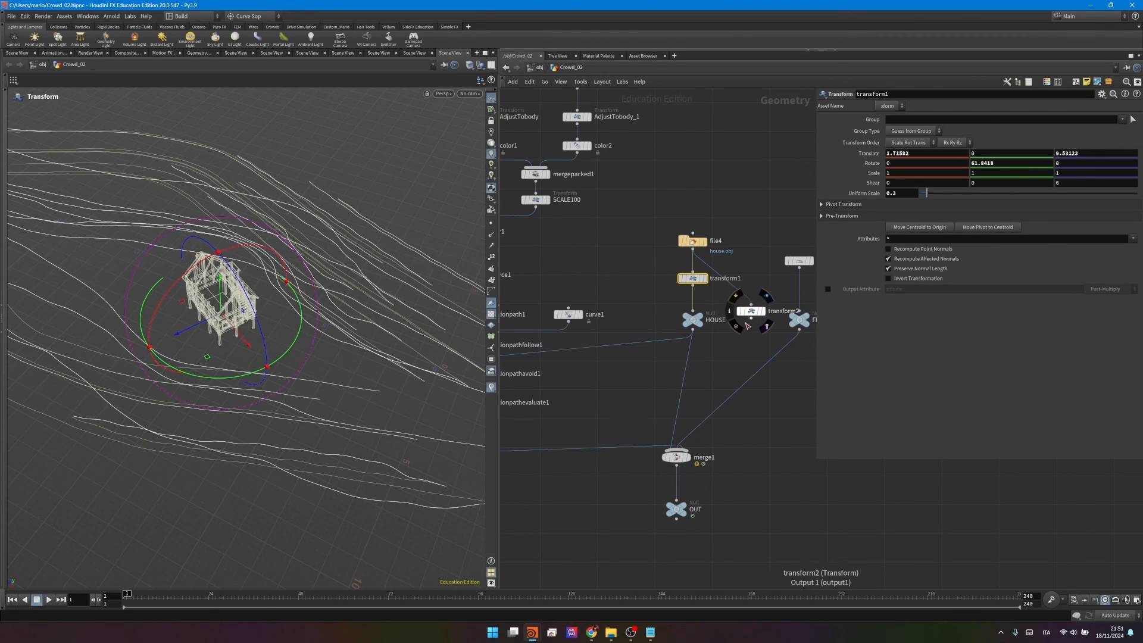
pyautogui.press('y')
pyautogui.moveTo(707, 358); pyautogui.dragTo(673, 367)
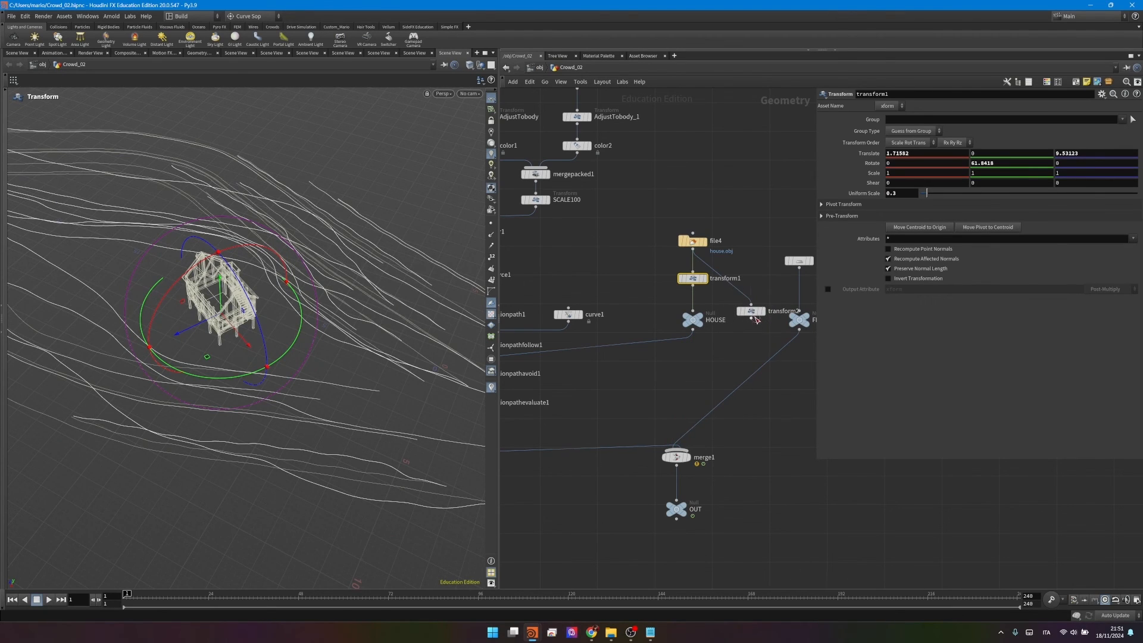
pyautogui.click(752, 318)
pyautogui.click(683, 449)
pyautogui.moveTo(741, 313); pyautogui.dragTo(740, 314)
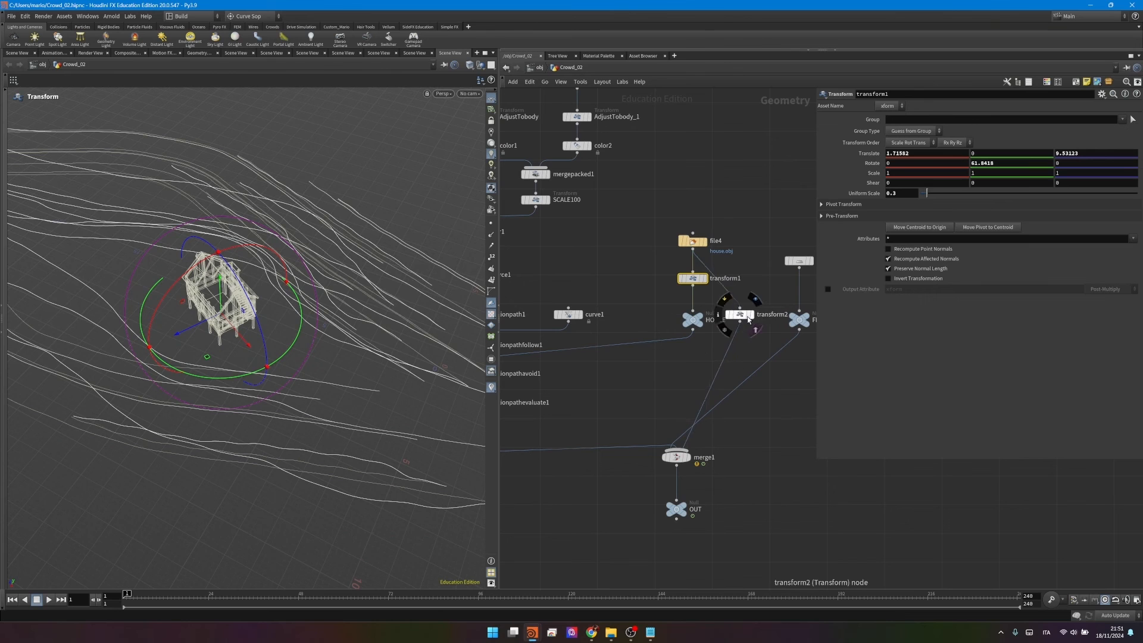
# Step: Template transform2, then move its house to about X 1.53, Z 9.63 and rotate it about 72.3 degrees around Y
pyautogui.click(748, 317)
pyautogui.keyDown('alt'); pyautogui.moveTo(164, 288); pyautogui.dragTo(253, 295); pyautogui.keyUp('alt')
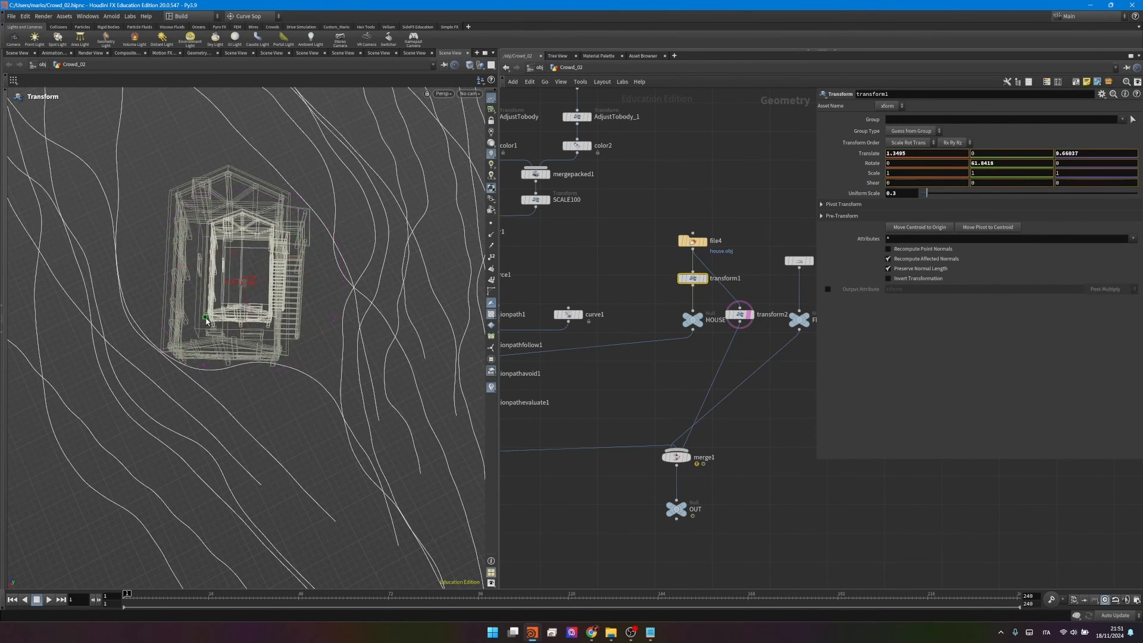
pyautogui.hotkey('ctrl', 'z')
pyautogui.click(741, 317)
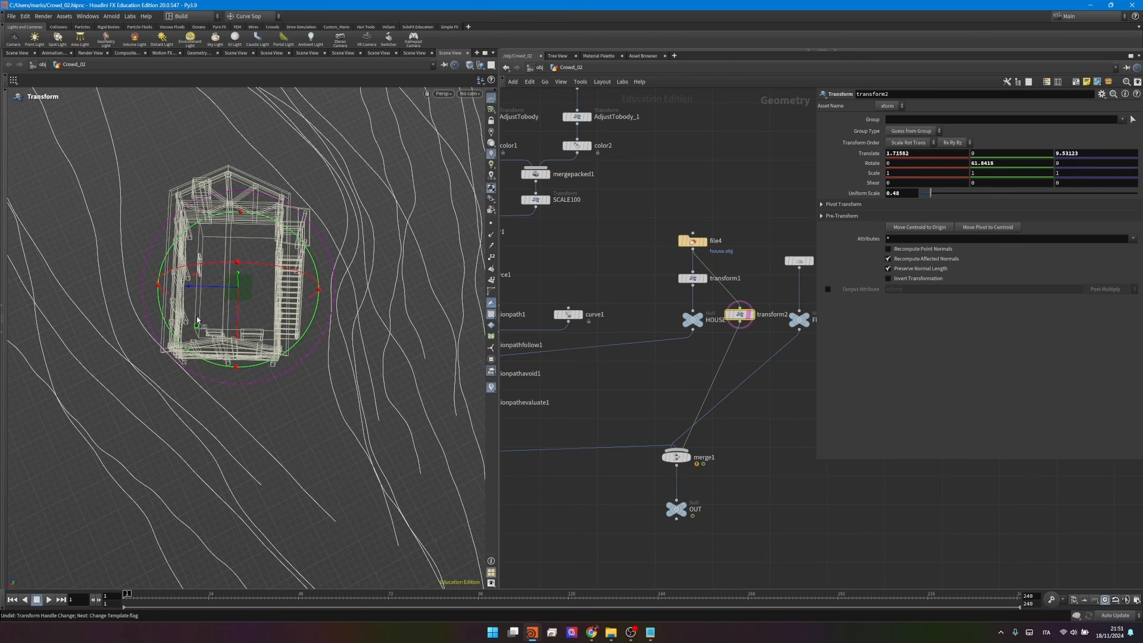
pyautogui.moveTo(238, 288); pyautogui.dragTo(242, 281)
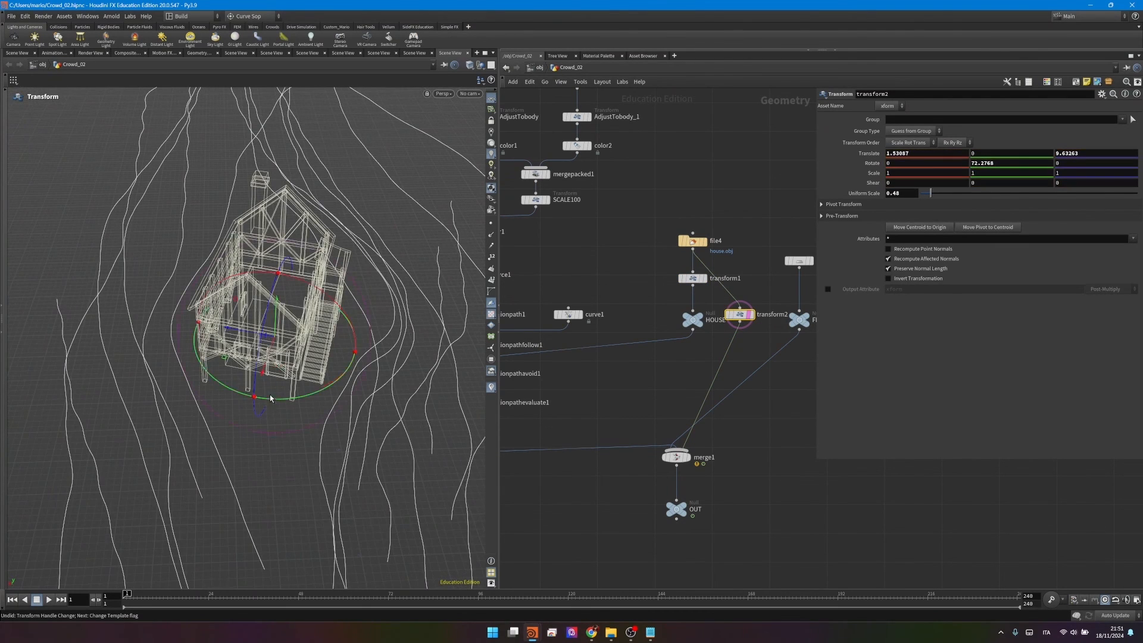
pyautogui.keyDown('alt'); pyautogui.moveTo(361, 275); pyautogui.dragTo(383, 322); pyautogui.keyUp('alt')
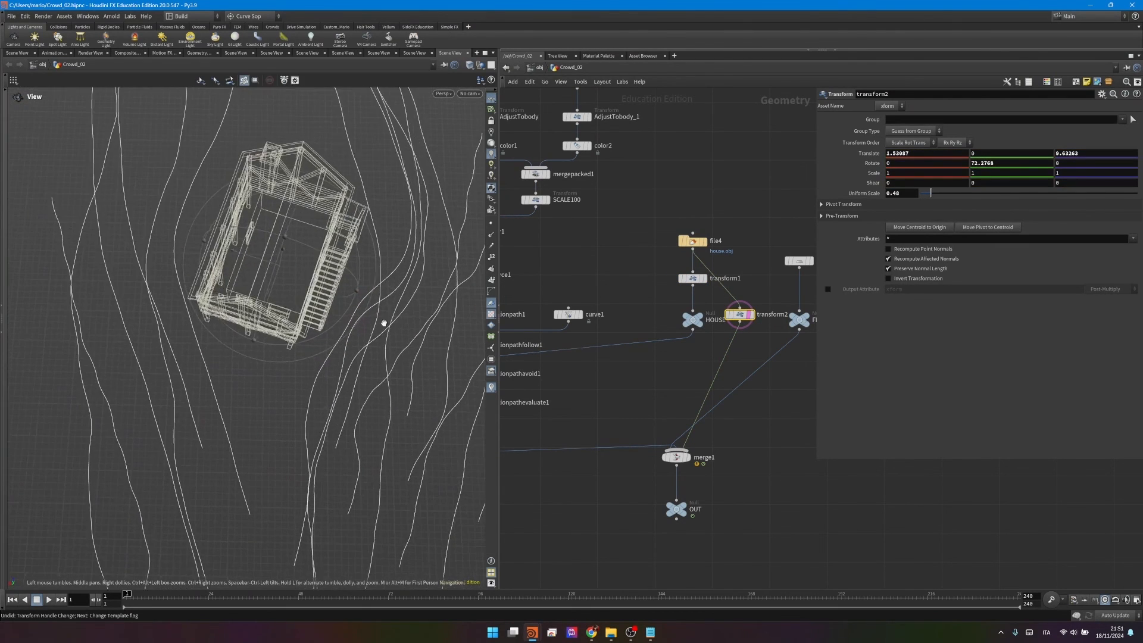
# Step: Display the OUT node to show the crowd, house and floor together
pyautogui.moveTo(677, 512); pyautogui.dragTo(713, 381, button='middle')
pyautogui.scroll(3, 713, 381)
pyautogui.click(713, 382)
pyautogui.click(712, 383)
pyautogui.keyDown('alt'); pyautogui.moveTo(227, 268); pyautogui.dragTo(383, 242); pyautogui.keyUp('alt')
pyautogui.keyDown('alt'); pyautogui.moveTo(387, 242); pyautogui.dragTo(188, 301, button='right'); pyautogui.keyUp('alt')
# Step: Insert a Color node between grid1 and FLOOR and set its color to grey 0.333, 0.333, 0.333
pyautogui.scroll(-3, 663, 205)
pyautogui.moveTo(663, 206); pyautogui.dragTo(584, 356, button='middle')
pyautogui.click(715, 357)
pyautogui.press('Tab')
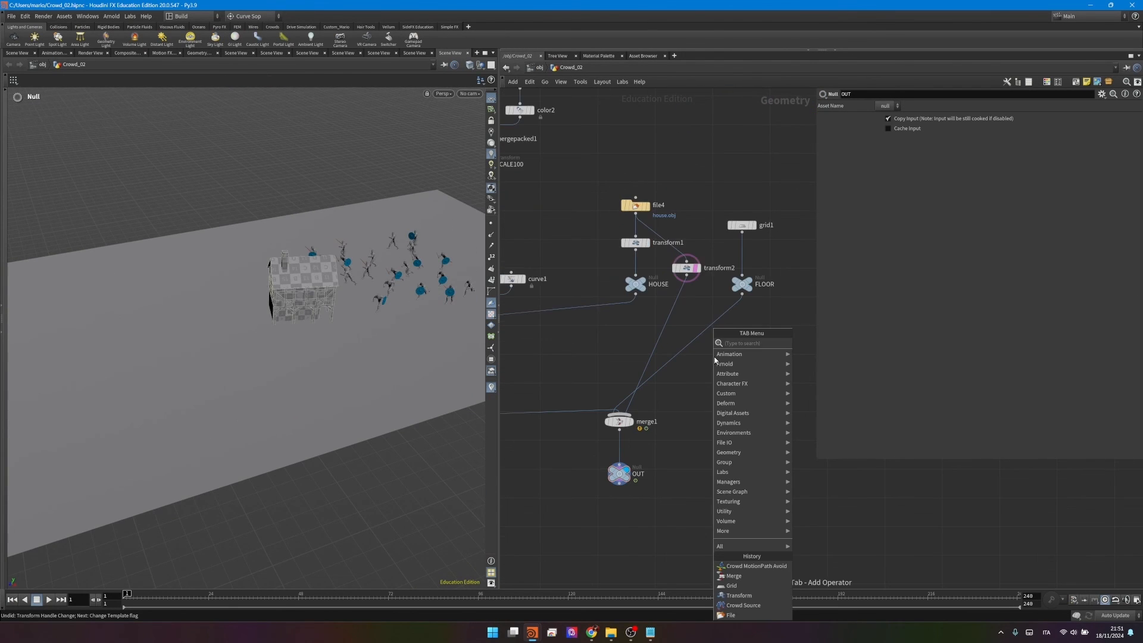
pyautogui.write('color')
pyautogui.press('Return')
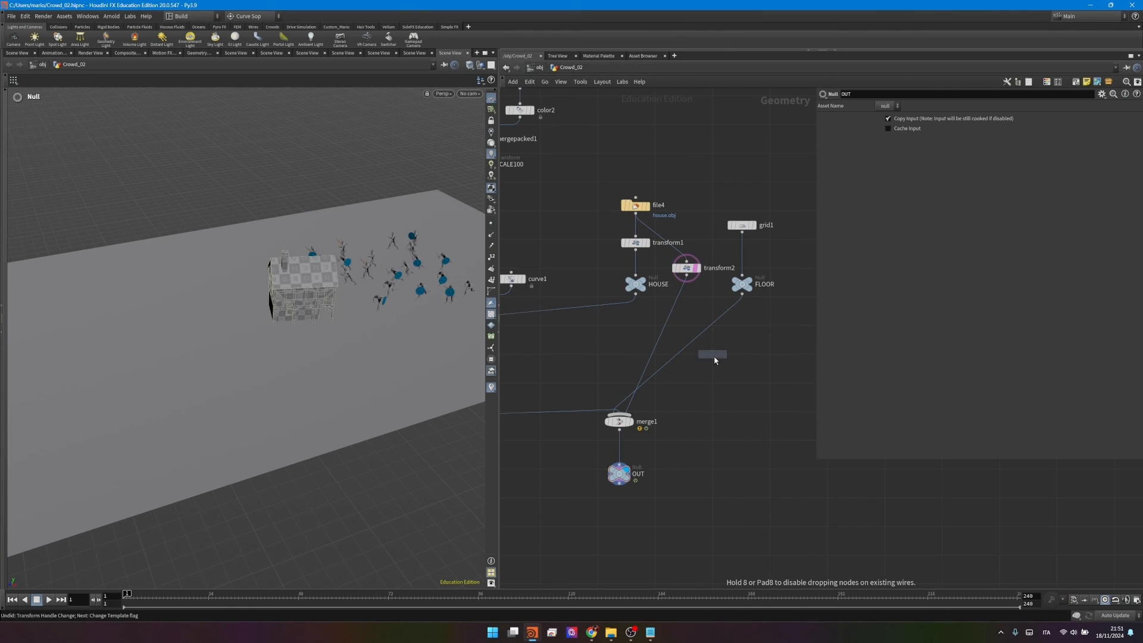
pyautogui.click(743, 269)
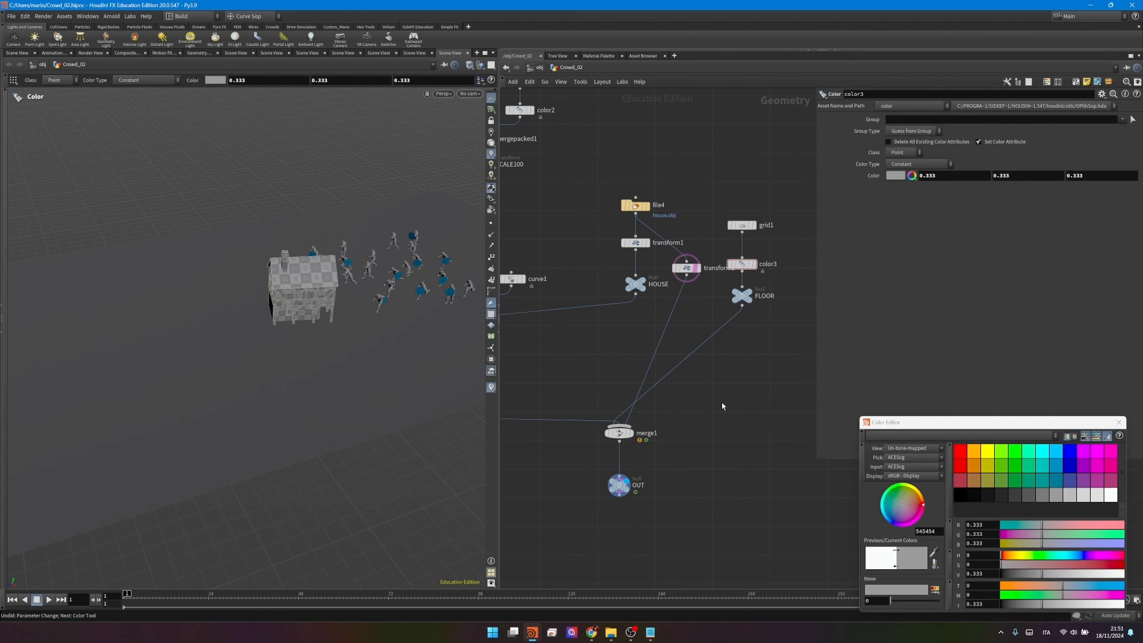
pyautogui.click(1119, 422)
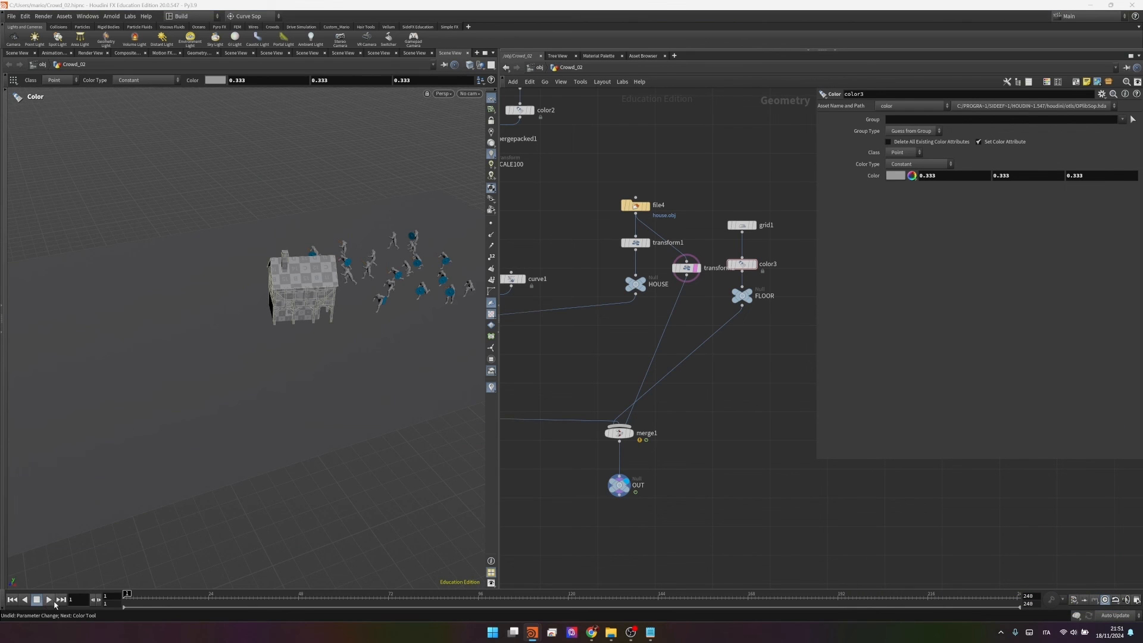
# Step: Play the crowd animation, stop it at frame 116, and examine the knights' movement around the house from several angles
pyautogui.moveTo(411, 334); pyautogui.dragTo(147, 212)
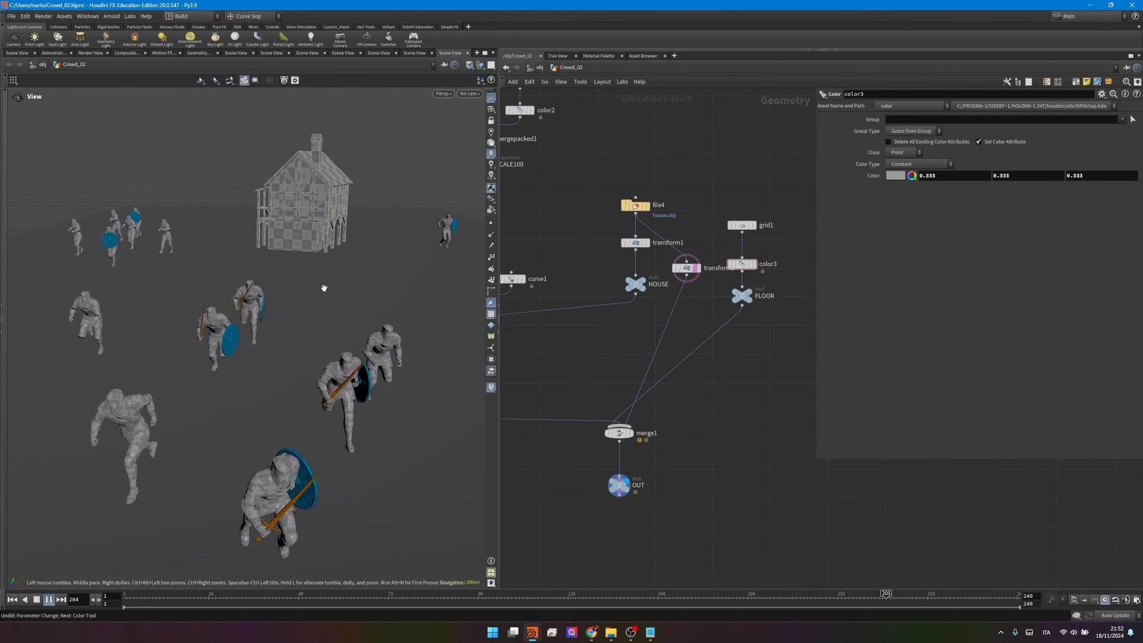
pyautogui.moveTo(323, 288); pyautogui.dragTo(244, 305, button='right')
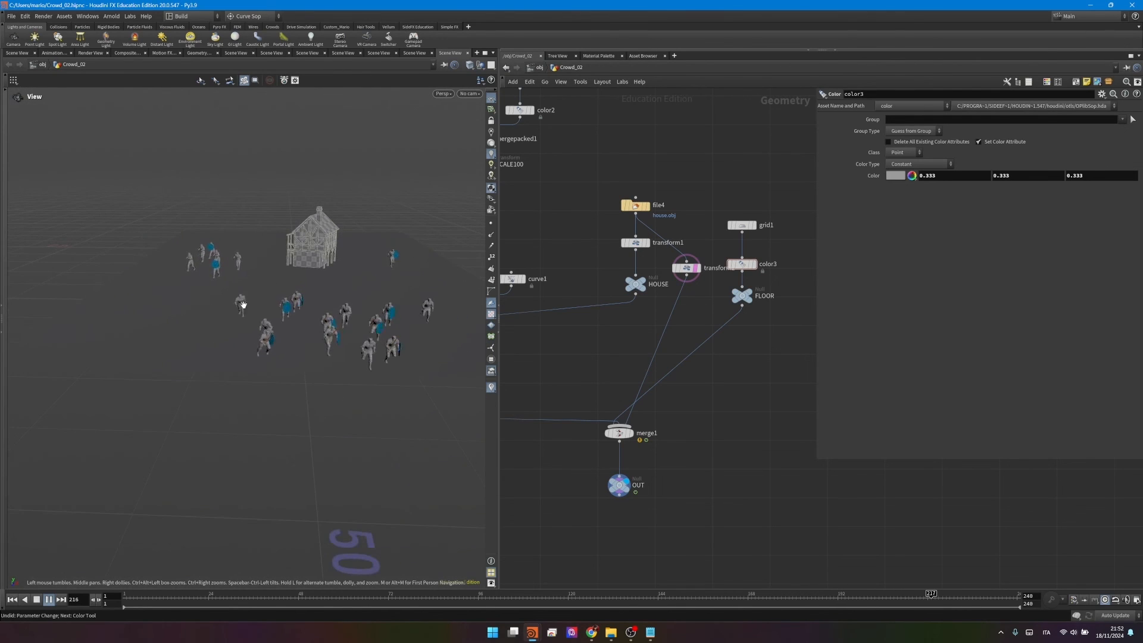
pyautogui.moveTo(243, 304); pyautogui.dragTo(200, 354)
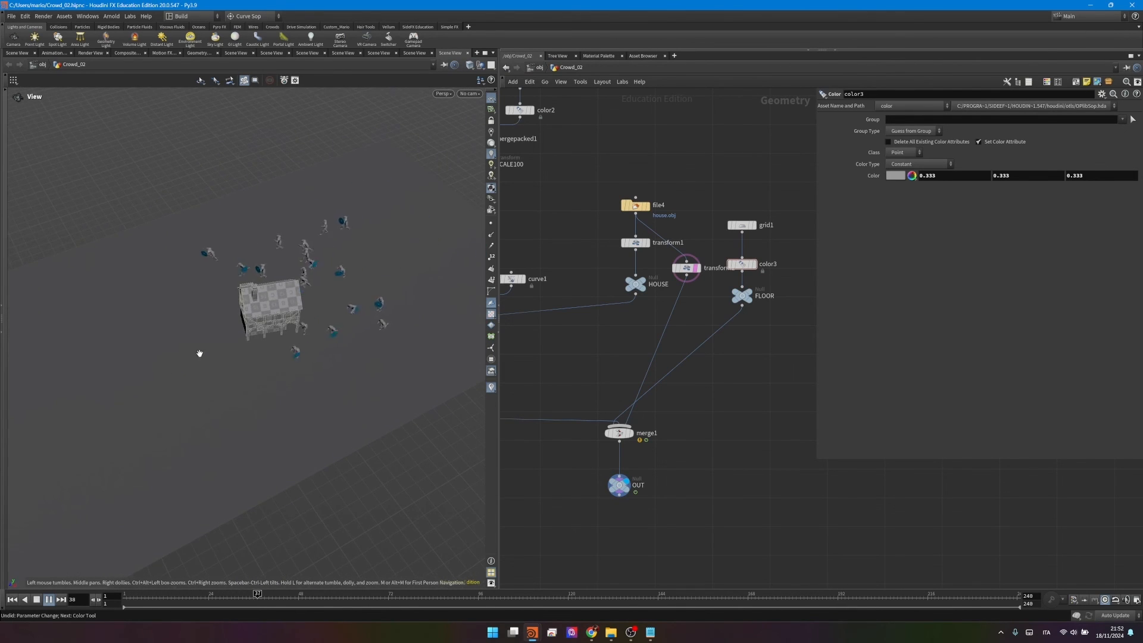
pyautogui.keyDown('alt'); pyautogui.moveTo(199, 353); pyautogui.dragTo(311, 298, button='right'); pyautogui.keyUp('alt')
pyautogui.keyDown('alt'); pyautogui.moveTo(311, 298); pyautogui.dragTo(278, 326, button='middle'); pyautogui.keyUp('alt')
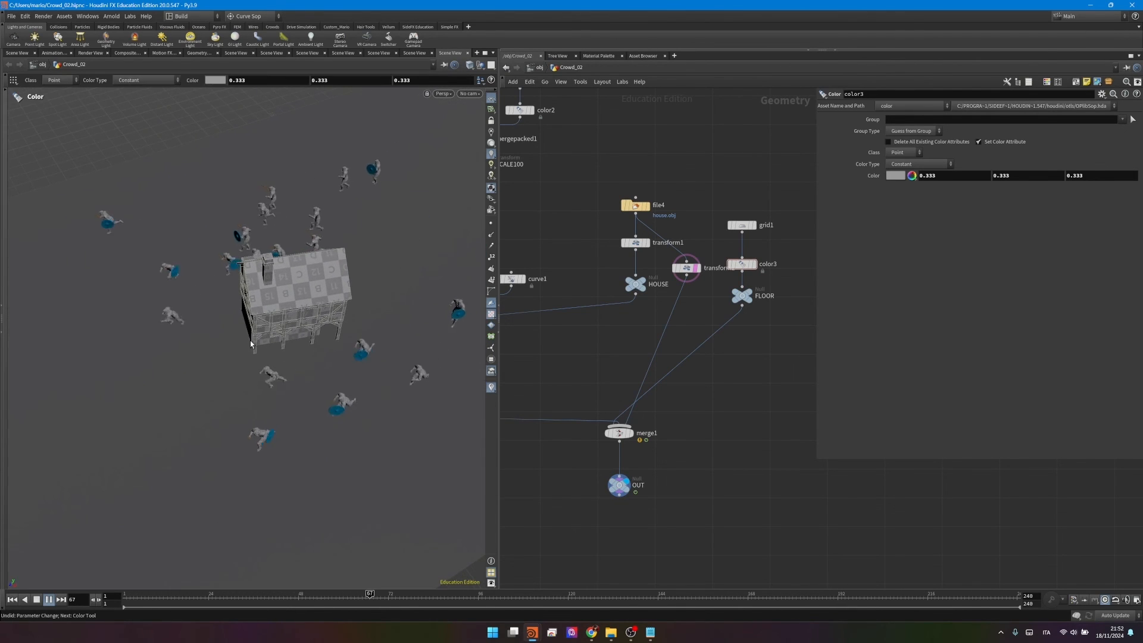
pyautogui.click(37, 599)
pyautogui.press('Escape')
pyautogui.moveTo(217, 360); pyautogui.dragTo(253, 264)
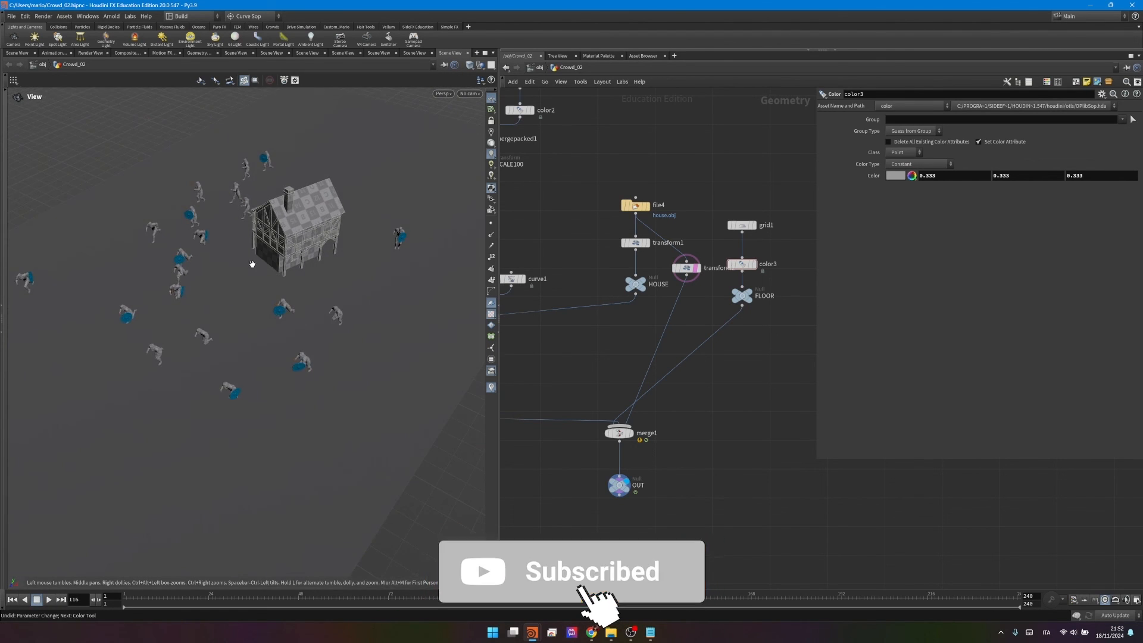
pyautogui.moveTo(253, 263); pyautogui.dragTo(342, 238, button='right')
pyautogui.moveTo(342, 238); pyautogui.dragTo(333, 275)
pyautogui.moveTo(325, 276); pyautogui.dragTo(314, 294)
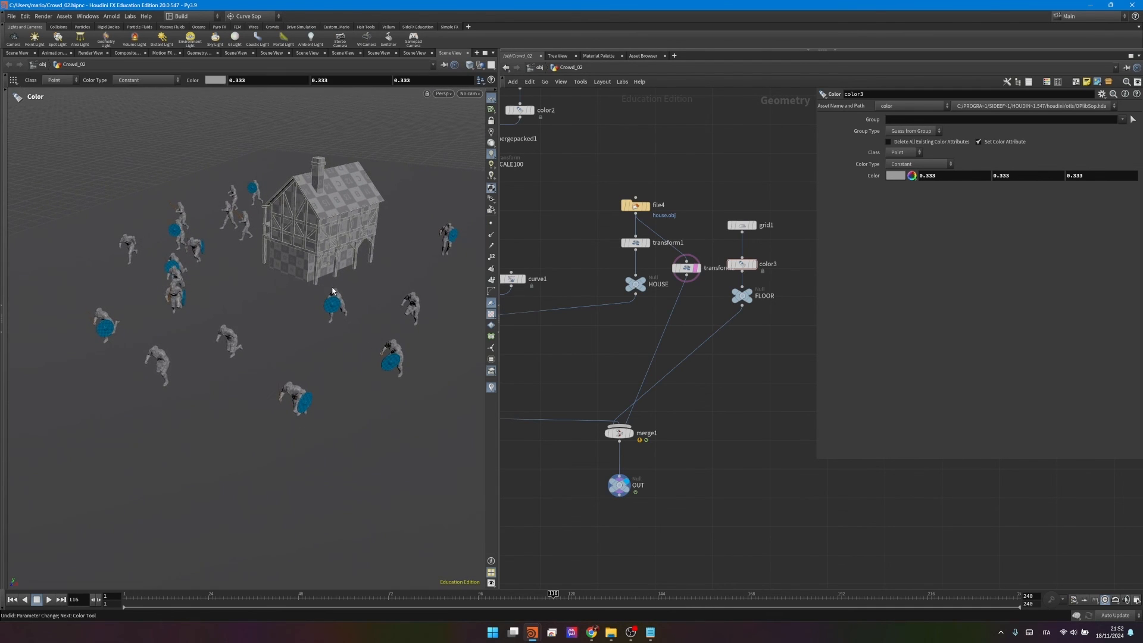